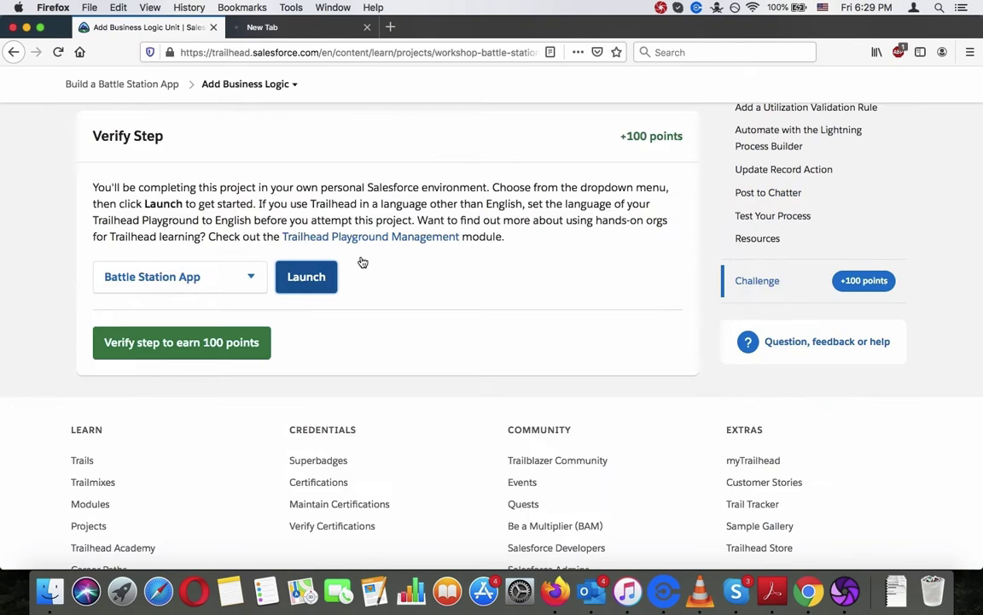
Review the Add Business Logic instructions, covering the utilization validation rule, the Process Builder automation and the process test
scroll(373, 276, up, 10)
scroll(373, 276, down, 8)
scroll(373, 275, up, 2)
scroll(373, 276, down, 15)
scroll(373, 278, down, 15)
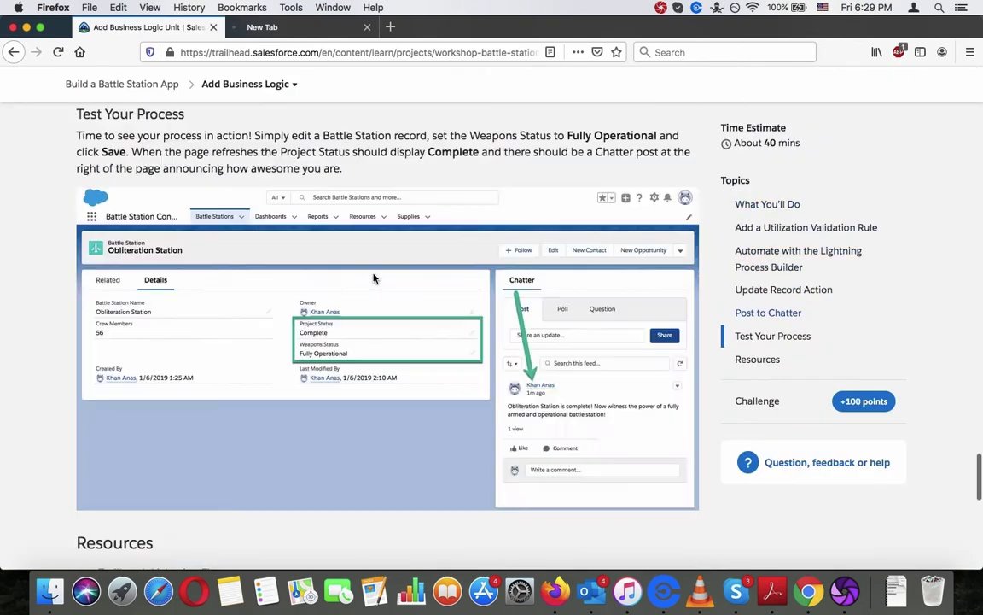
scroll(373, 277, up, 8)
scroll(373, 274, up, 15)
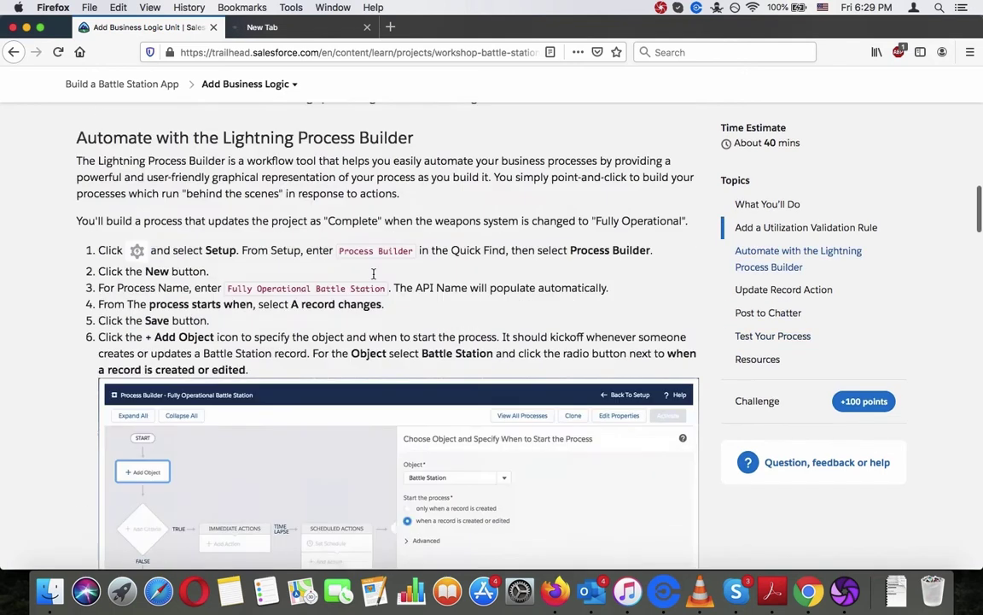
scroll(373, 276, down, 5)
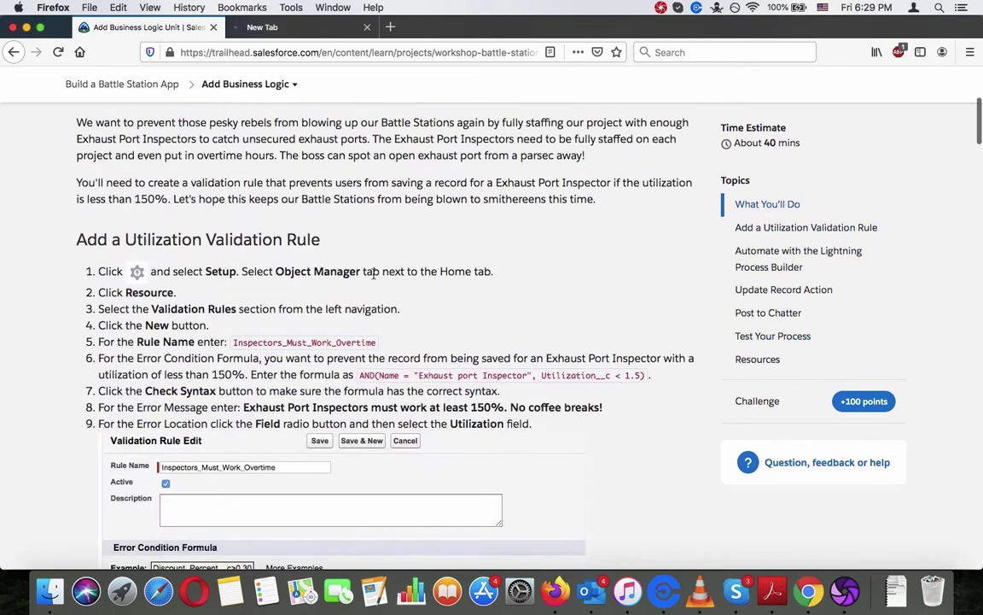
Open the Obliteration Station battle station record in the playground org and examine its Crew Members field
click(273, 26)
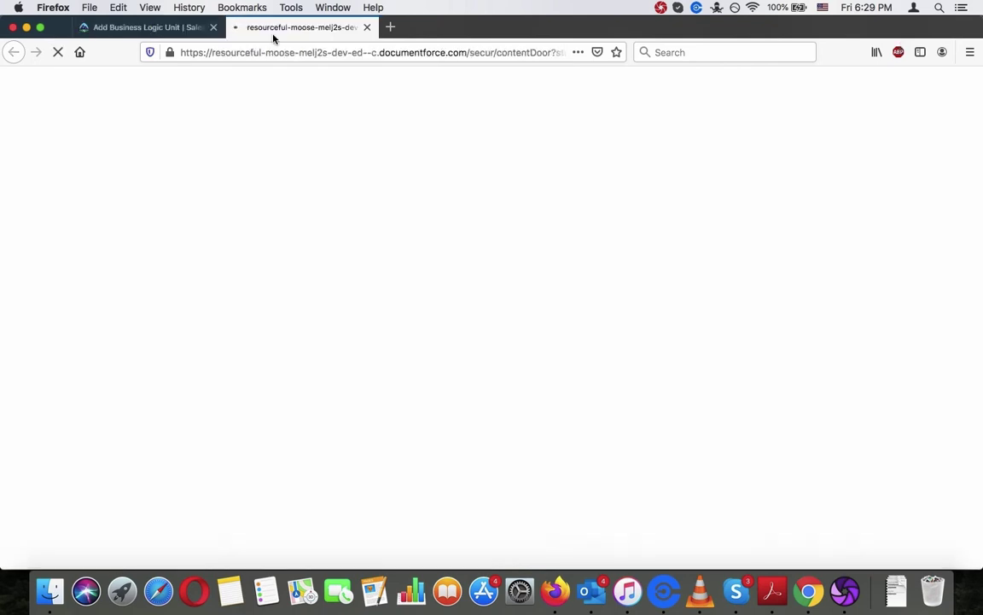
click(158, 30)
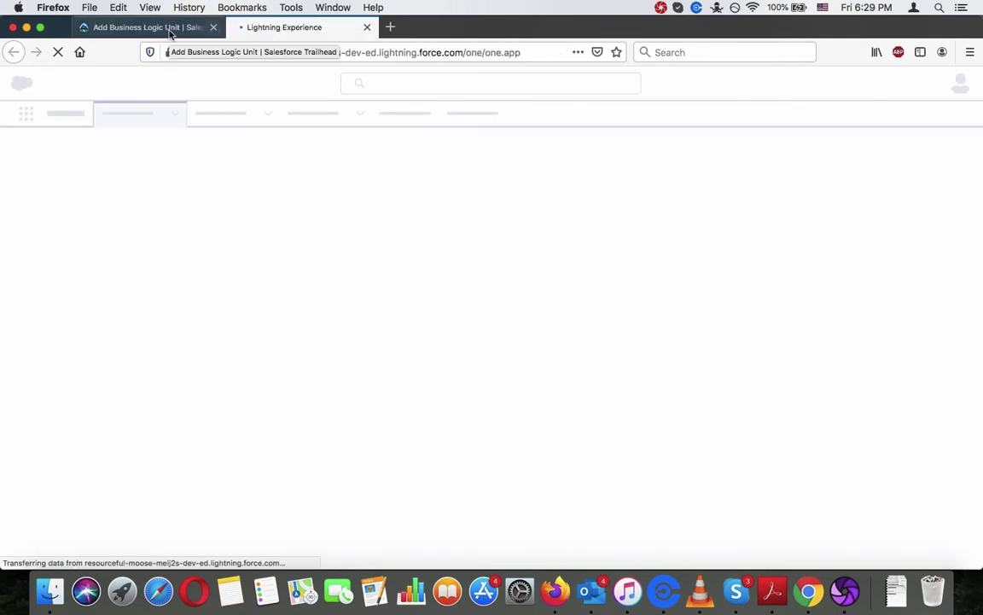
click(170, 31)
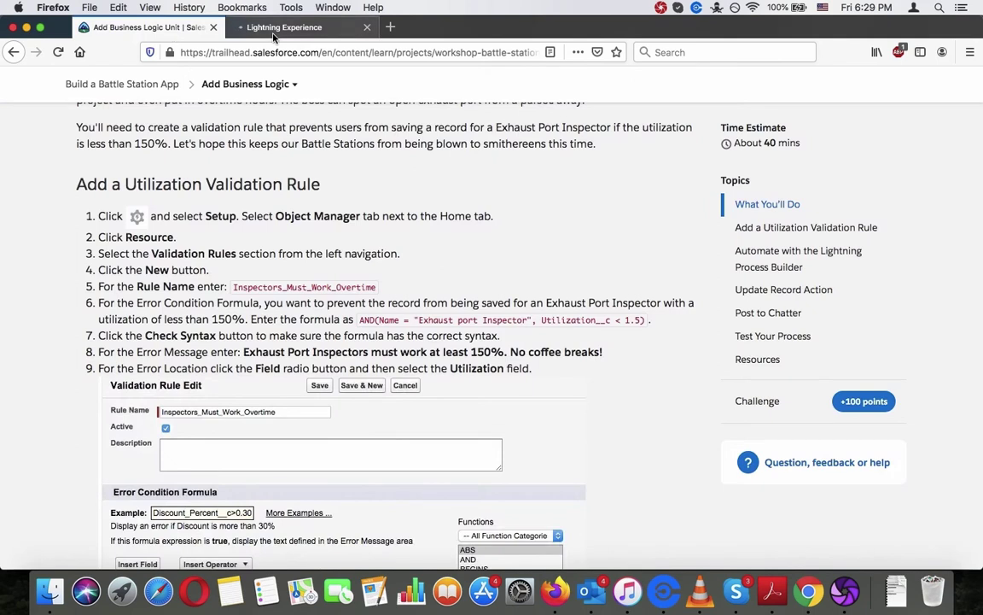
click(245, 29)
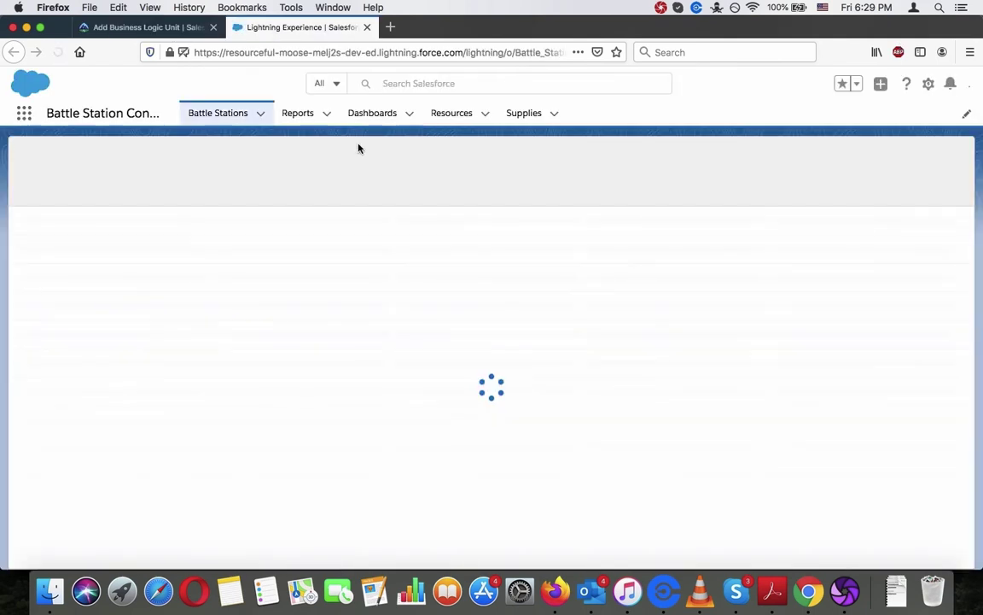
click(452, 117)
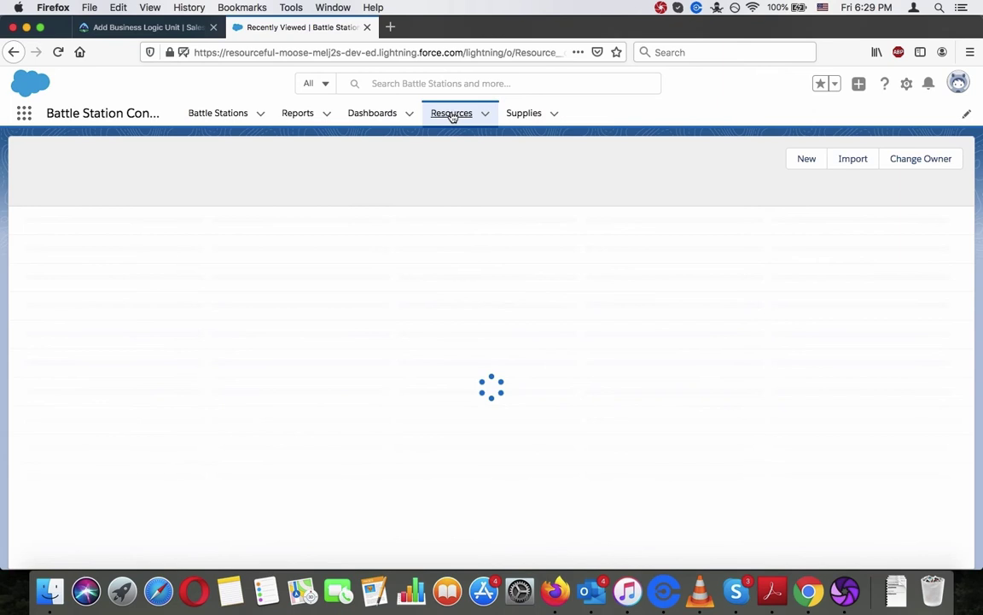
click(214, 118)
click(92, 233)
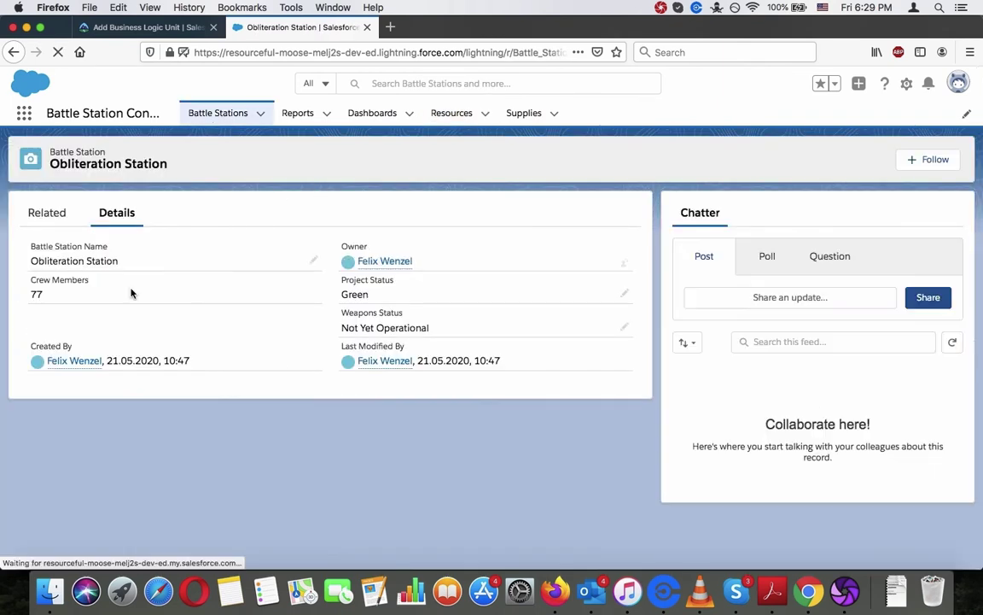
drag(31, 277, 41, 295)
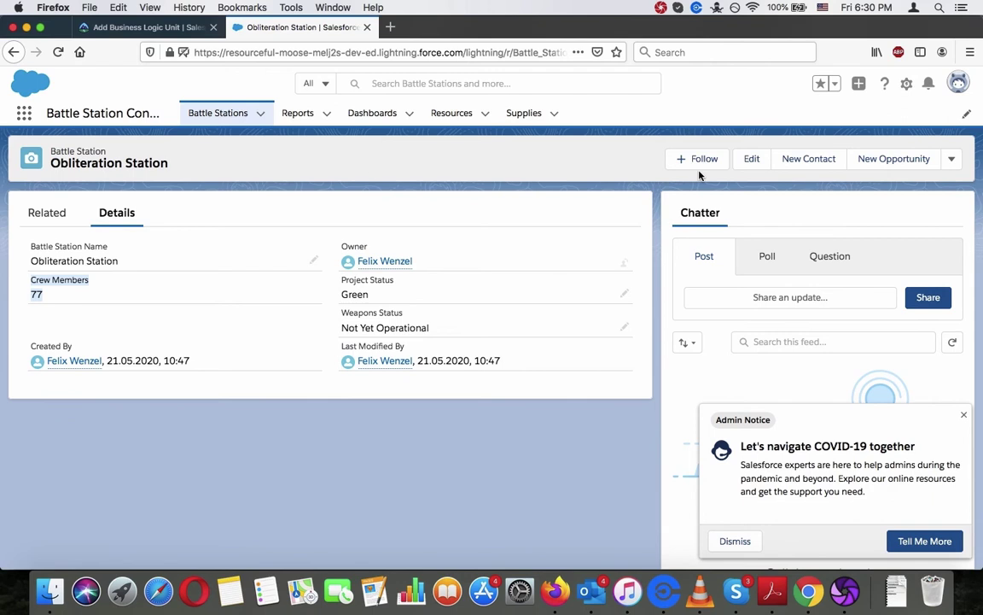
Dismiss the admin notice, then open Salesforce Setup in its own tab and close the Obliteration Station tab
click(963, 415)
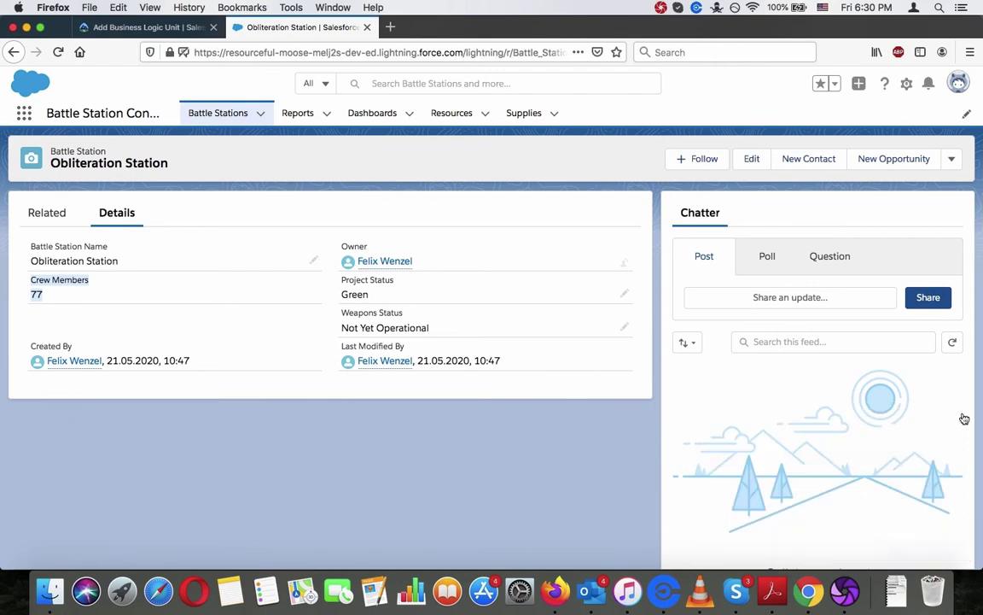
click(908, 88)
click(849, 145)
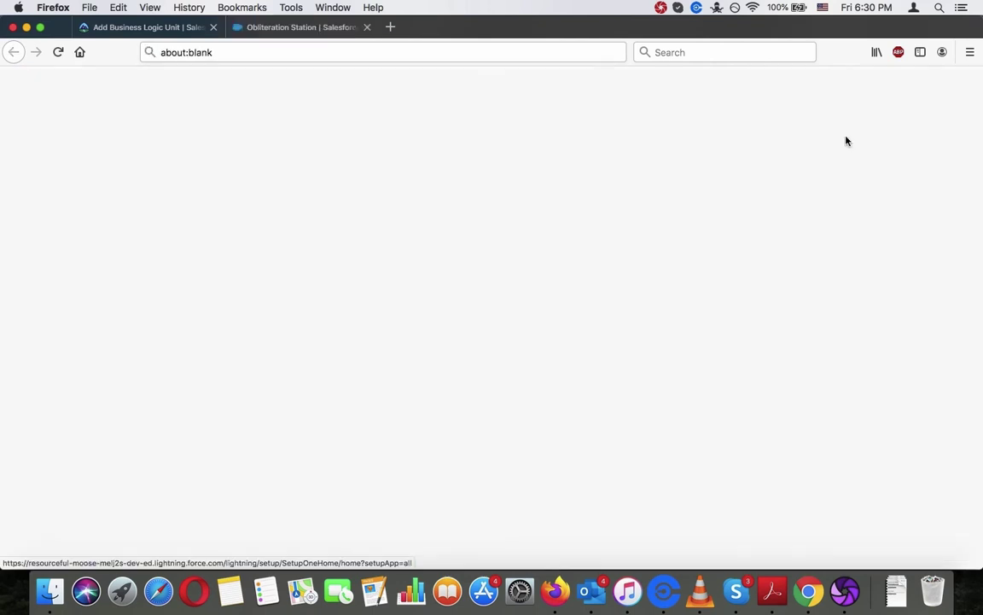
click(365, 27)
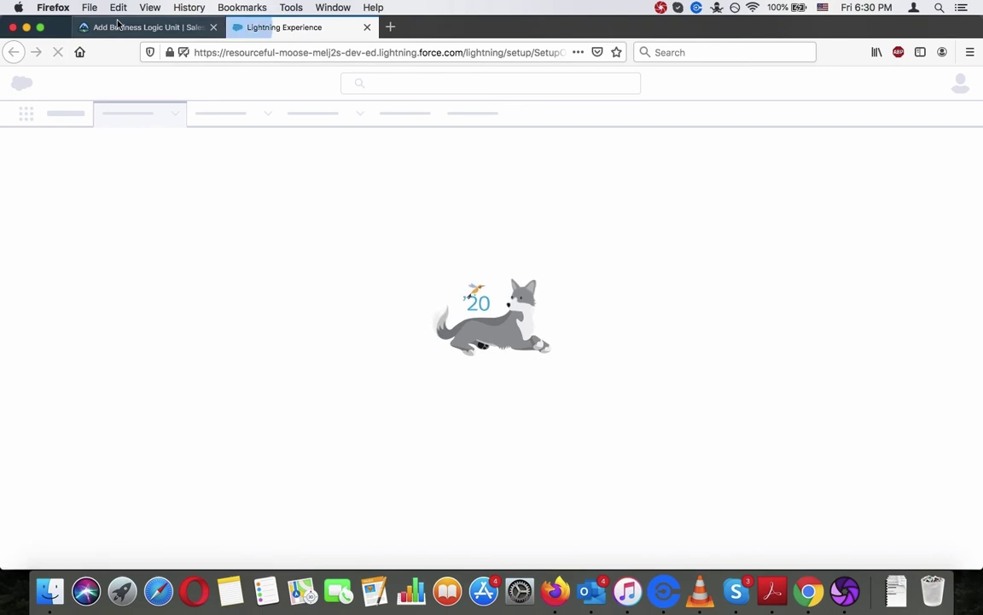
click(141, 27)
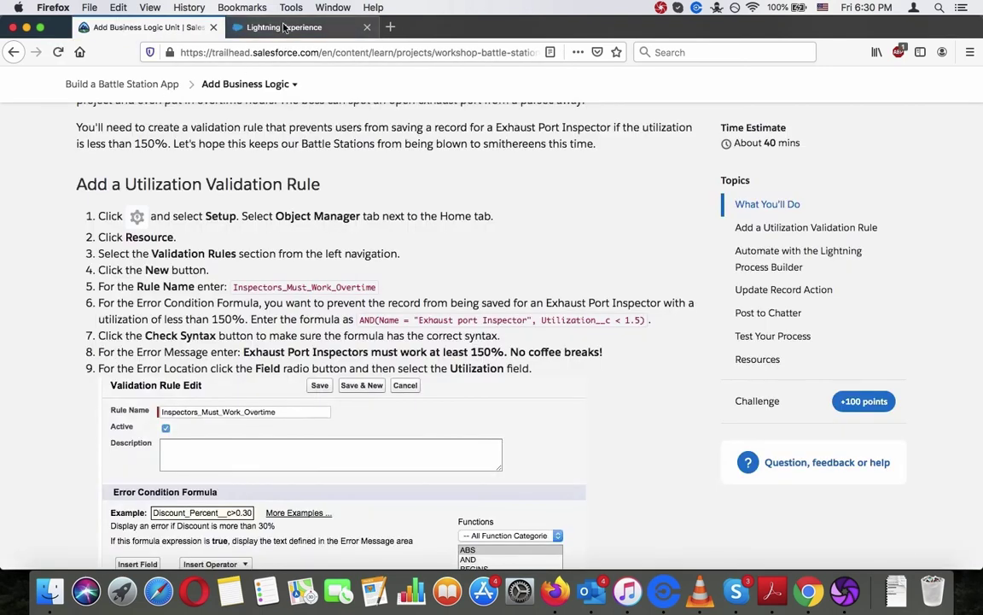
click(285, 27)
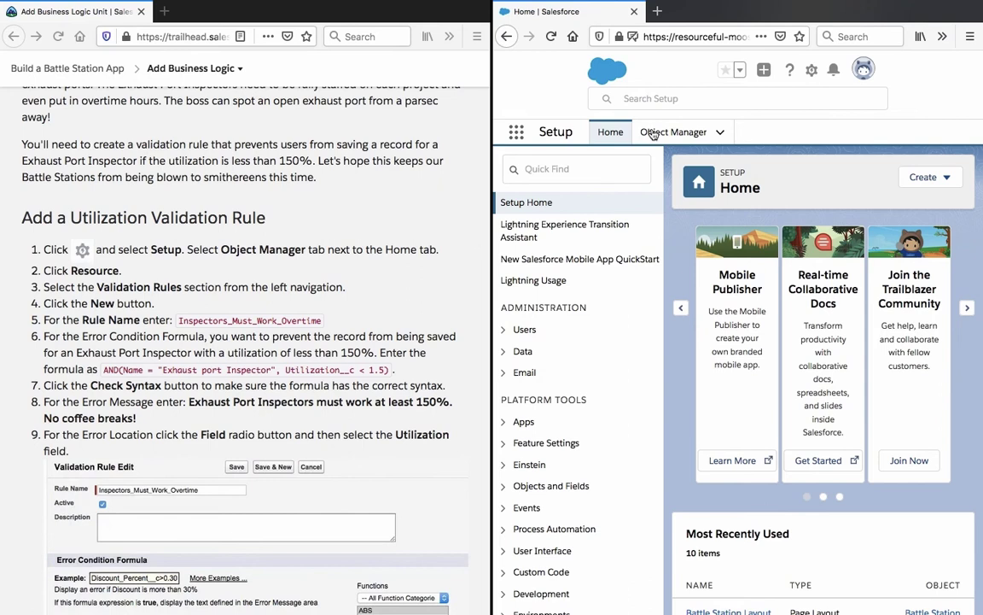
Open the Resource custom object in the Object Manager
click(684, 129)
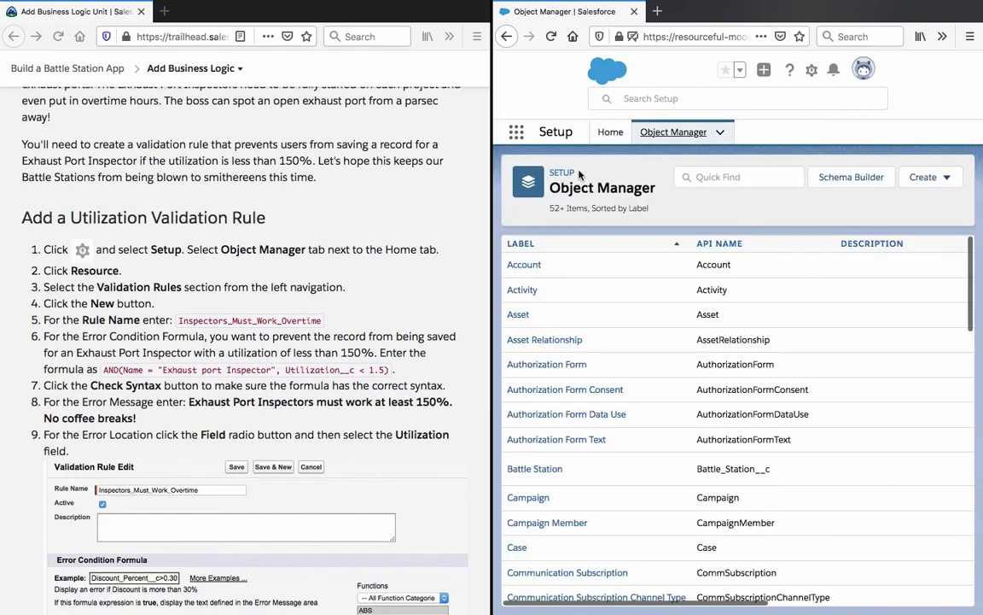
scroll(564, 358, down, 15)
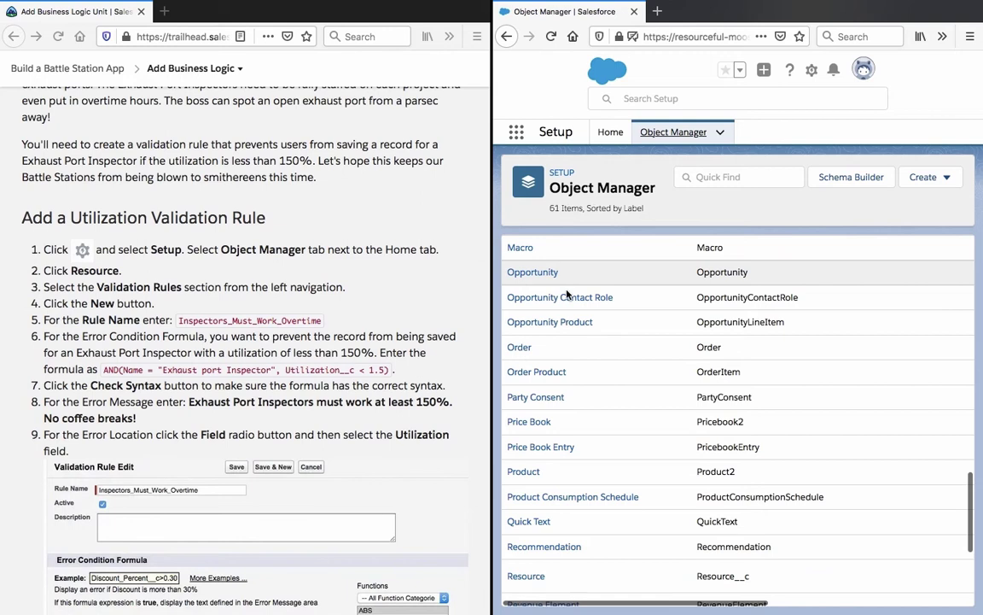
scroll(551, 429, down, 1)
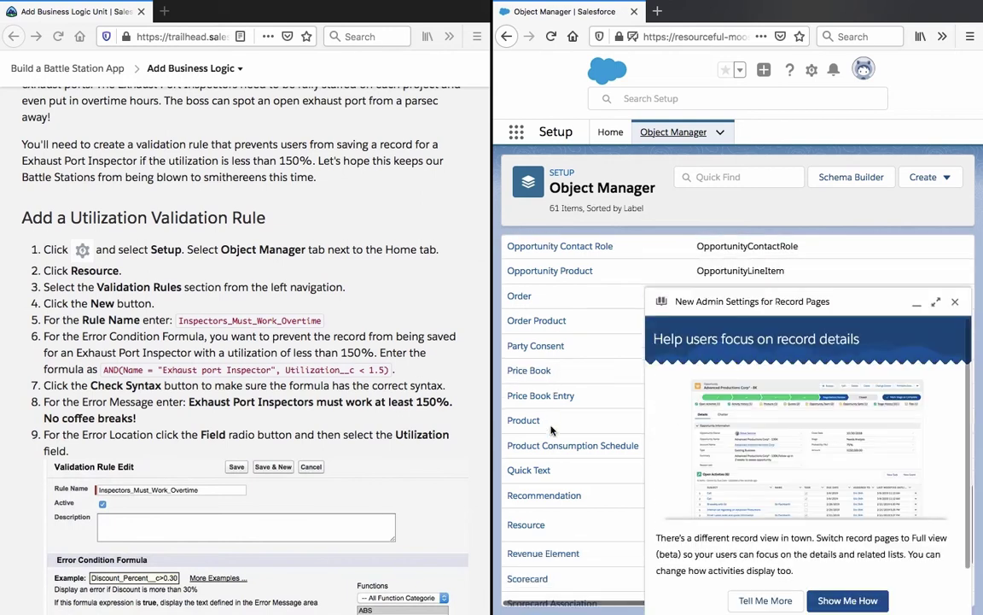
click(525, 525)
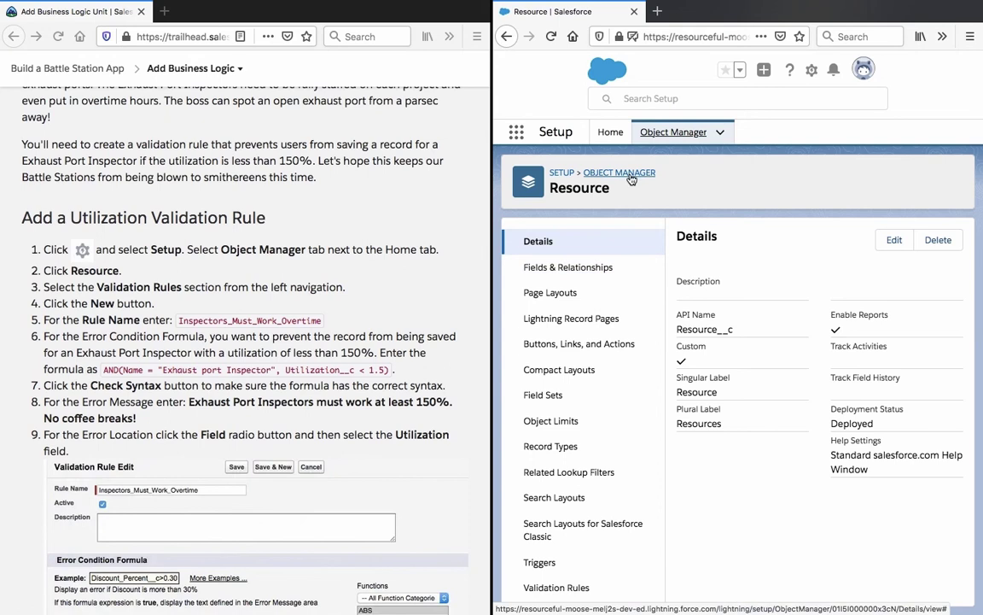
Start a new validation rule on the Resource object and name it Inspectors_Must_Work_Overtime
click(572, 597)
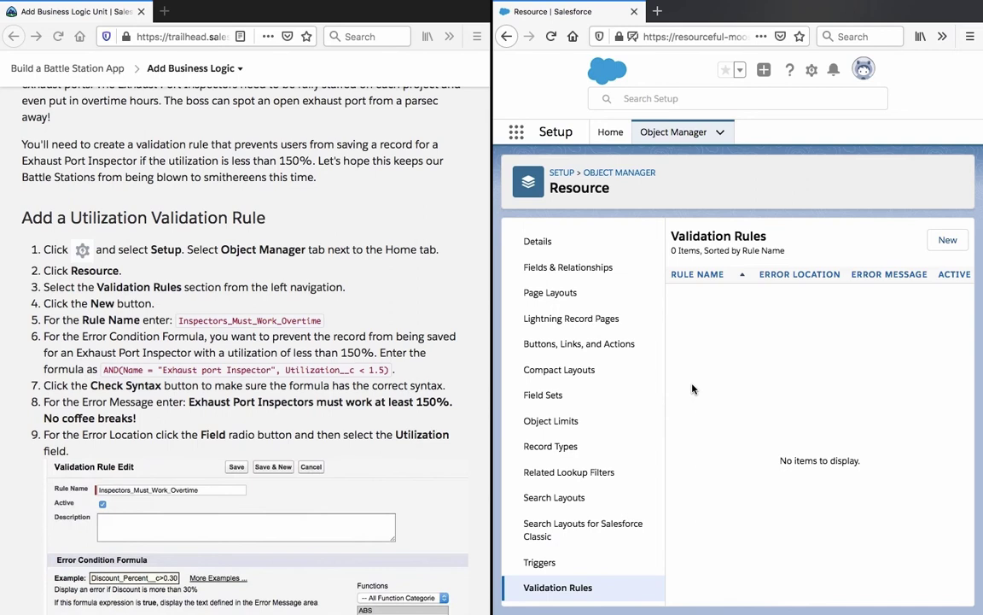
click(944, 242)
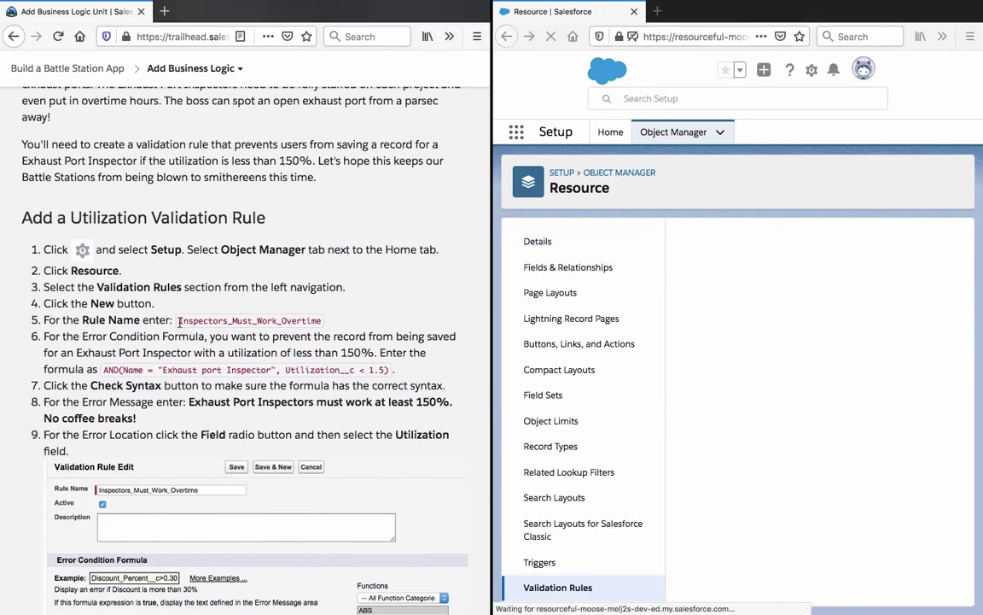
drag(179, 320, 323, 322)
key(ctrl+c)
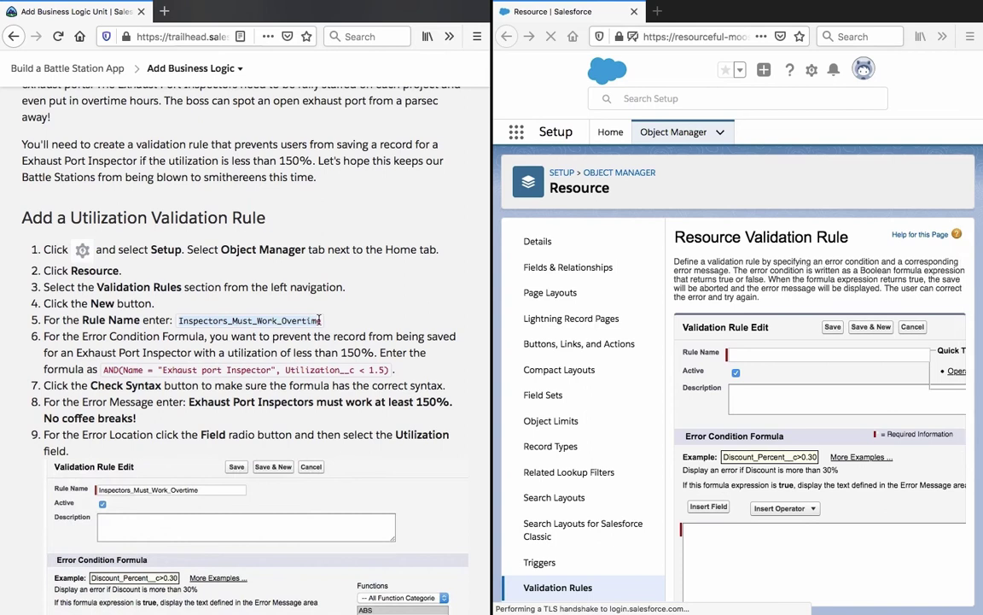
click(755, 356)
key(ctrl+v)
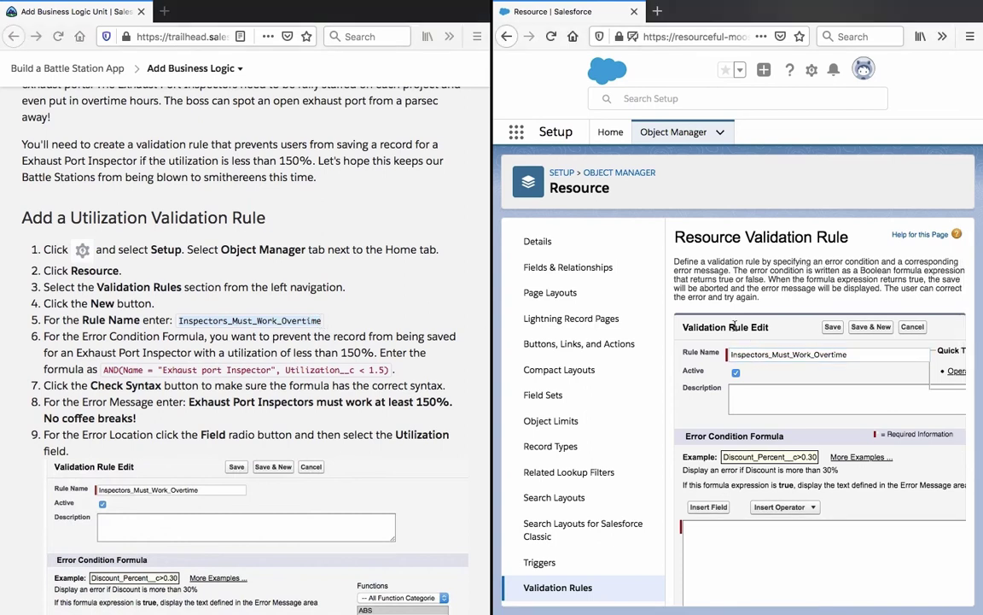
Copy the formula AND(Name = "Exhaust port Inspector", Utilization__c < 1.5), including its trailing period, from the instructions into the error condition formula
click(349, 352)
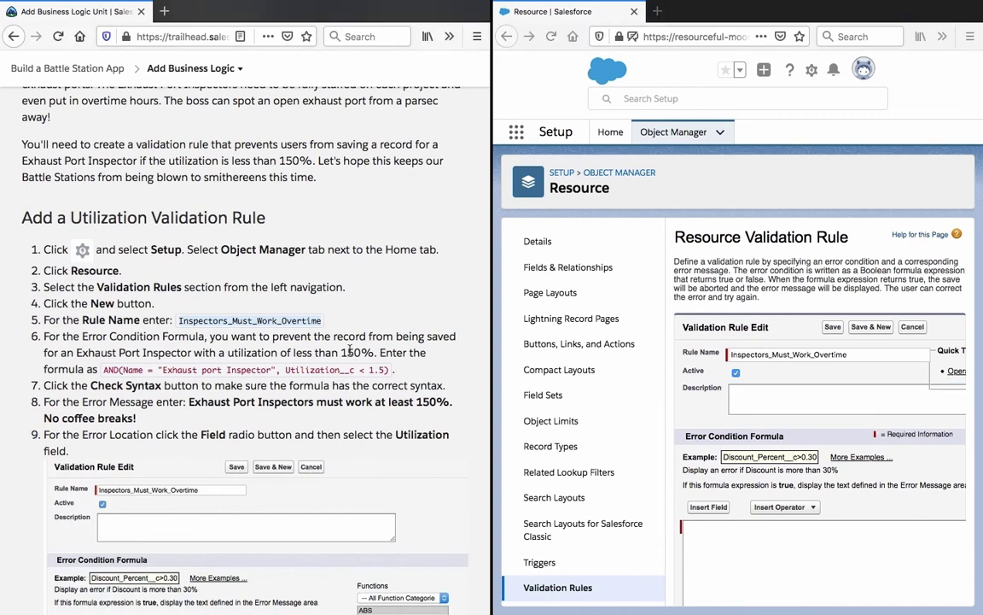
drag(102, 372, 395, 369)
key(ctrl+c)
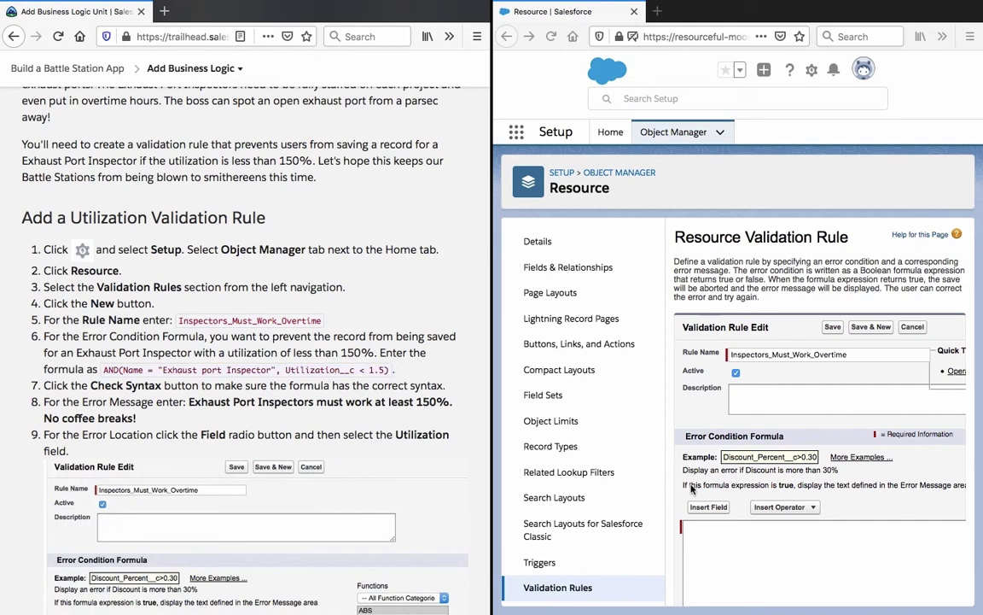
click(772, 560)
key(ctrl+v)
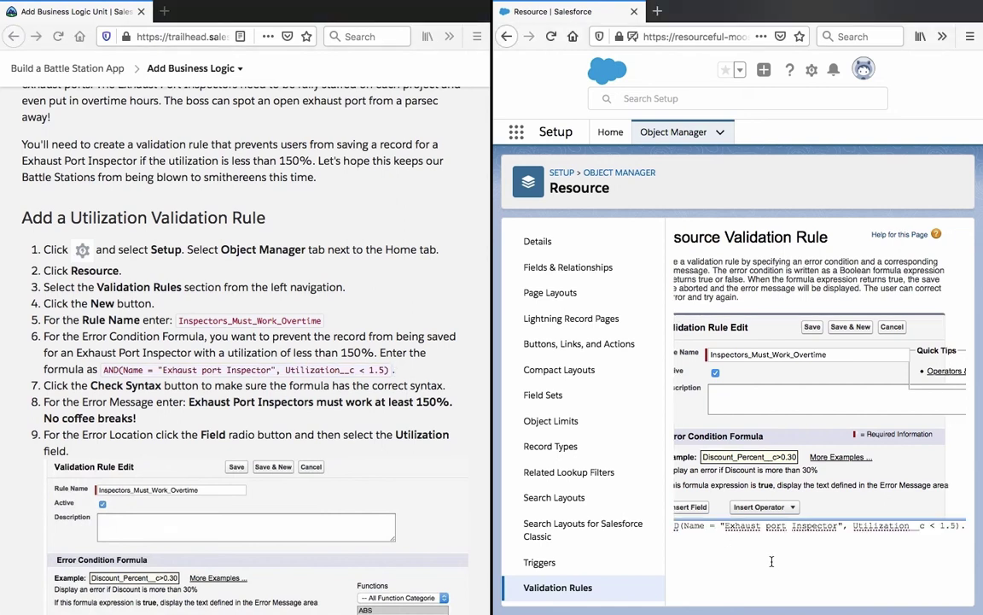
scroll(739, 540, left, 2)
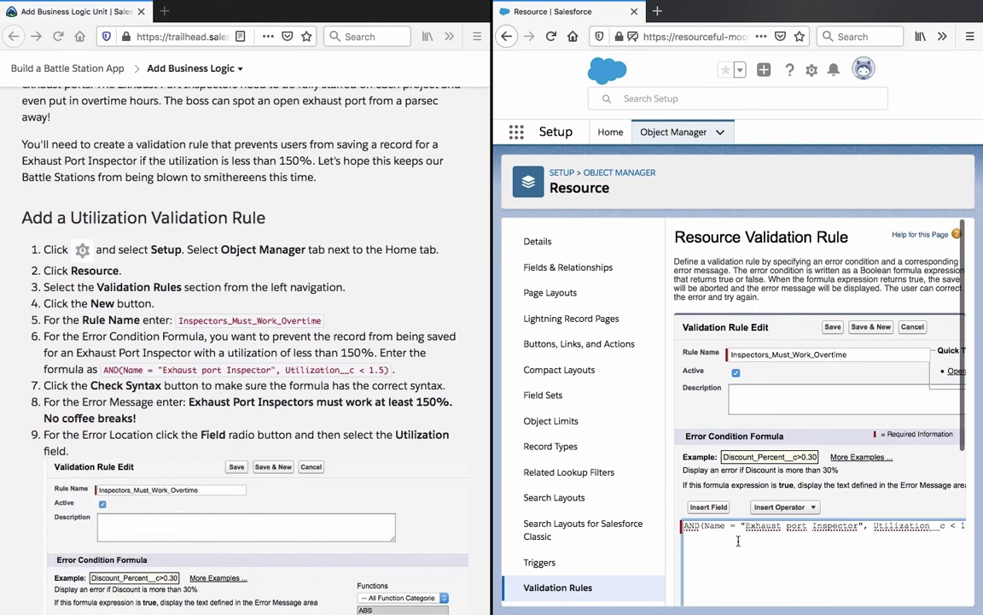
scroll(738, 540, down, 3)
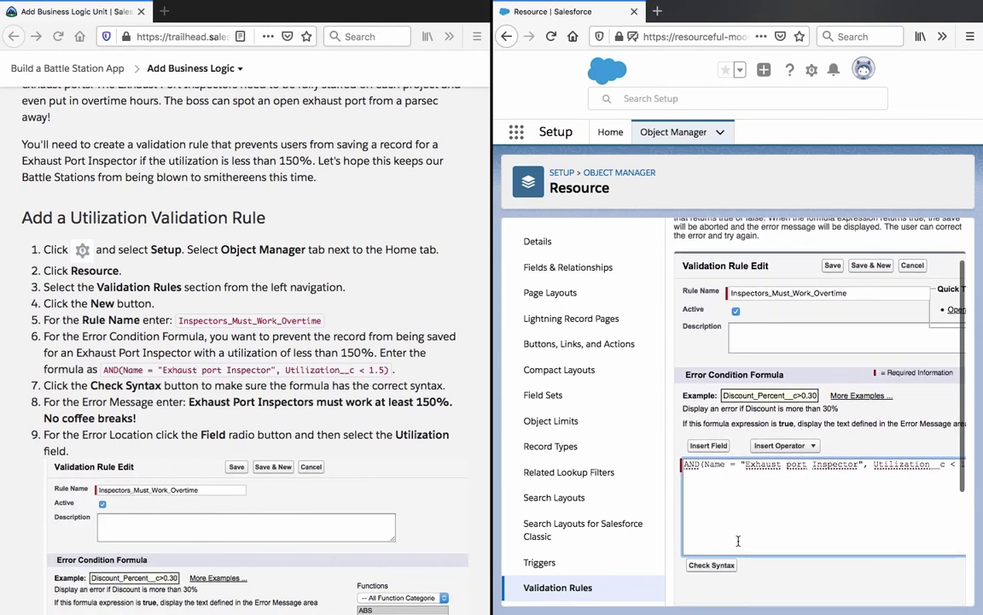
scroll(739, 540, right, 3)
scroll(738, 540, right, 2)
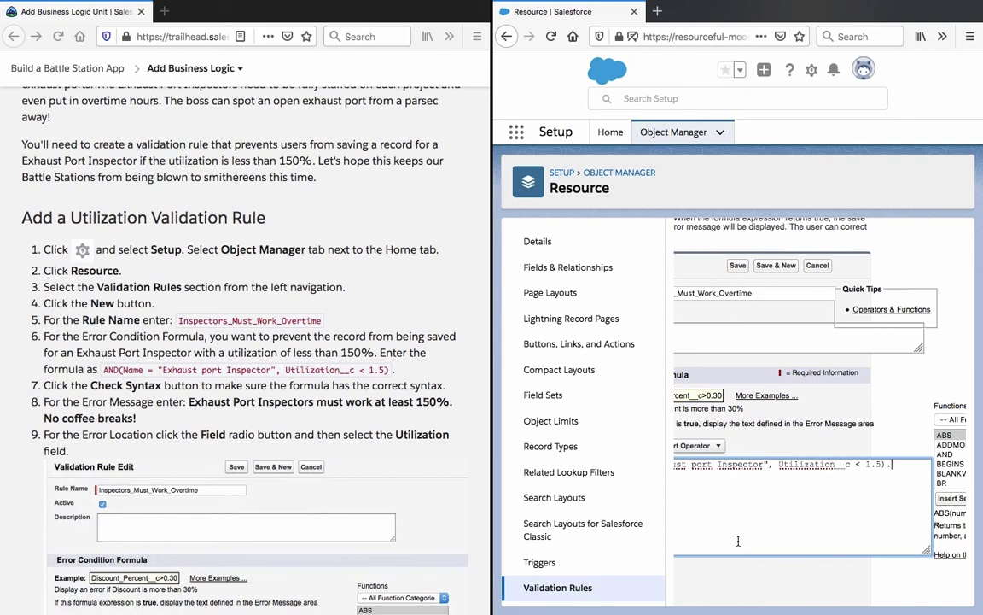
scroll(738, 540, left, 5)
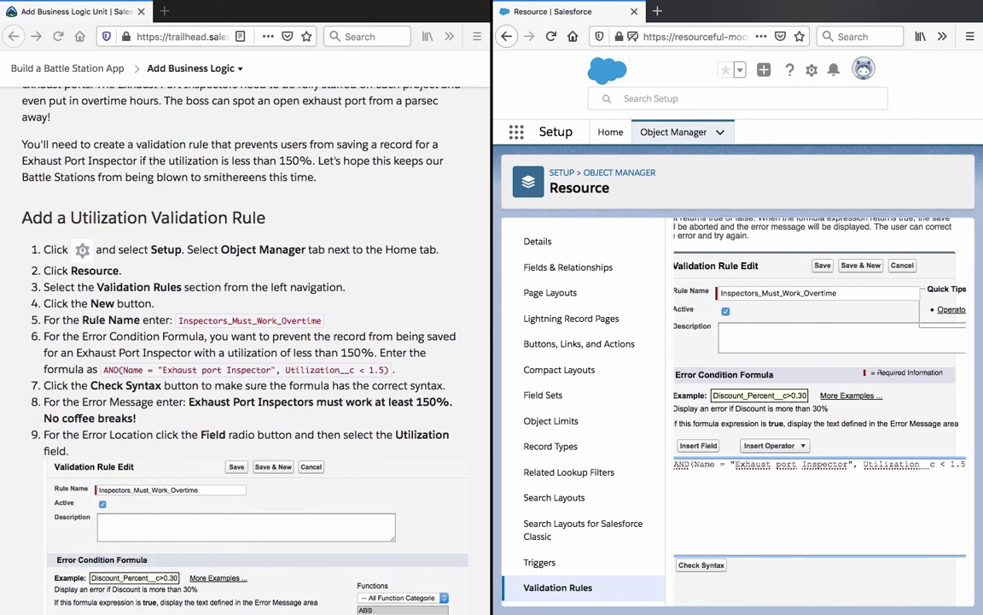
Examine the operators and the Resource fields that can be inserted into the error condition formula
click(755, 447)
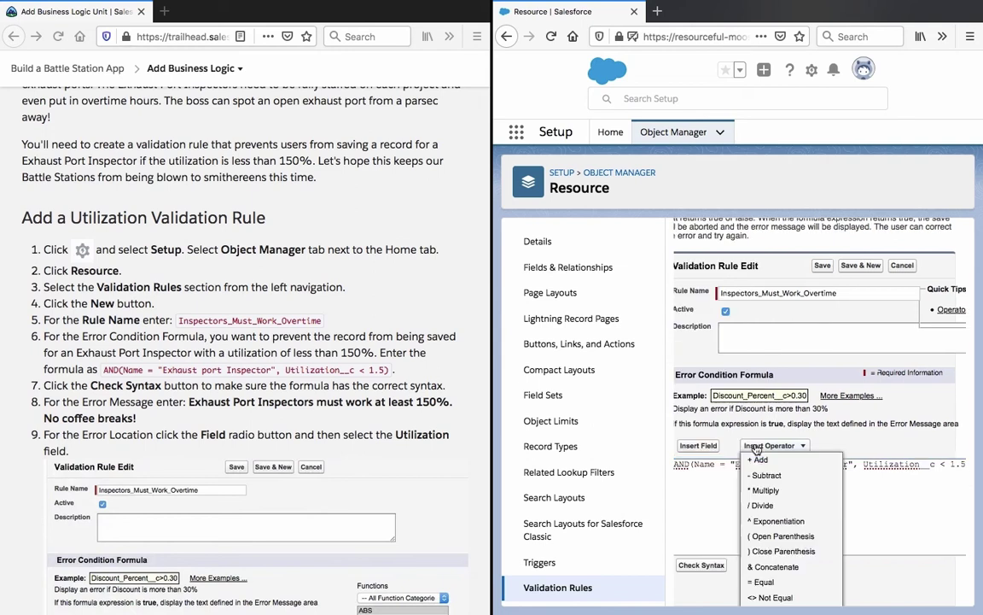
click(699, 445)
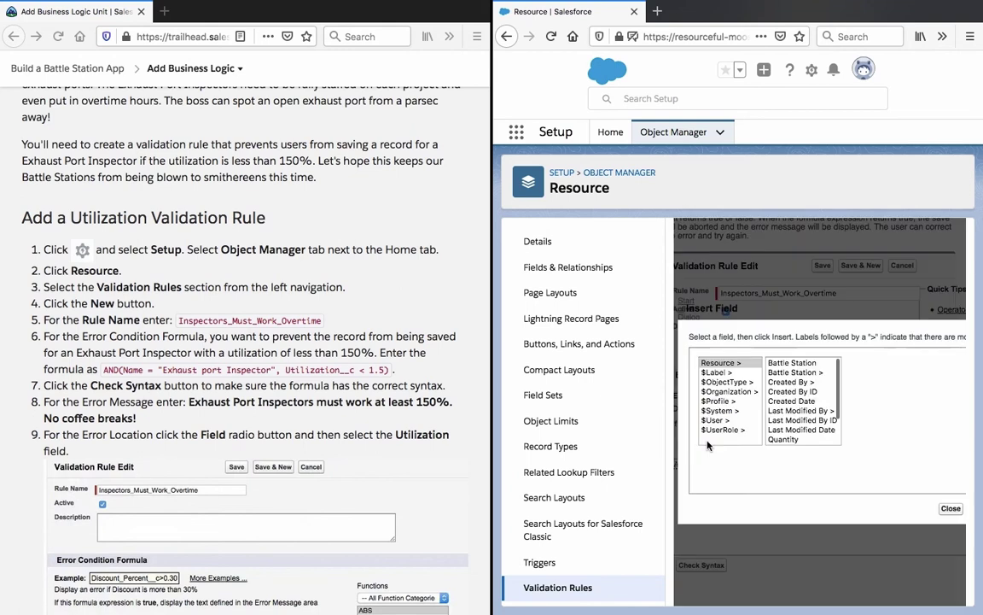
scroll(786, 417, down, 2)
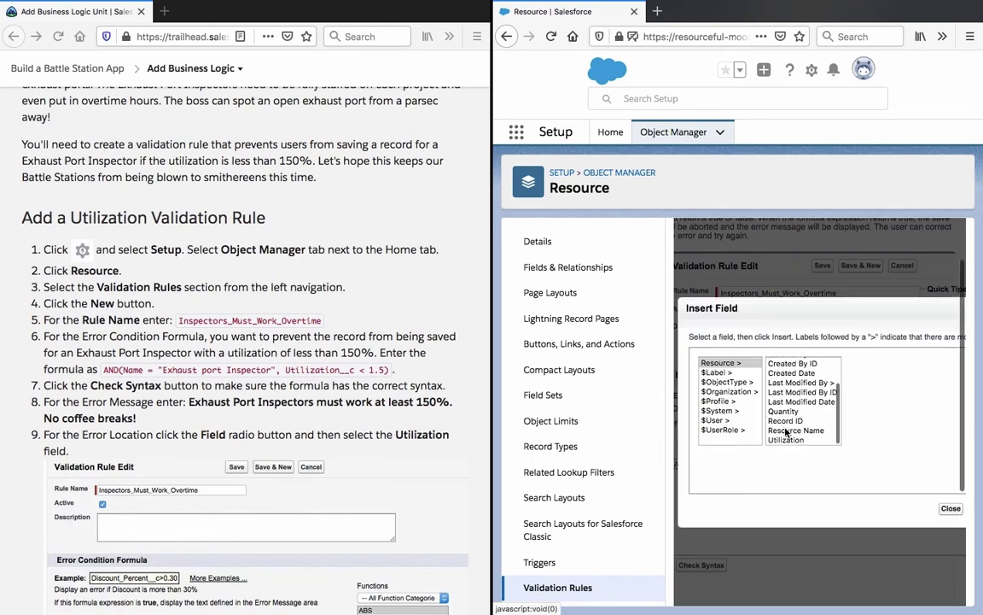
scroll(787, 401, up, 3)
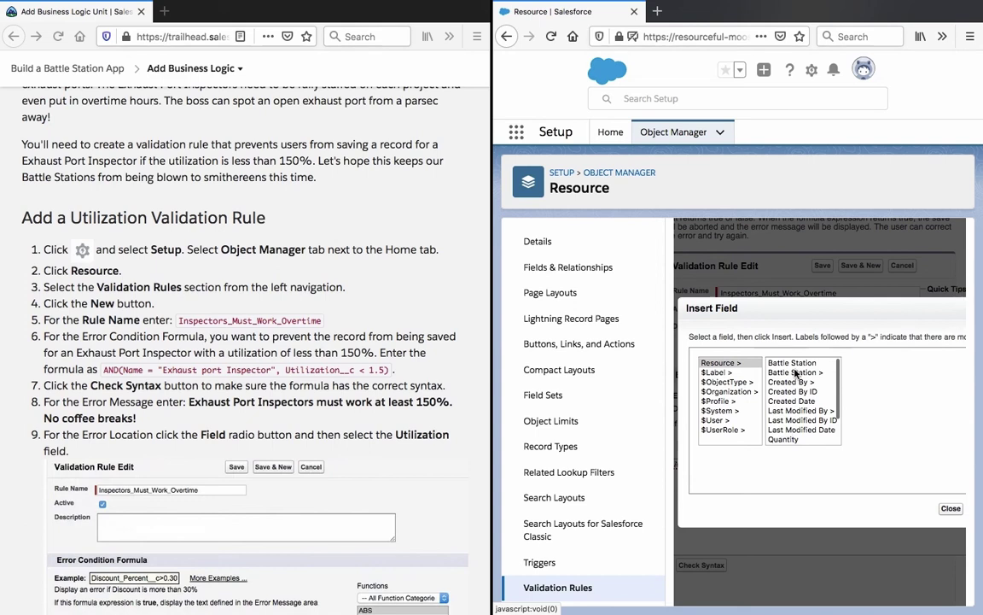
scroll(786, 399, down, 2)
key(Escape)
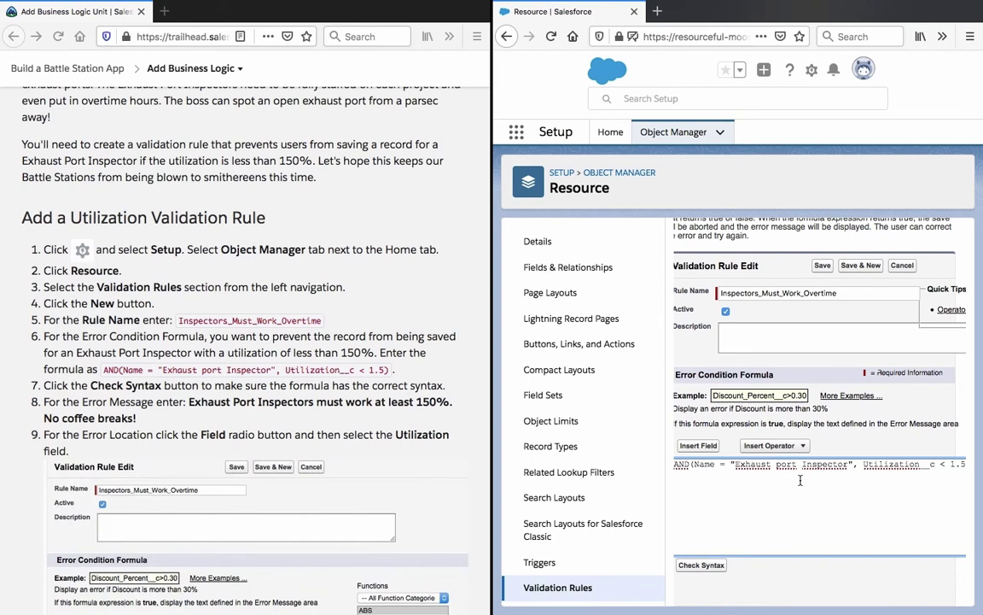
Check the syntax of the error condition formula and copy the error message text from the instructions
scroll(800, 480, down, 2)
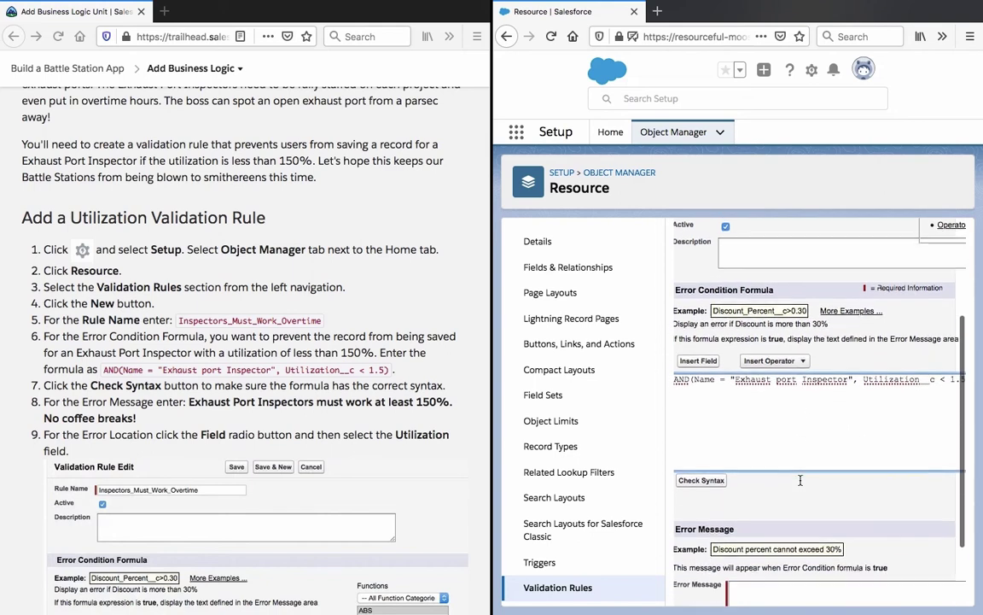
scroll(800, 484, up, 1)
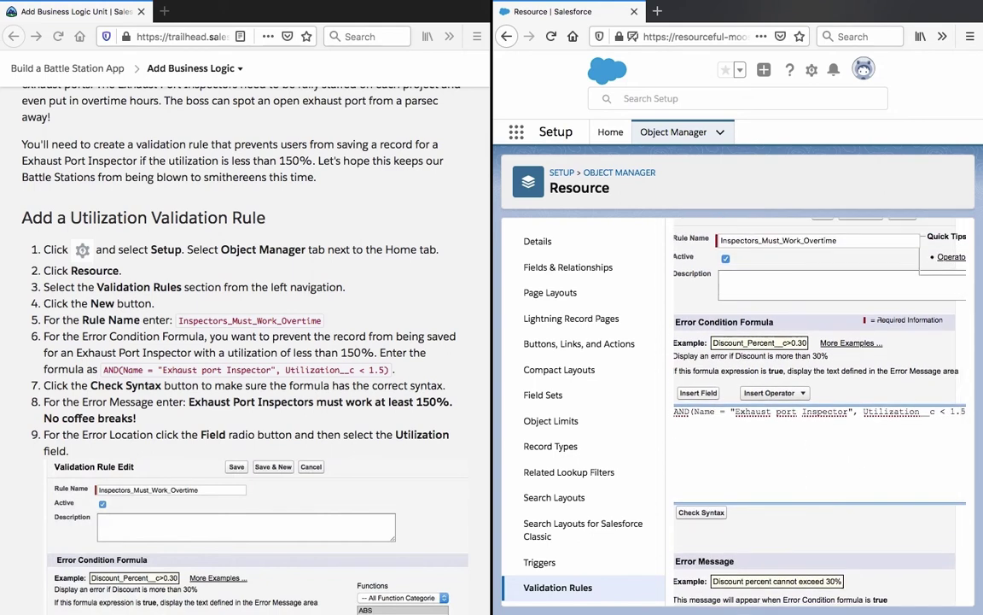
scroll(819, 410, right, 1)
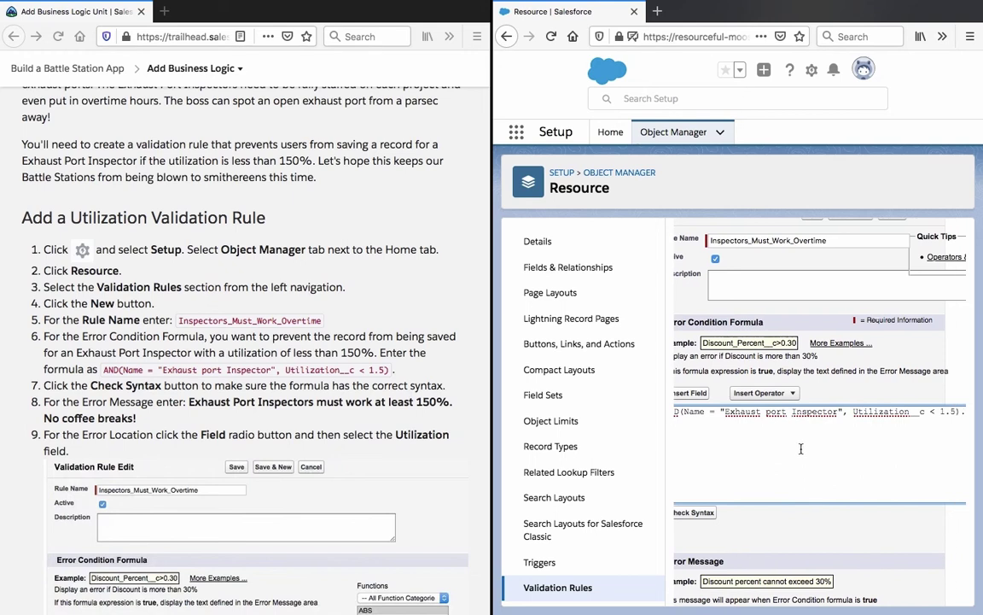
scroll(708, 410, down, 3)
click(693, 410)
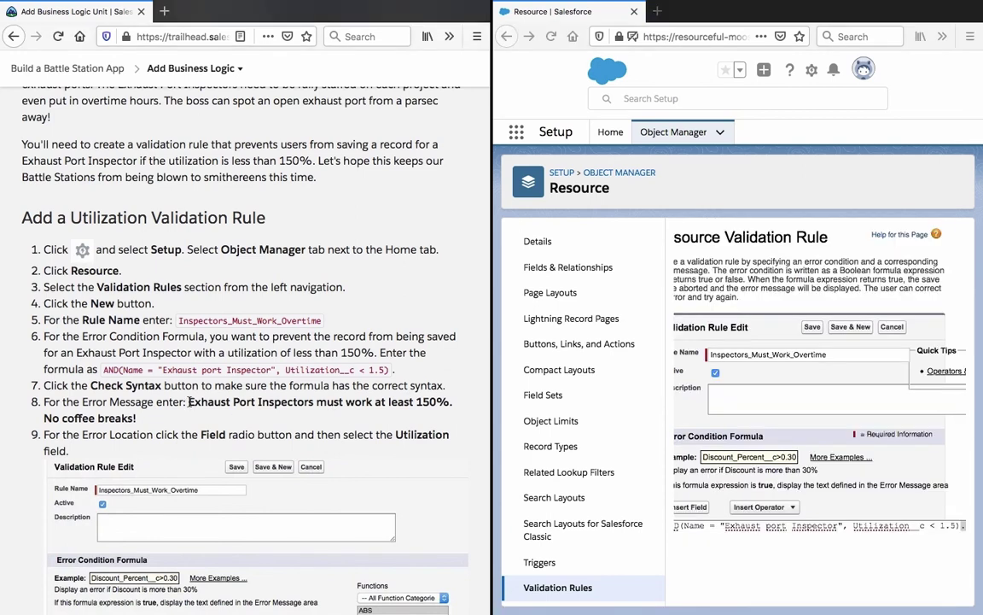
drag(189, 401, 191, 419)
key(ctrl+c)
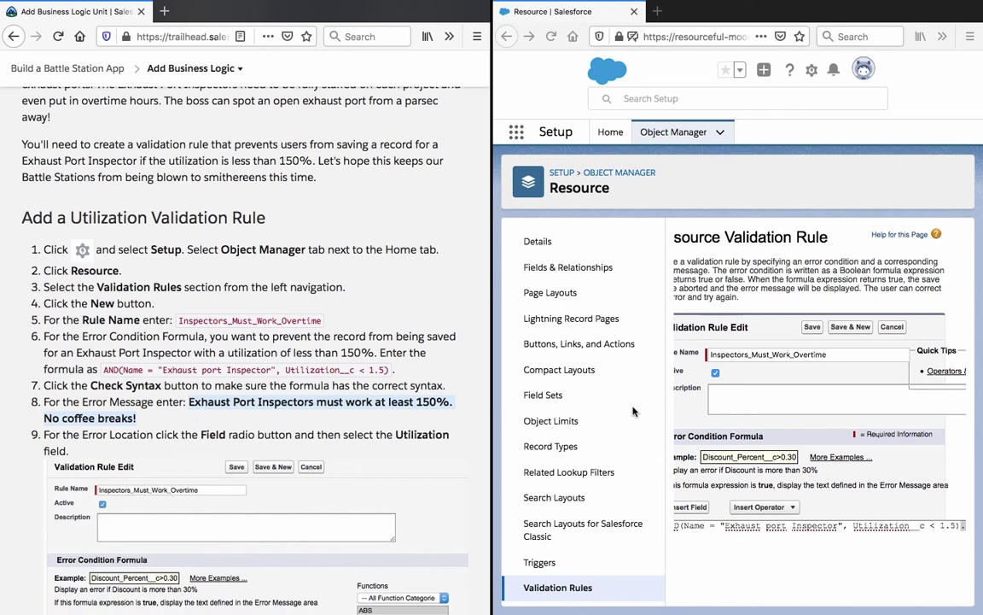
Delete the trailing period from the error condition formula and check its syntax again
scroll(674, 415, down, 5)
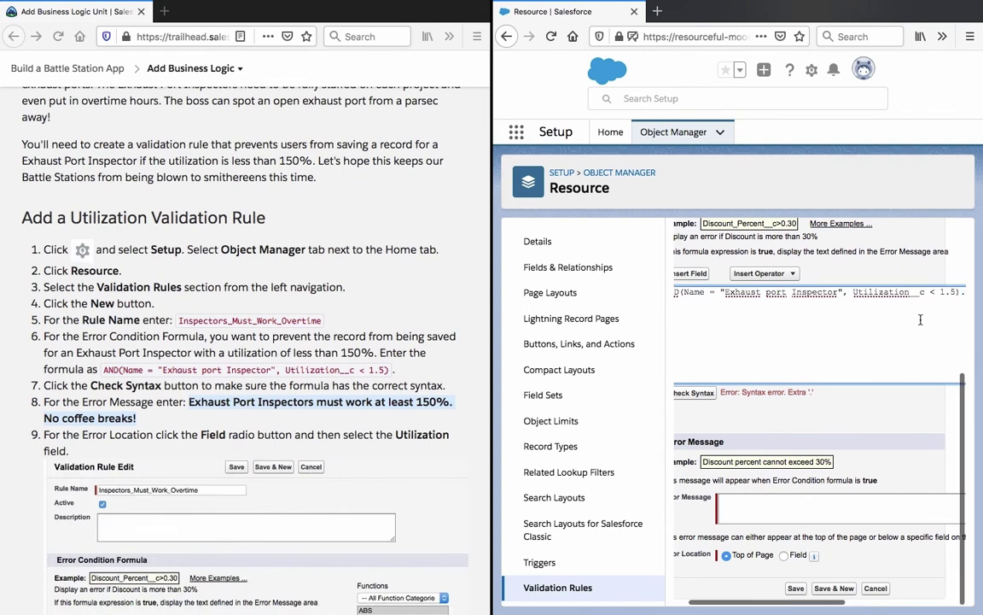
scroll(920, 319, left, 2)
scroll(920, 319, right, 4)
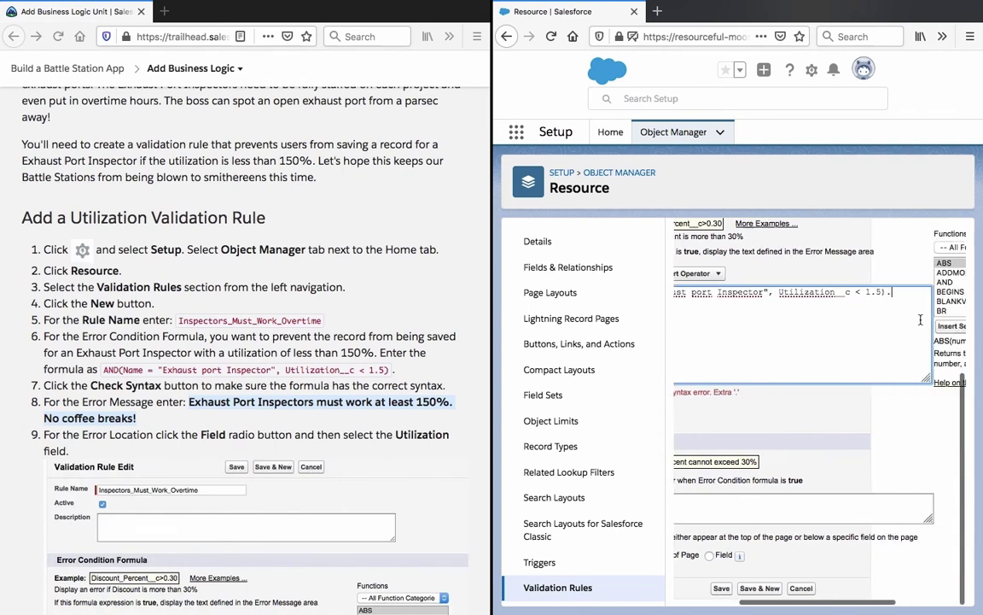
scroll(920, 320, left, 3)
scroll(920, 319, left, 2)
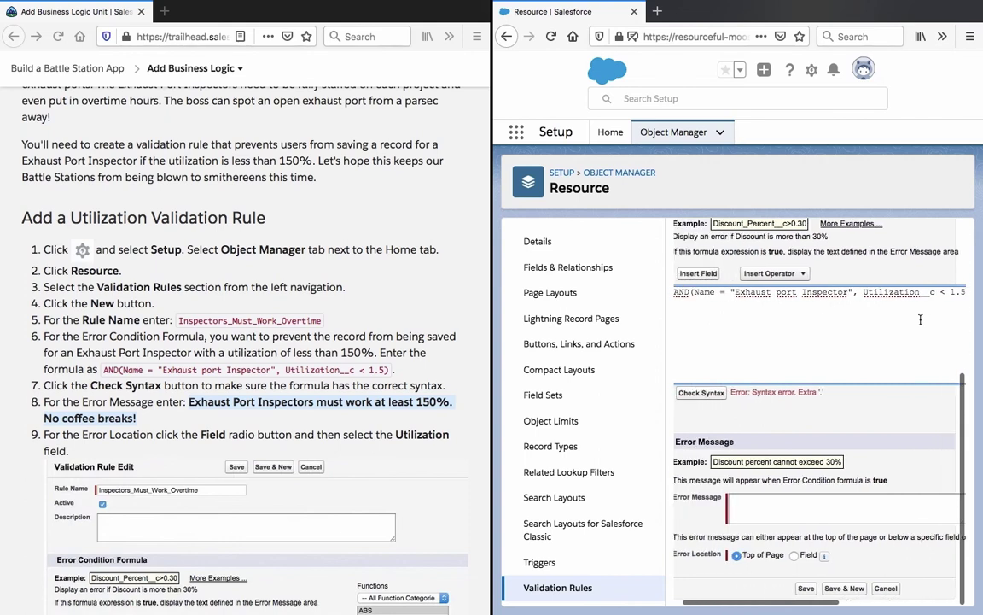
scroll(920, 319, left, 1)
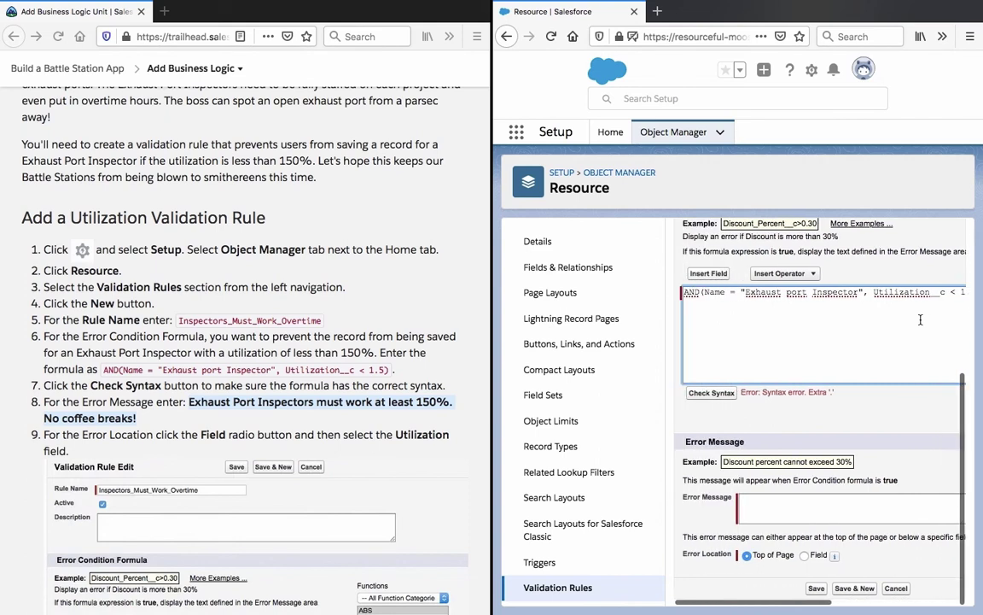
scroll(920, 319, right, 5)
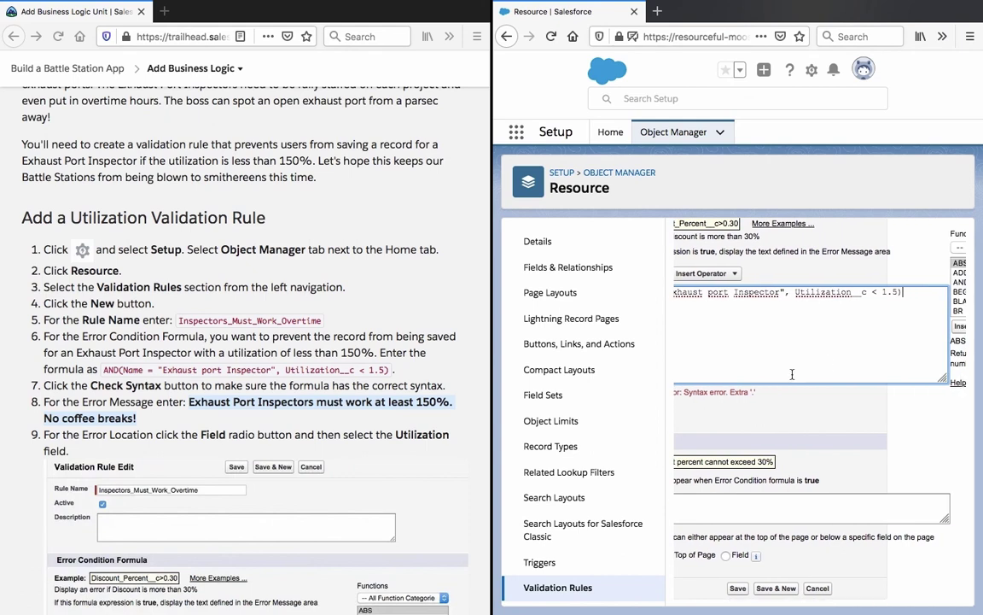
scroll(762, 425, left, 5)
click(712, 394)
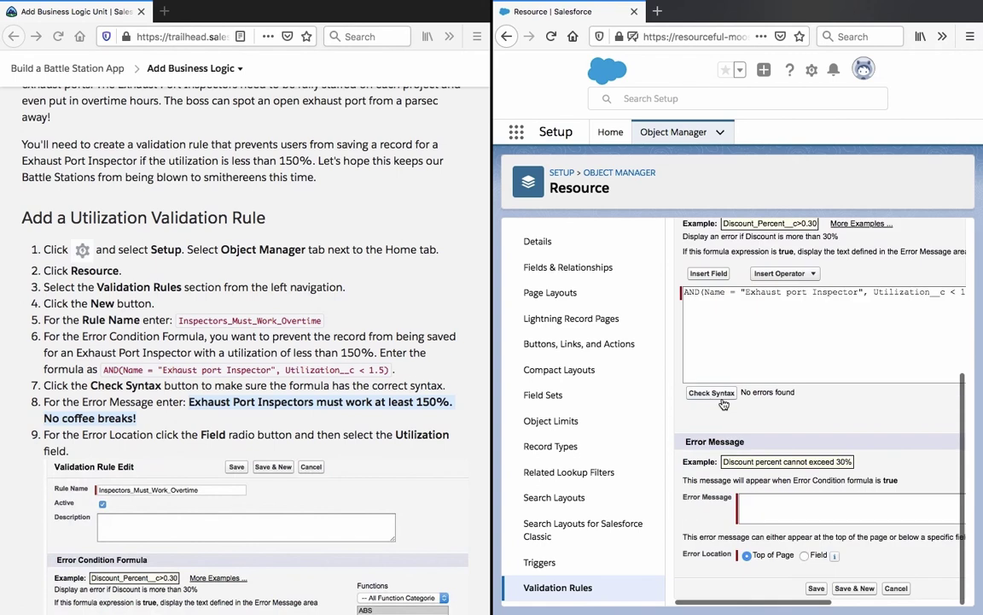
Paste "Exhaust Port Inspectors must work at least 150%. No coffee breaks!" as the rule's error message
click(751, 507)
key(ctrl+v)
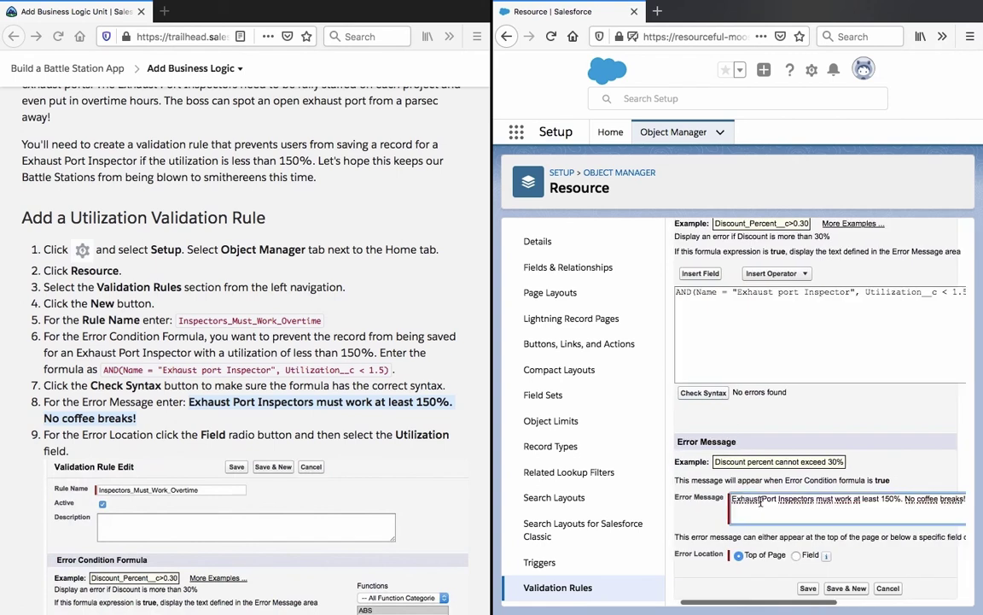
key(ctrl+a)
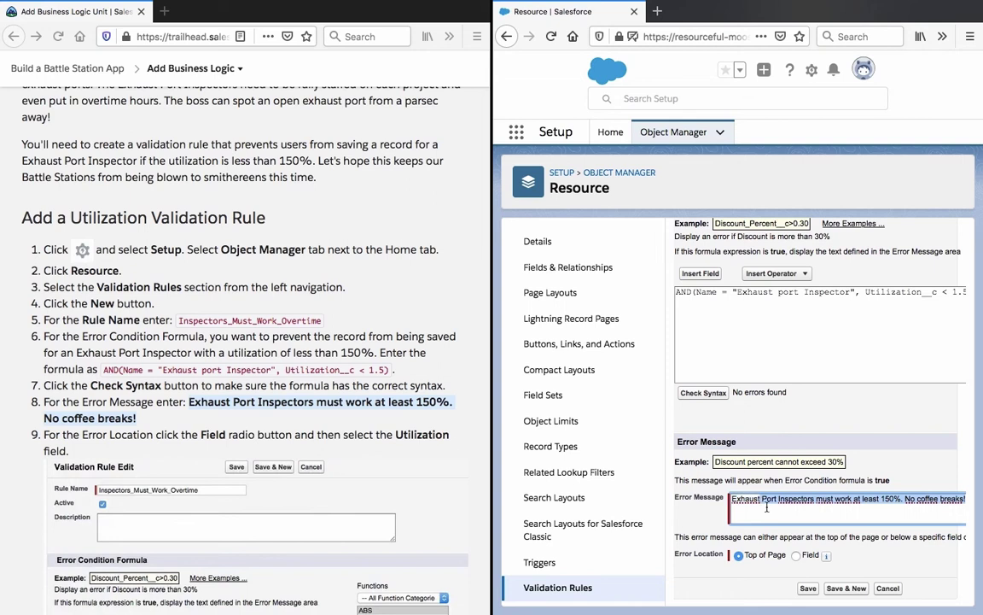
scroll(811, 469, right, 3)
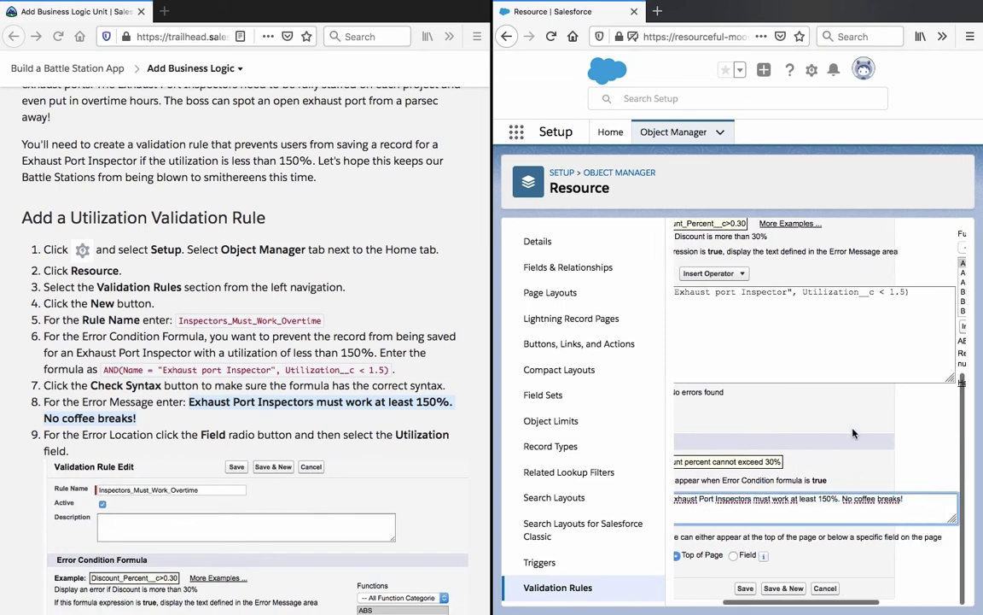
scroll(852, 433, left, 3)
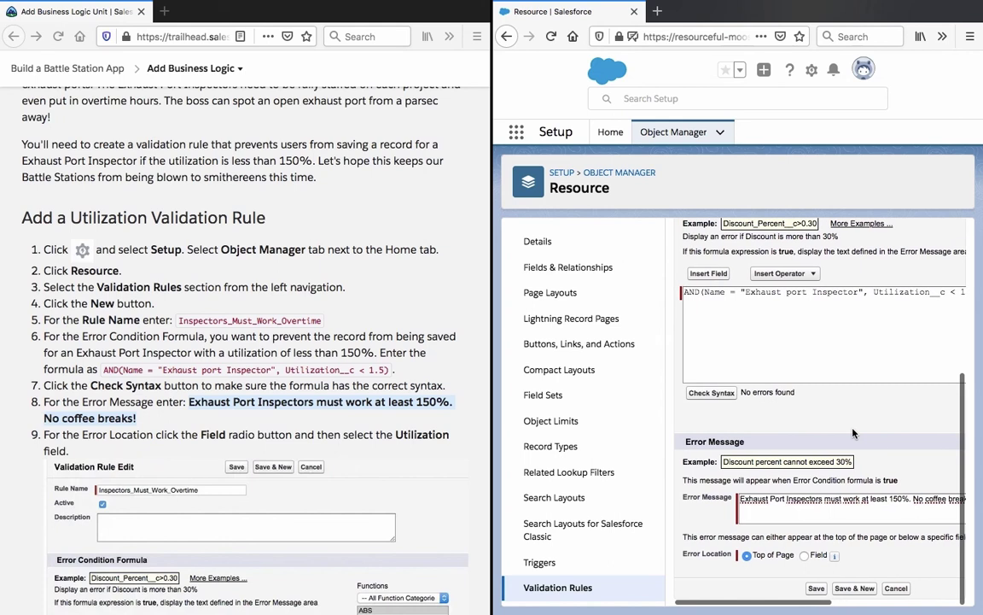
Set the error location to the Utilization field and save the validation rule
scroll(430, 457, down, 5)
click(455, 317)
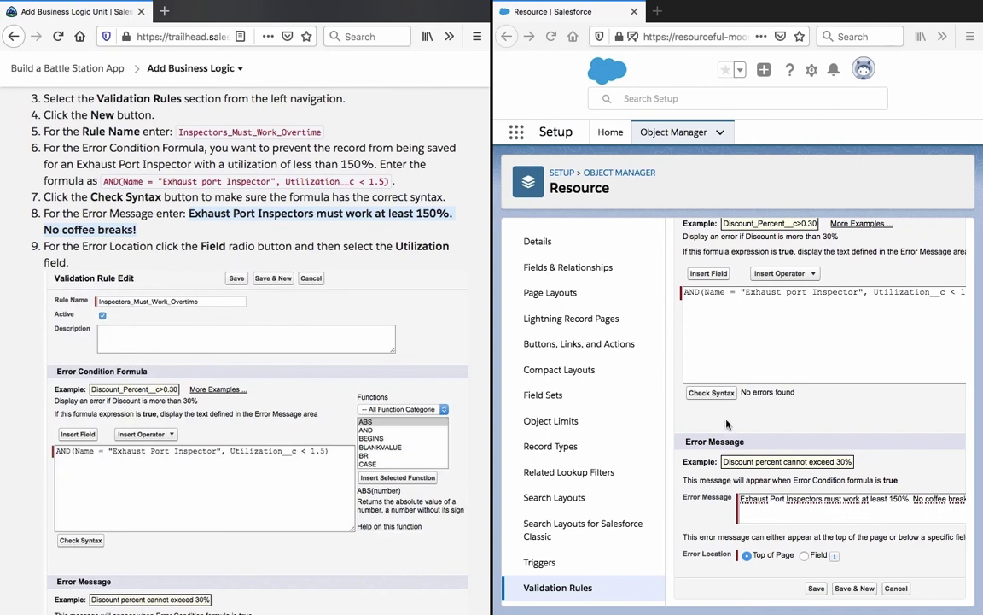
scroll(727, 424, up, 1)
scroll(727, 425, up, 5)
scroll(842, 479, down, 6)
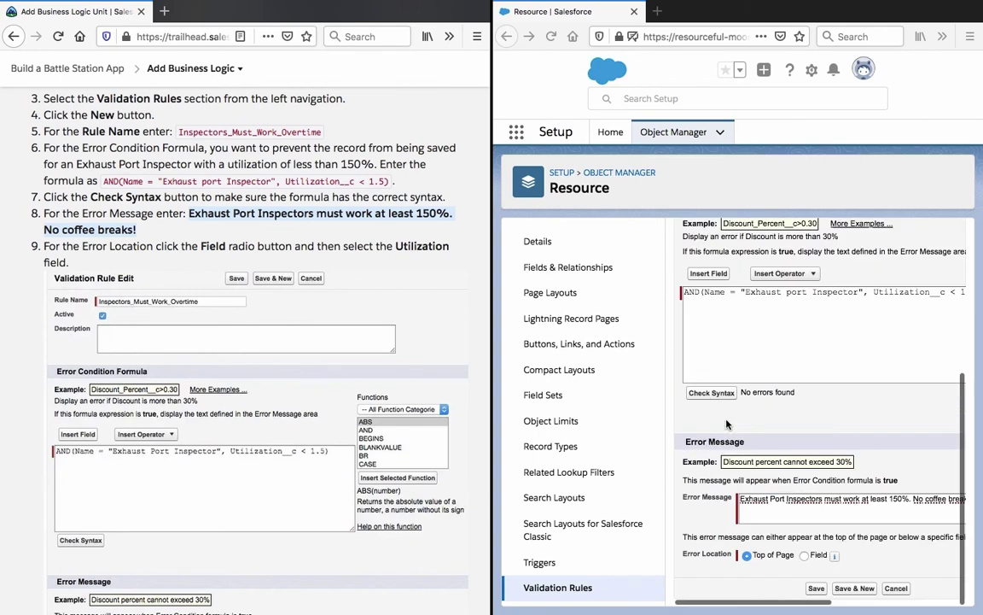
scroll(842, 479, right, 2)
scroll(842, 479, left, 2)
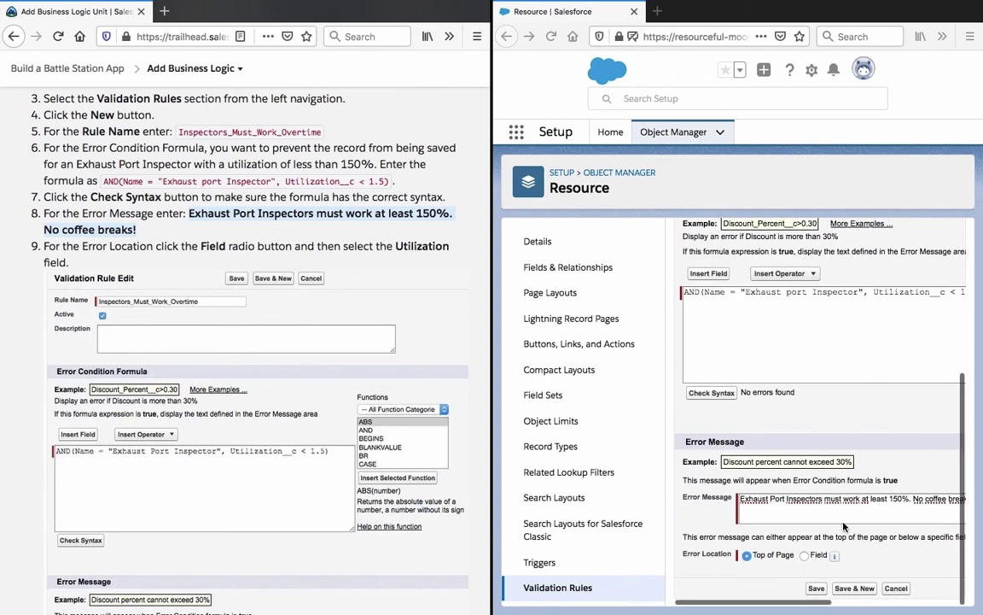
click(806, 559)
click(803, 555)
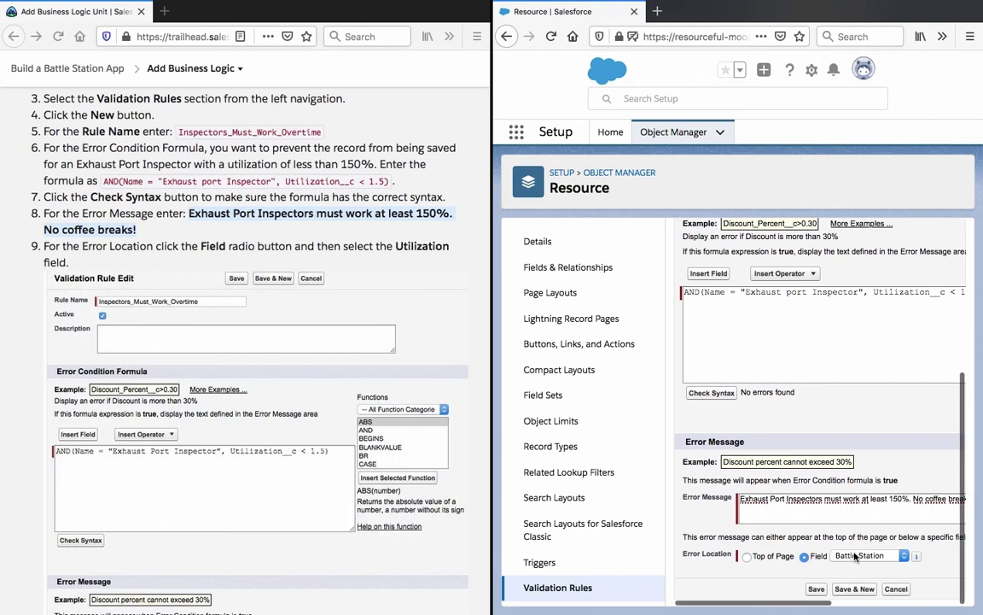
click(854, 555)
click(860, 590)
click(815, 589)
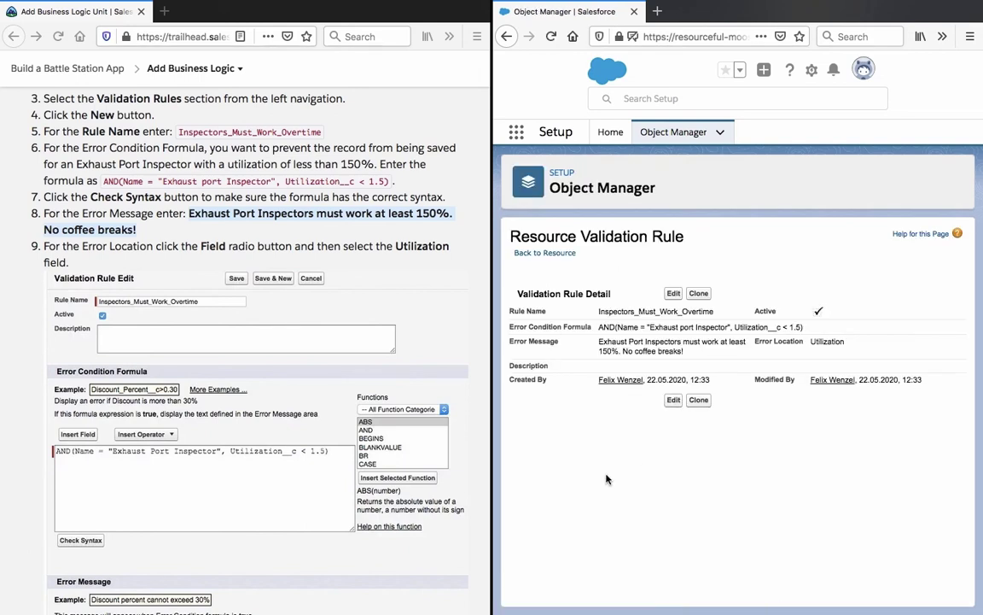
Open the Battle Station Construction app in a new browser tab and view the Obliteration Station record
click(378, 370)
scroll(378, 370, down, 8)
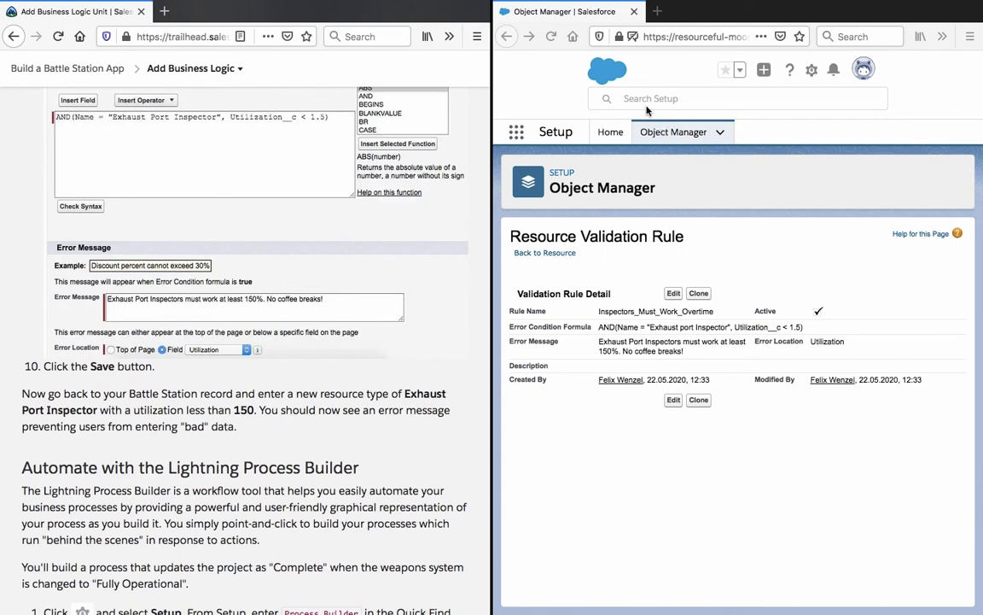
click(514, 134)
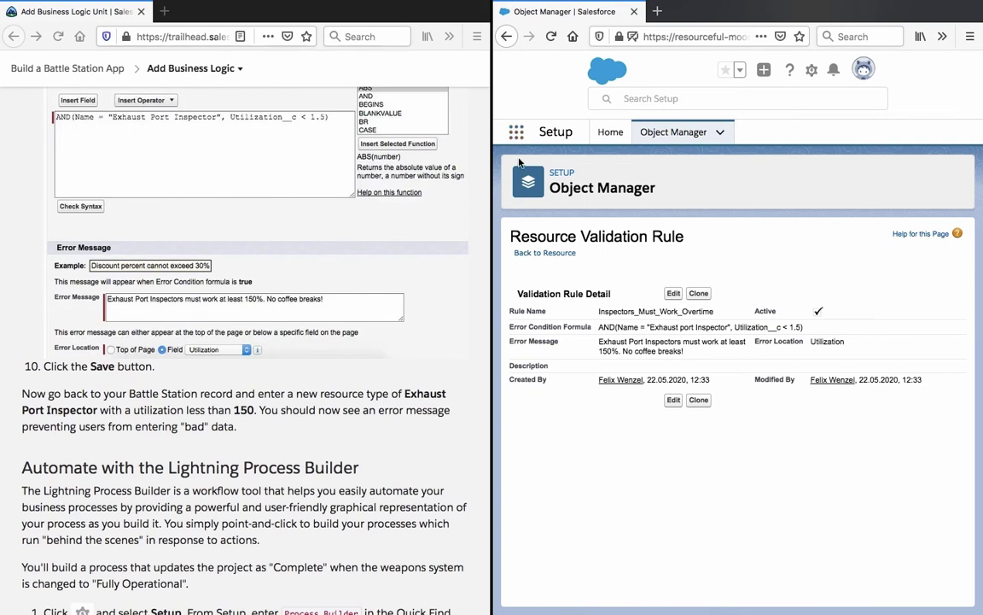
click(518, 135)
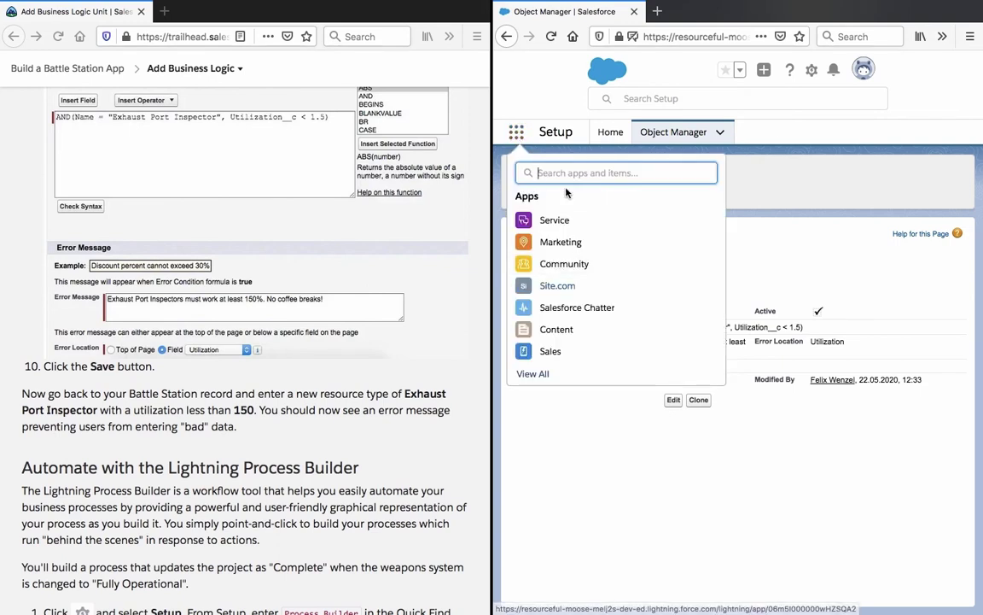
text(ba)
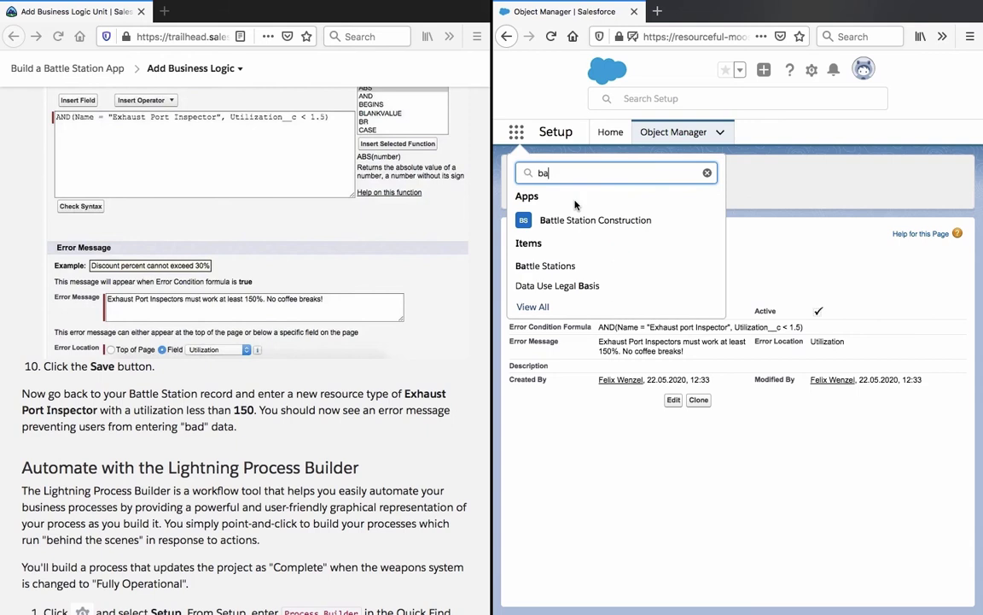
right_click(579, 222)
click(598, 243)
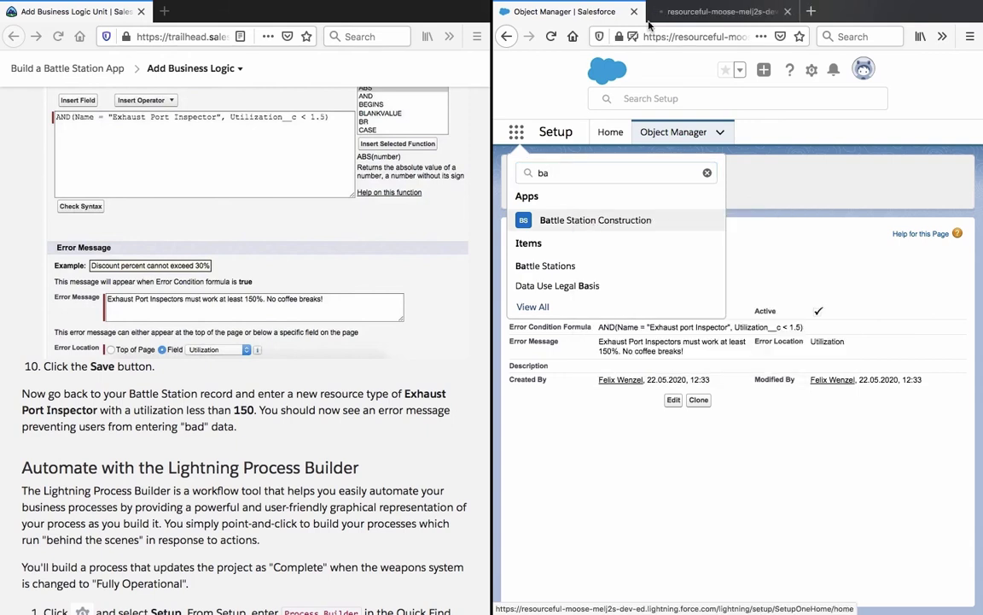
click(675, 10)
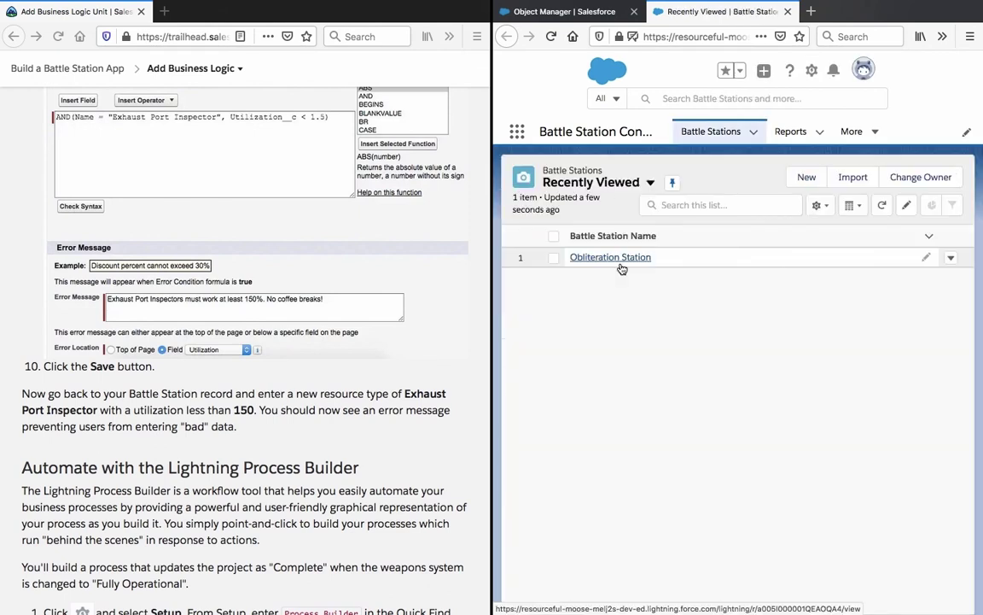
click(610, 258)
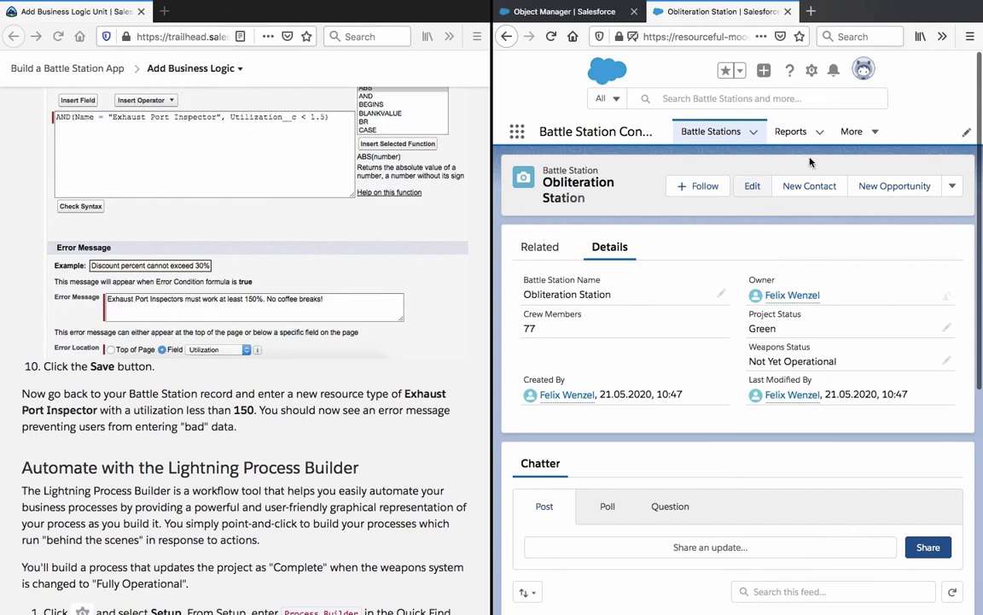
Open the Resources list and try to select the name of the existing Exhaust port inspector resource for copying
click(865, 137)
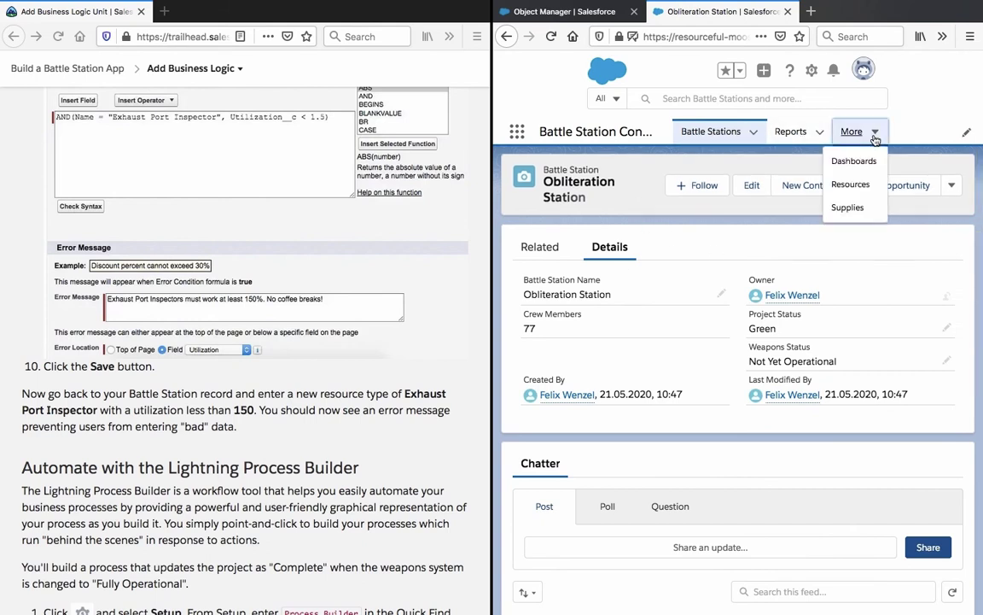
click(852, 185)
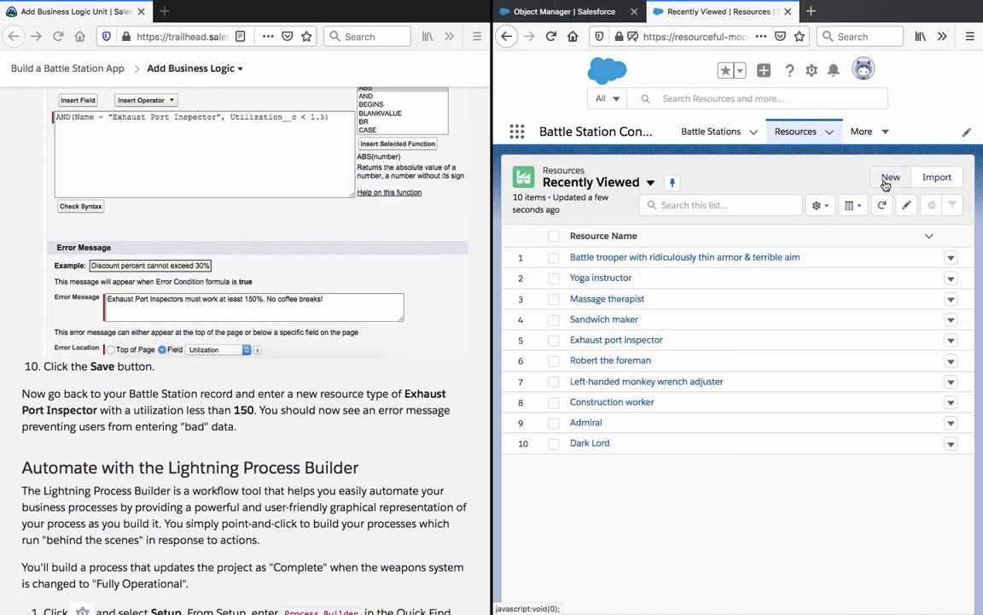
click(888, 179)
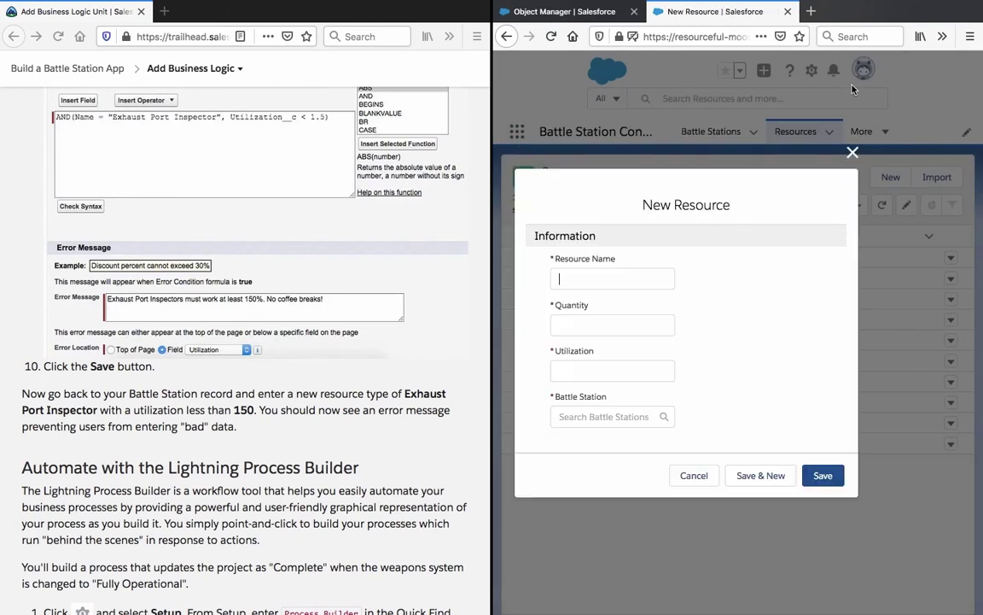
click(852, 154)
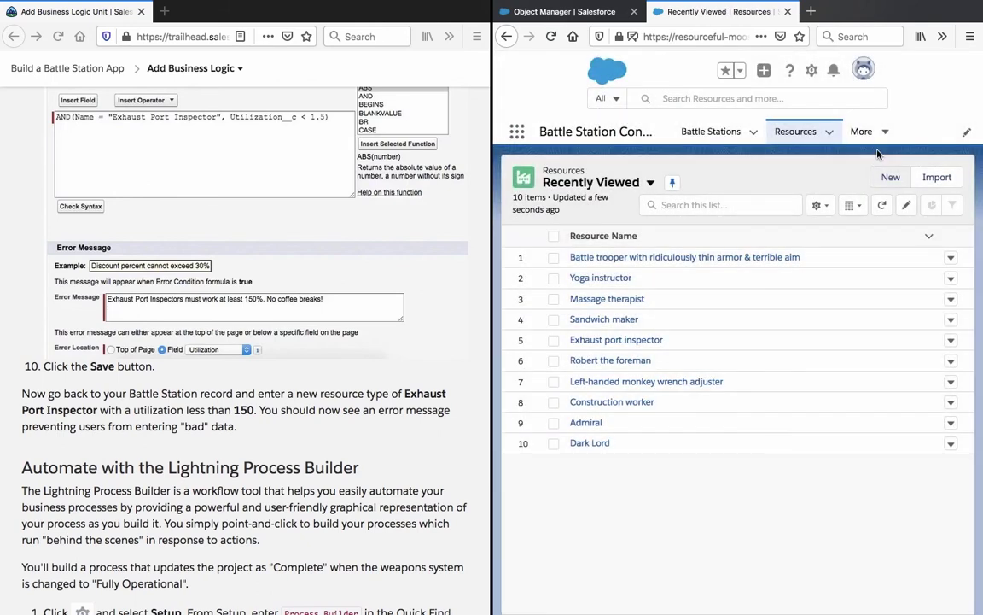
drag(664, 339, 570, 340)
click(571, 340)
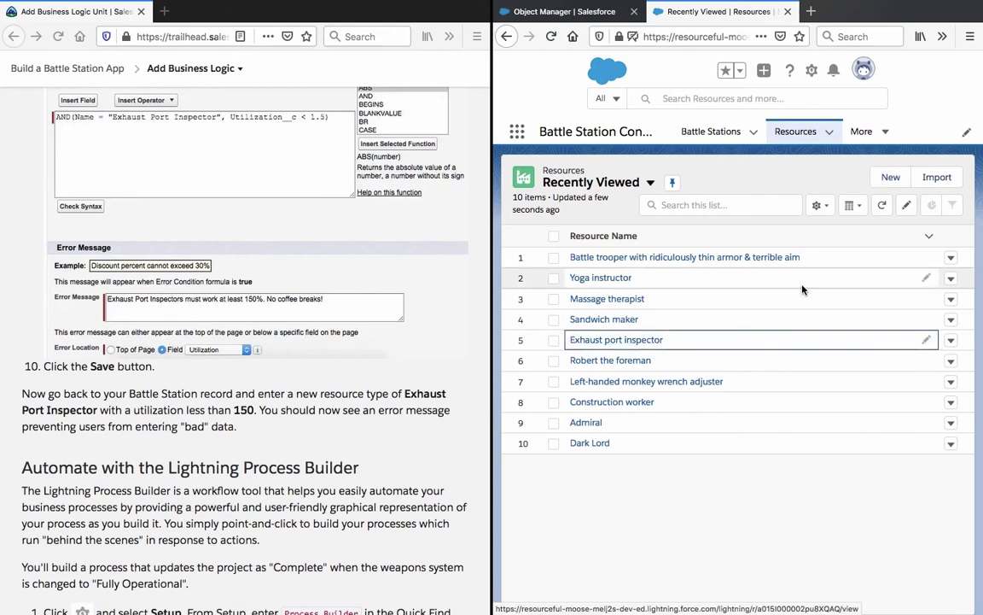
Start a new resource named Exhaust Port Inspector with quantity 10 and utilization 110%
click(890, 176)
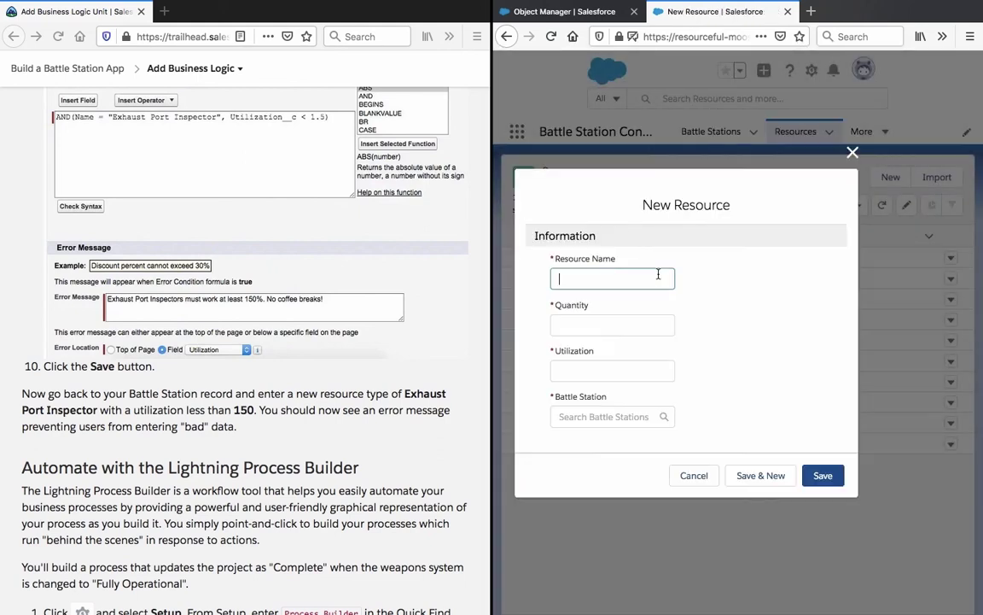
text(150%. No coffee breaks!)
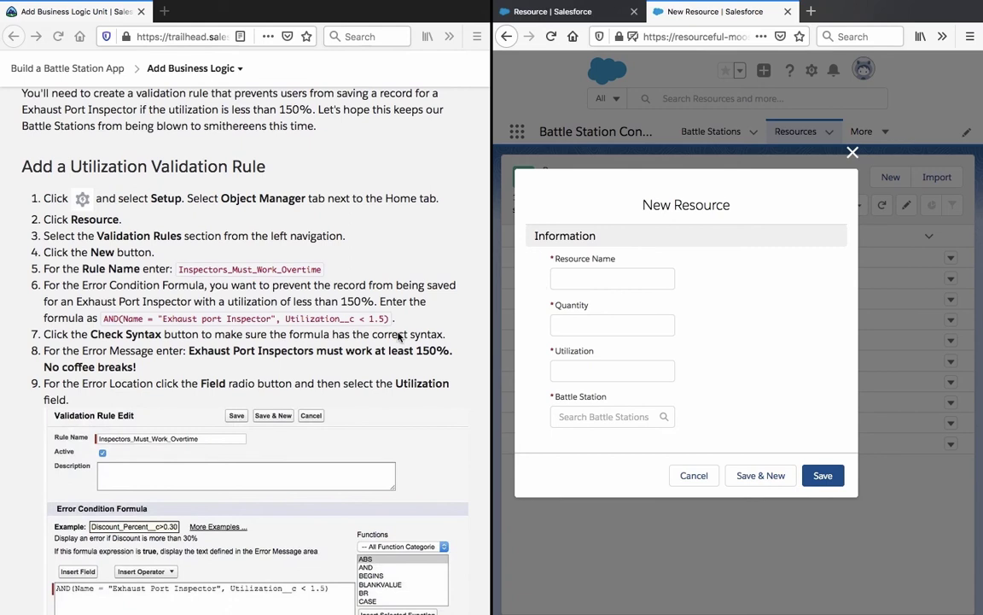
text(Exhaust Port Inspector)
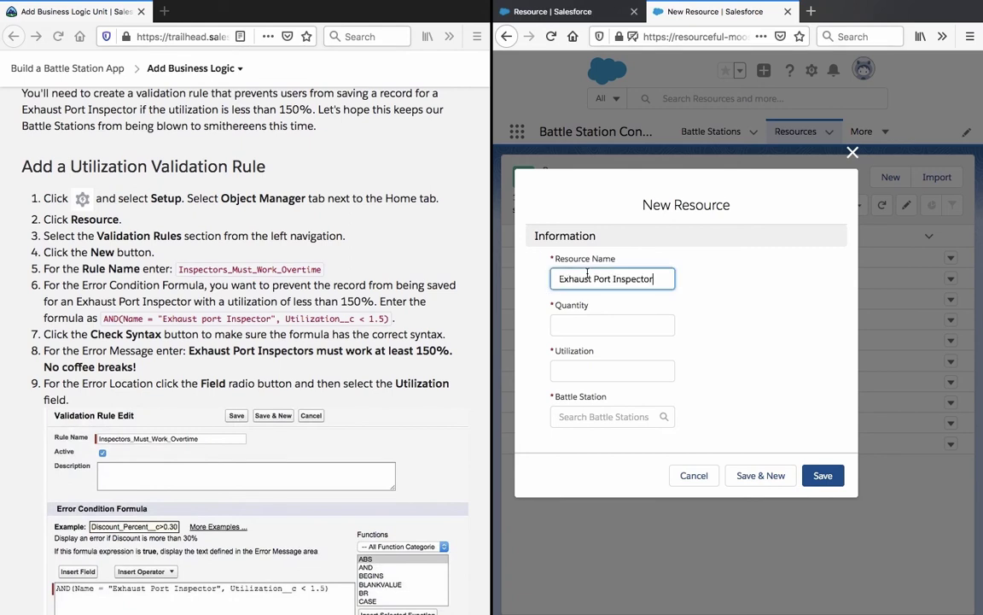
click(588, 326)
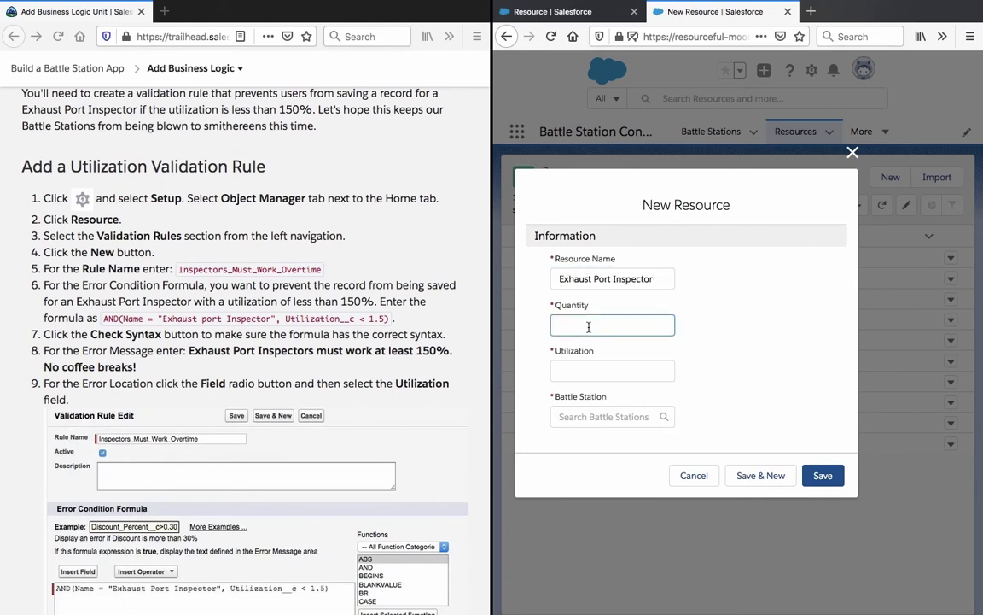
text(10)
click(614, 369)
text(110)
Assign the new resource to the Obliteration Station and try to save it to test the validation rule
click(635, 420)
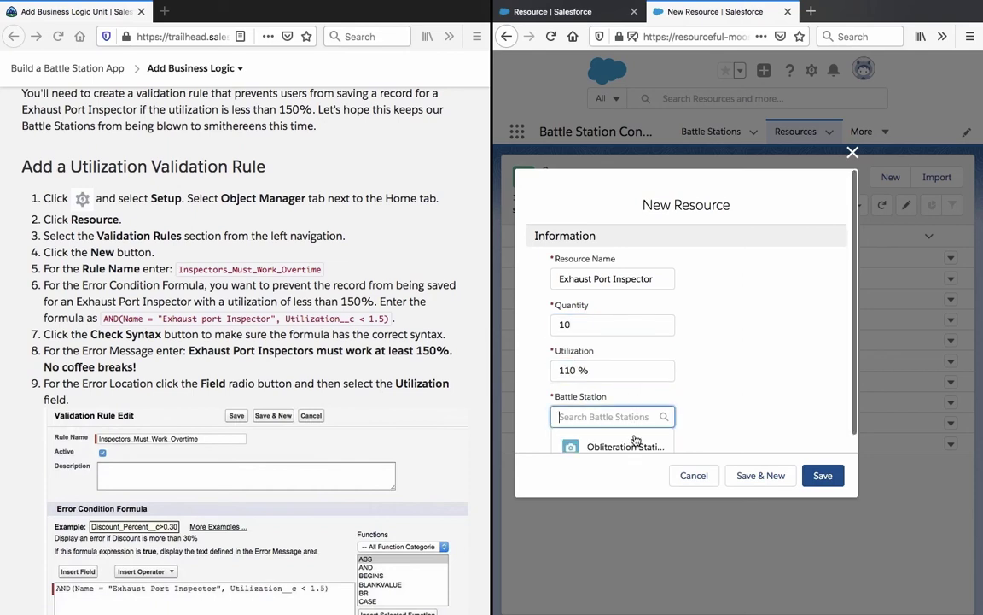
click(623, 446)
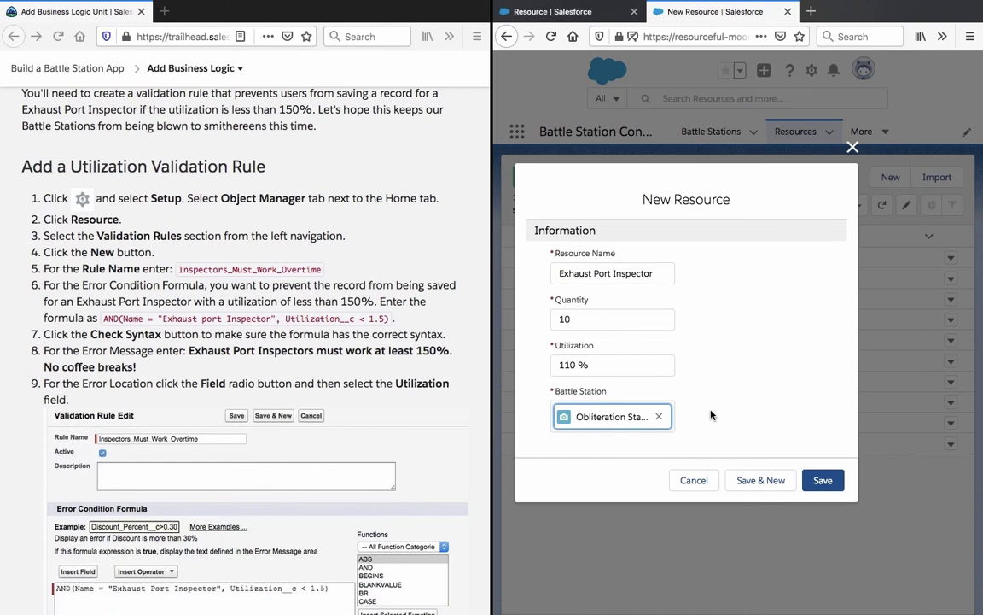
click(821, 481)
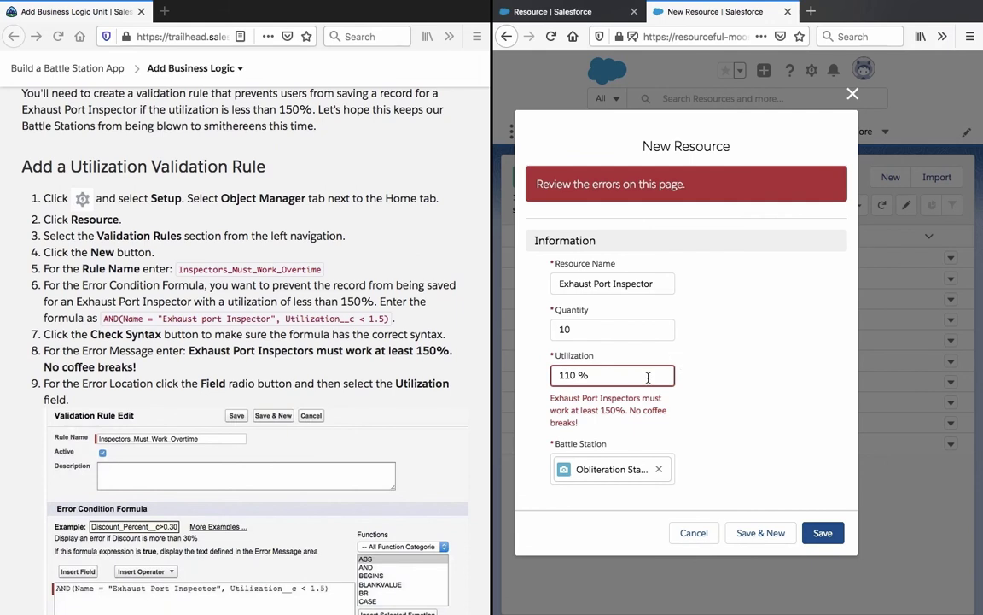
triple_click(604, 408)
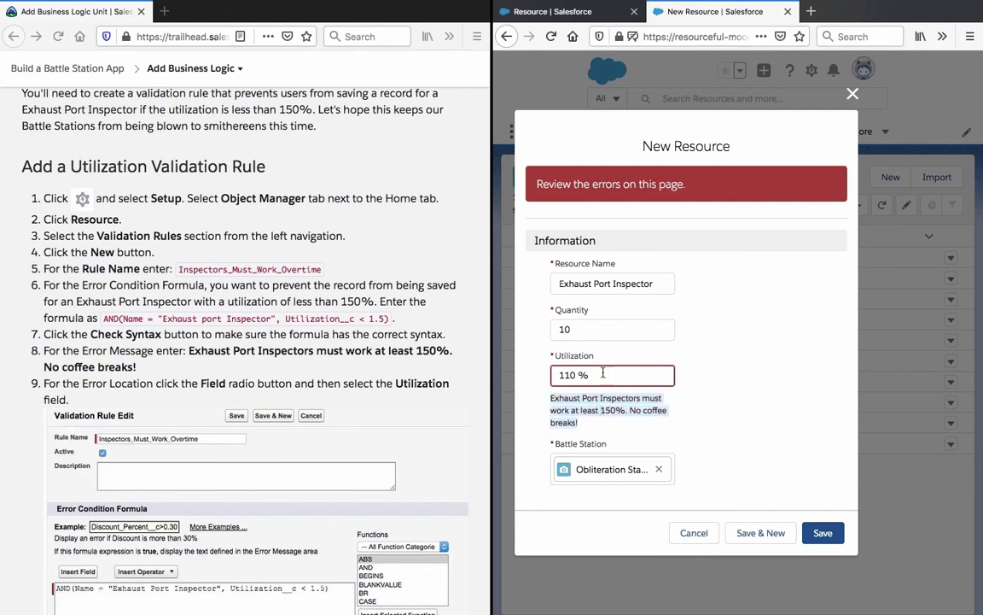
Compare the error condition formula in the Resource validation rule with the formula given in the Trailhead instructions
click(588, 10)
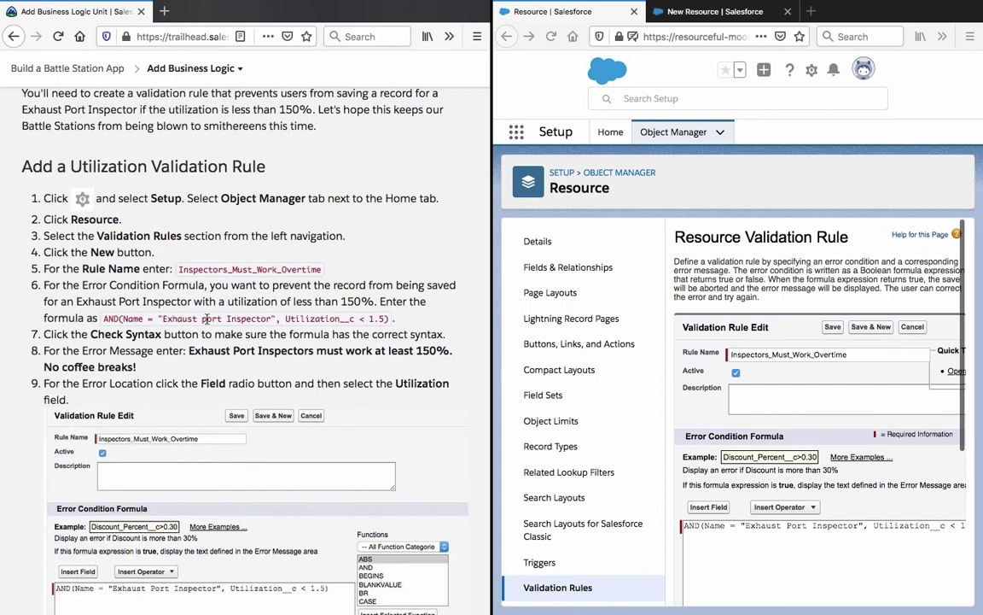
scroll(185, 291, down, 5)
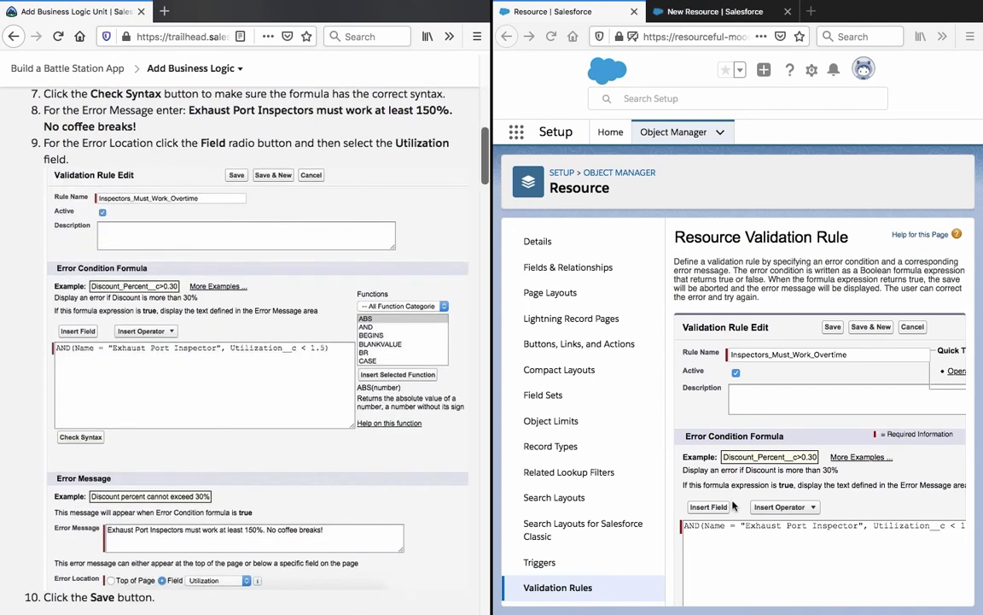
click(790, 527)
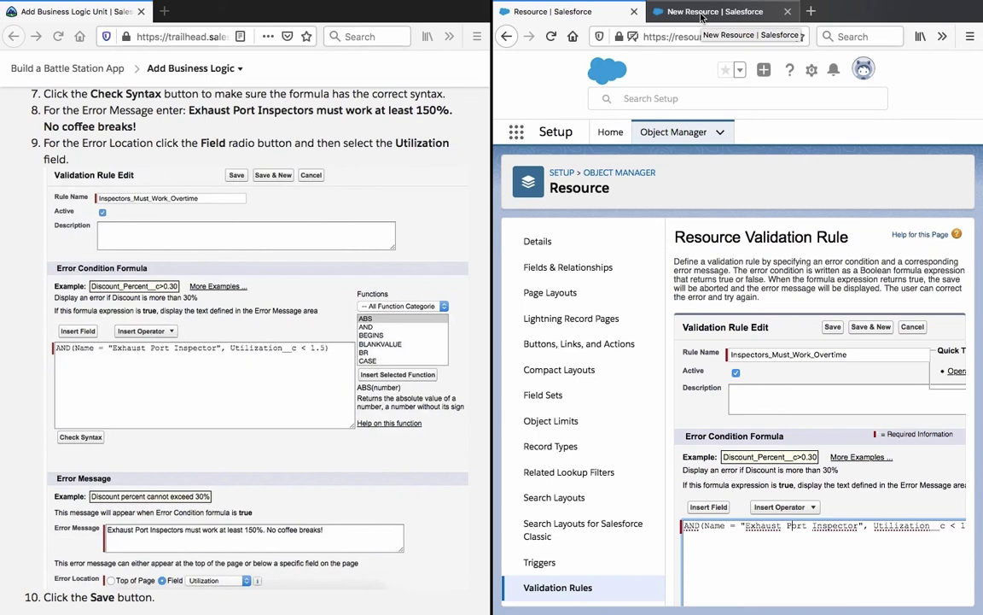
scroll(249, 199, up, 4)
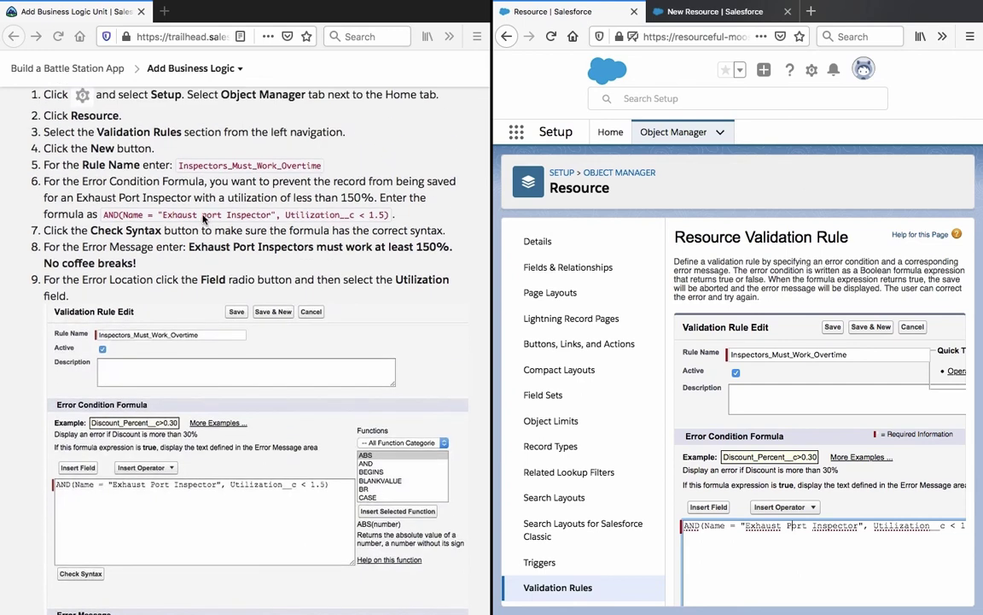
Read the Trailhead section on automating with the Lightning Process Builder, including its introduction and first instructions
scroll(204, 219, down, 10)
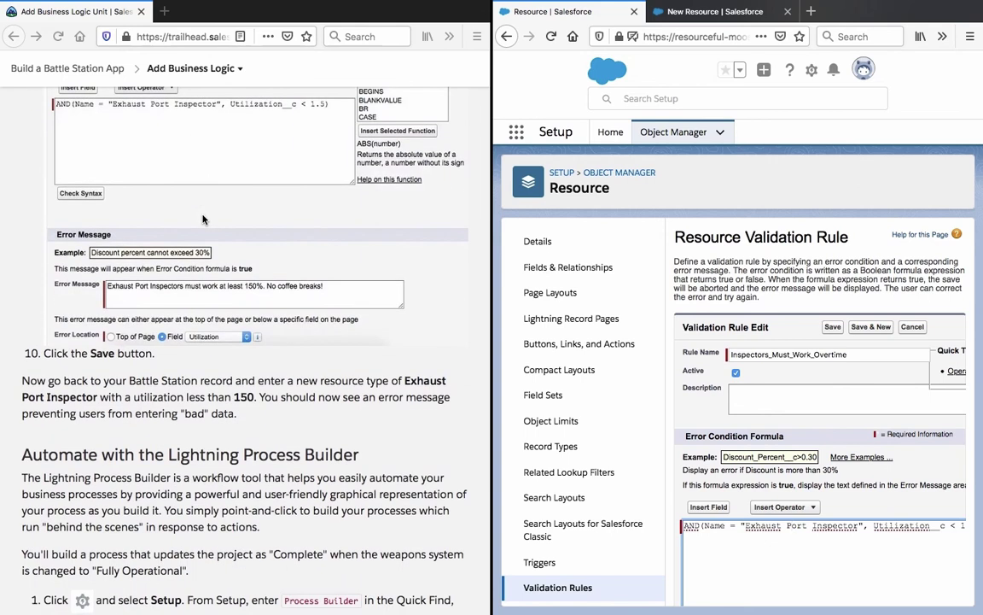
scroll(203, 219, down, 8)
scroll(203, 219, down, 1)
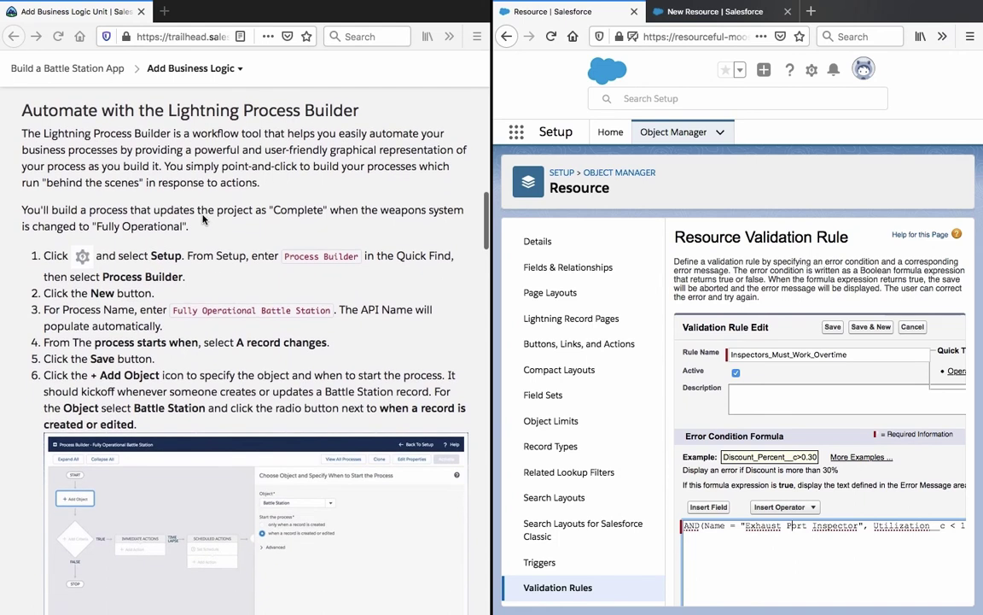
scroll(203, 219, up, 1)
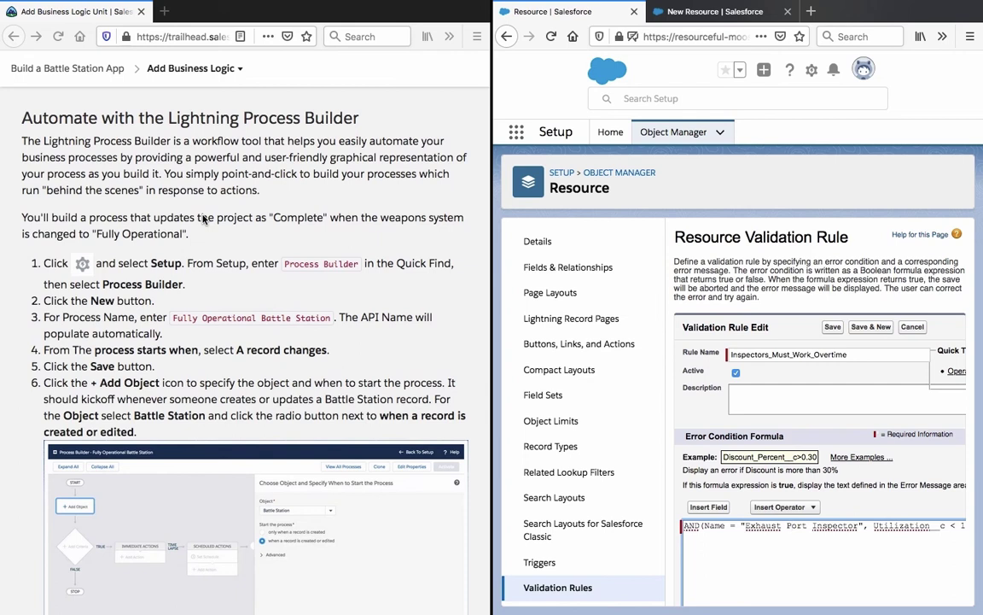
click(168, 170)
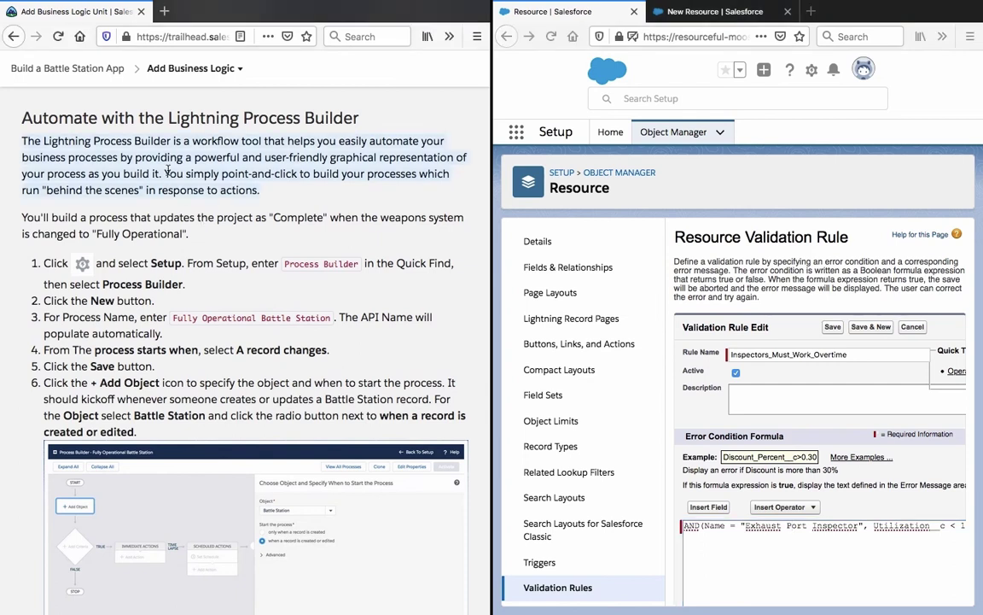
triple_click(167, 171)
click(167, 170)
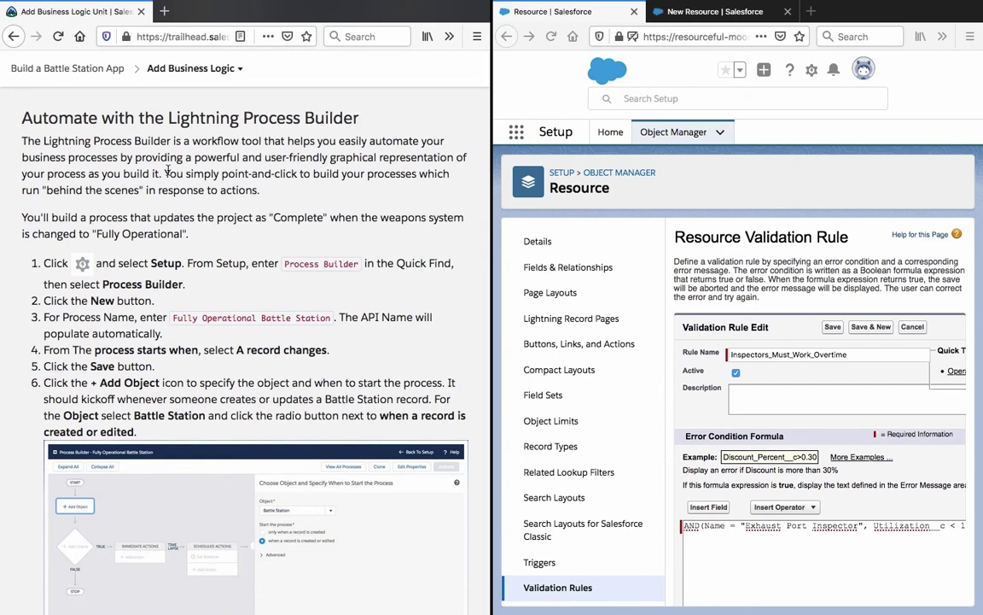
scroll(167, 169, down, 1)
triple_click(168, 170)
click(168, 169)
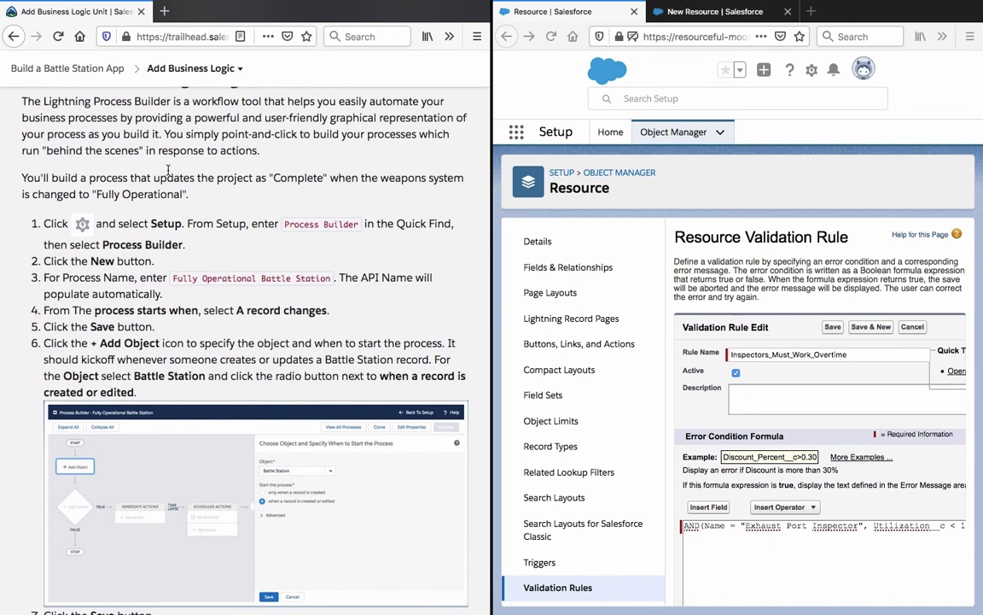
scroll(168, 169, down, 1)
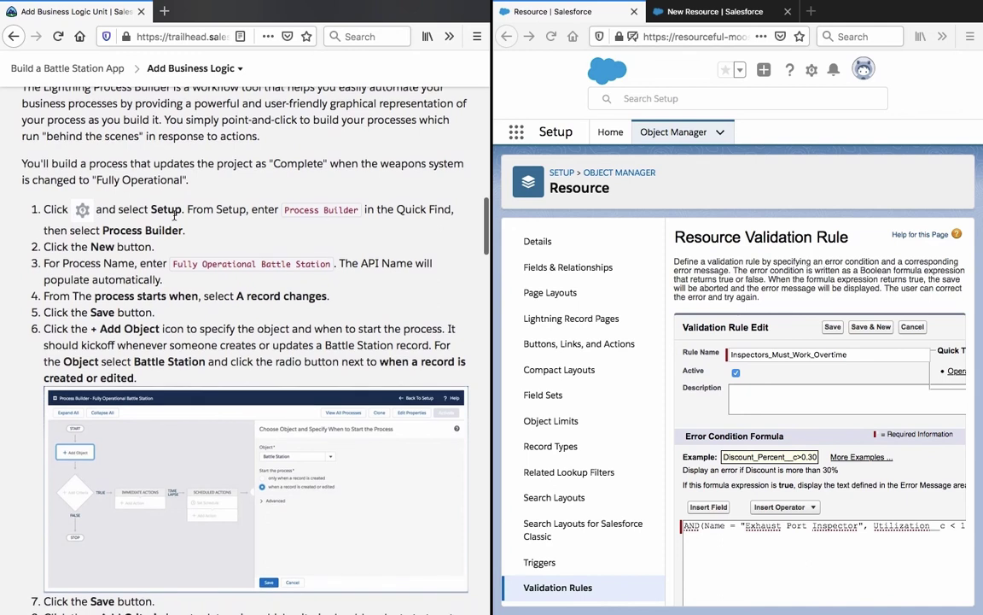
Copy "Process Builder" from the instructions, search Setup for it and open the Process Builder page
right_click(358, 210)
click(384, 219)
click(802, 258)
click(607, 131)
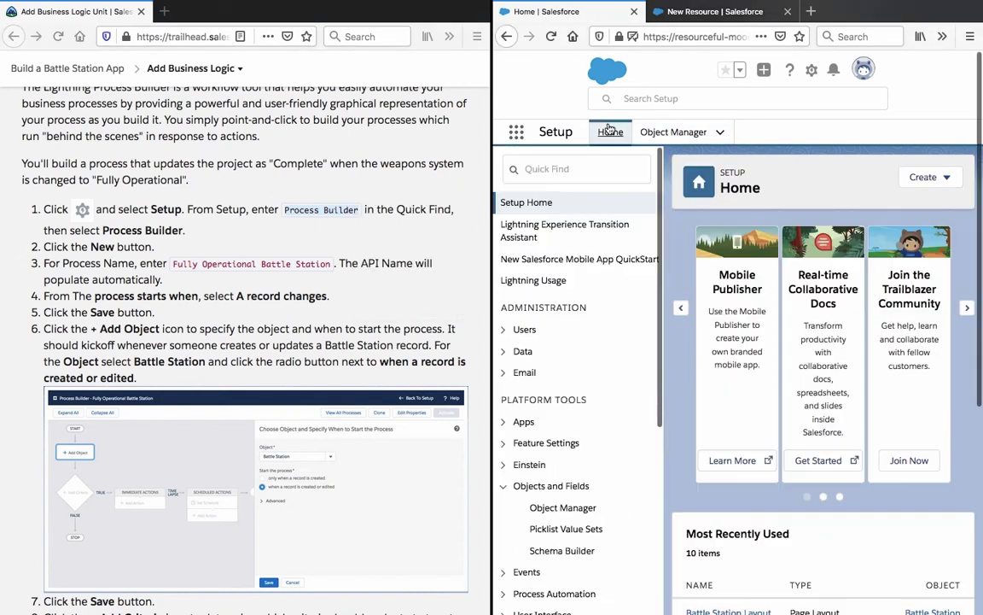
click(591, 176)
key(ctrl+v)
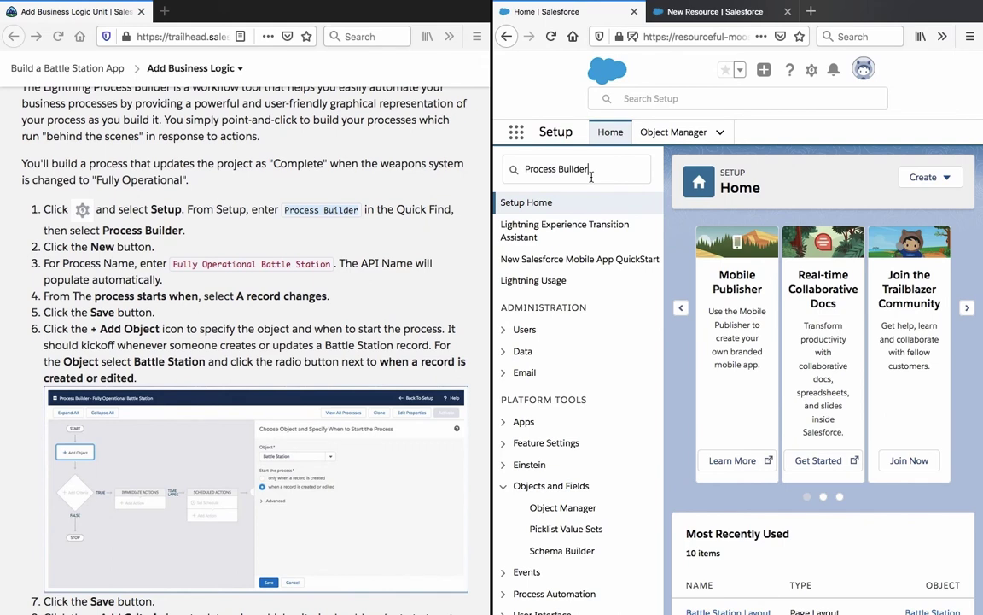
click(561, 226)
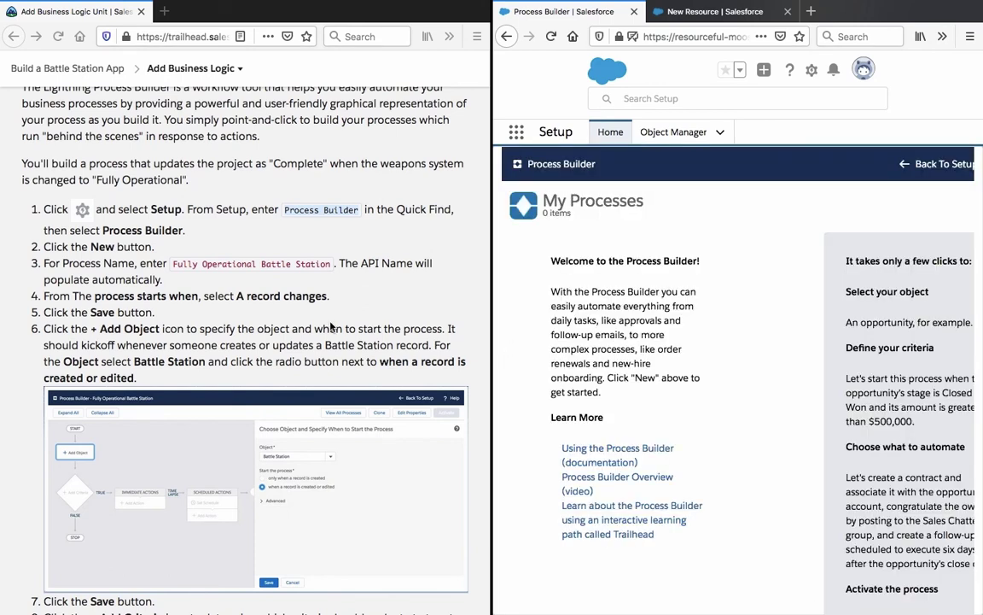
Create a new process and paste Fully Operational Battle Station from the instructions as its name
click(299, 294)
drag(173, 261, 330, 262)
right_click(330, 263)
click(345, 266)
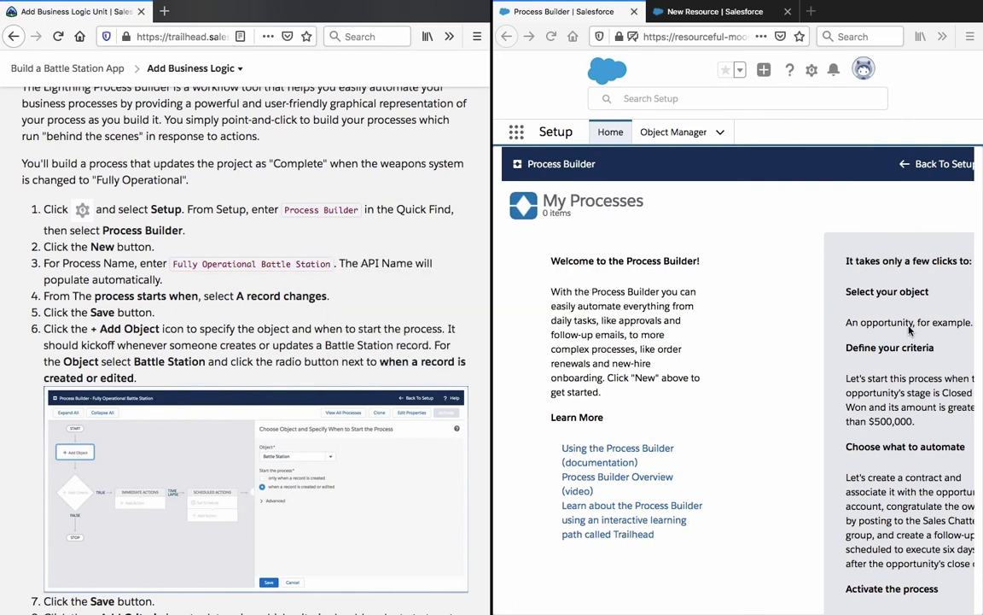
scroll(907, 212, right, 2)
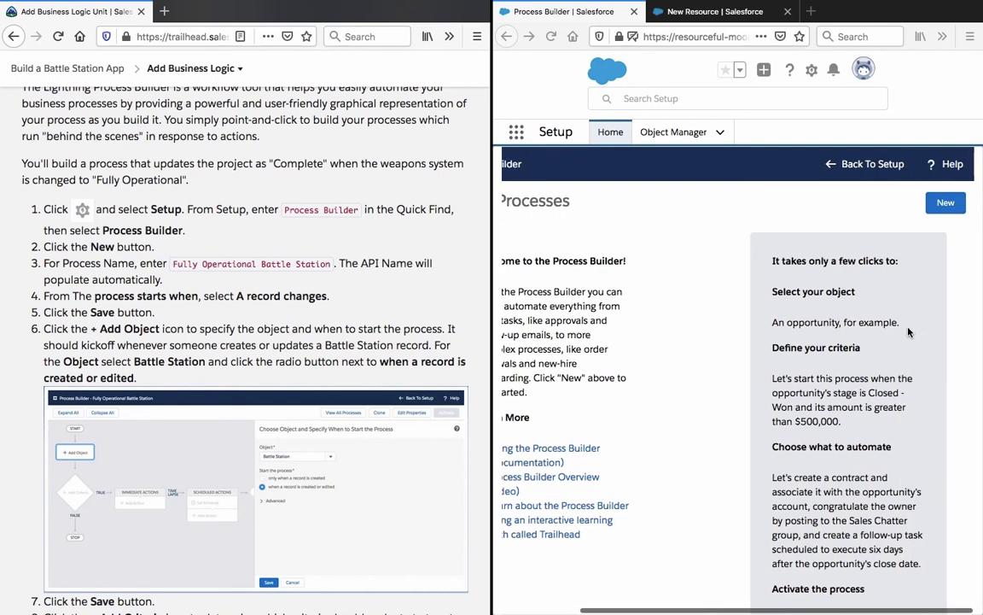
click(945, 203)
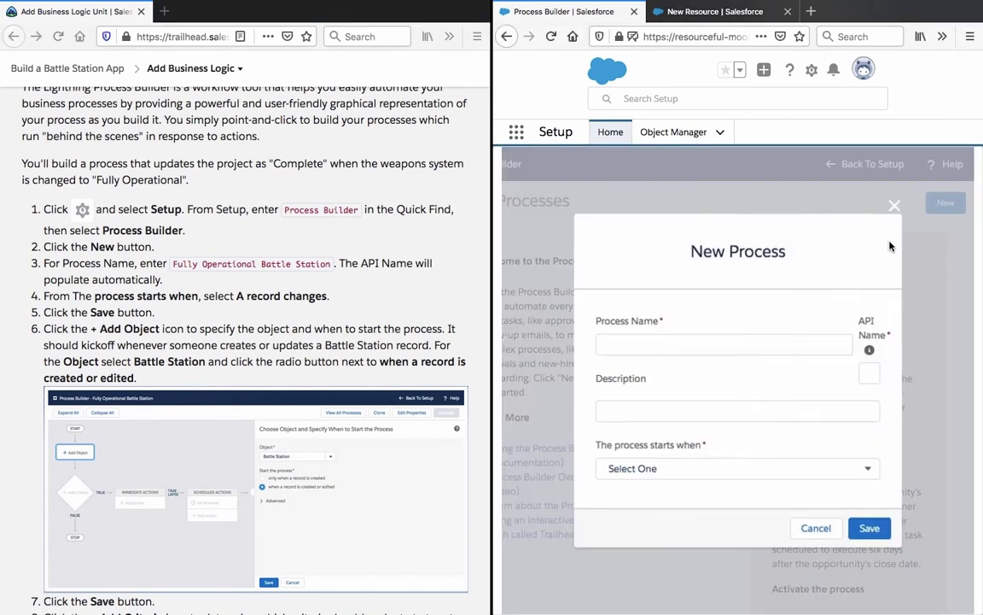
click(726, 340)
key(super+v)
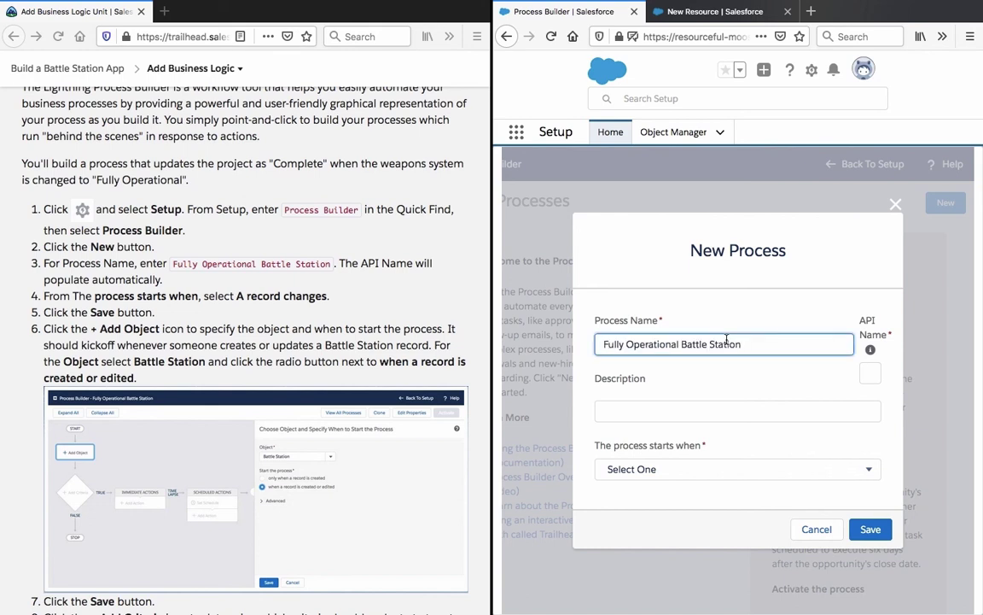
click(734, 403)
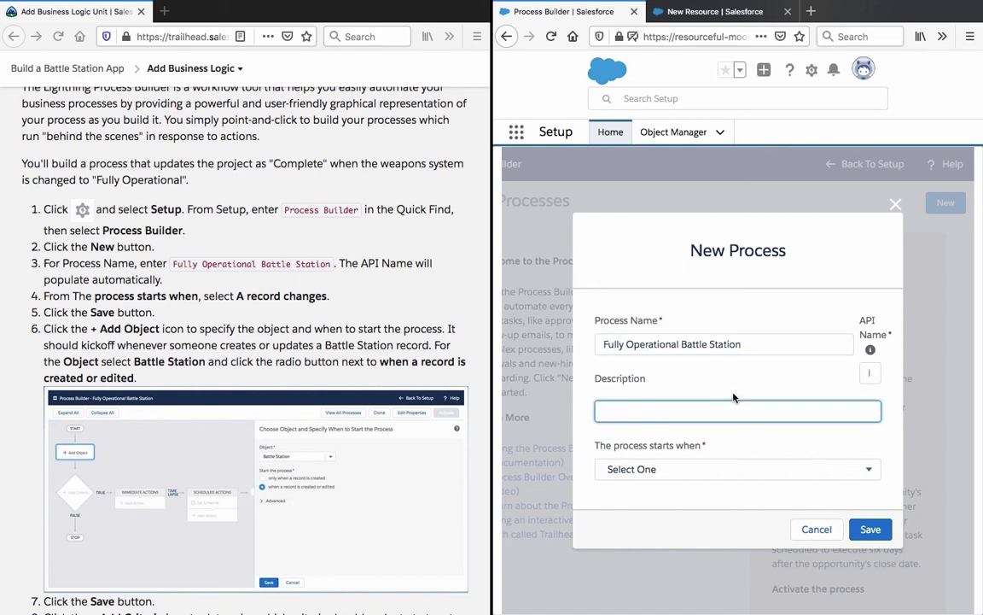
Set the process to start when "A record changes" and save it
click(353, 334)
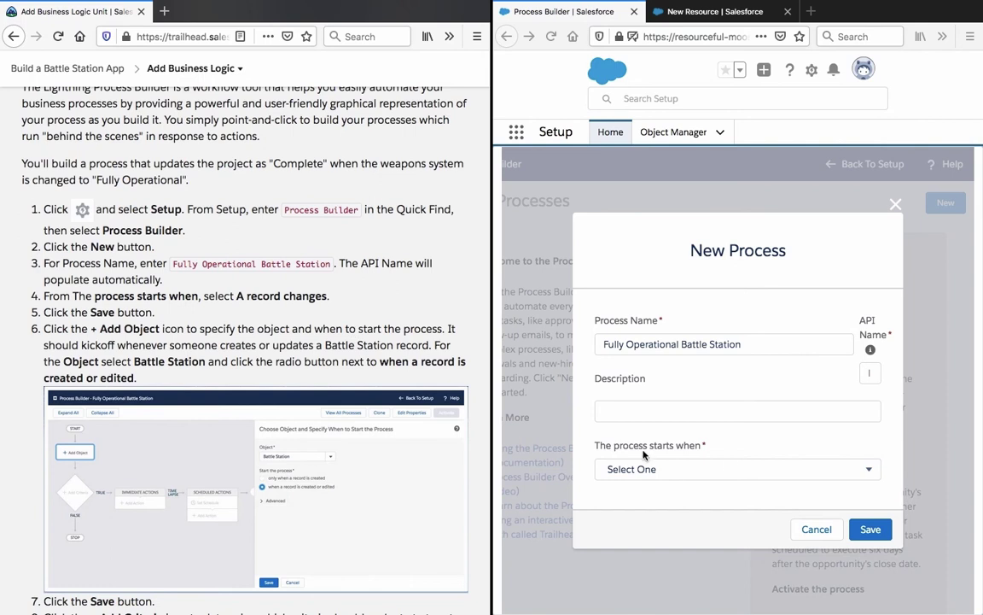
click(756, 463)
click(757, 464)
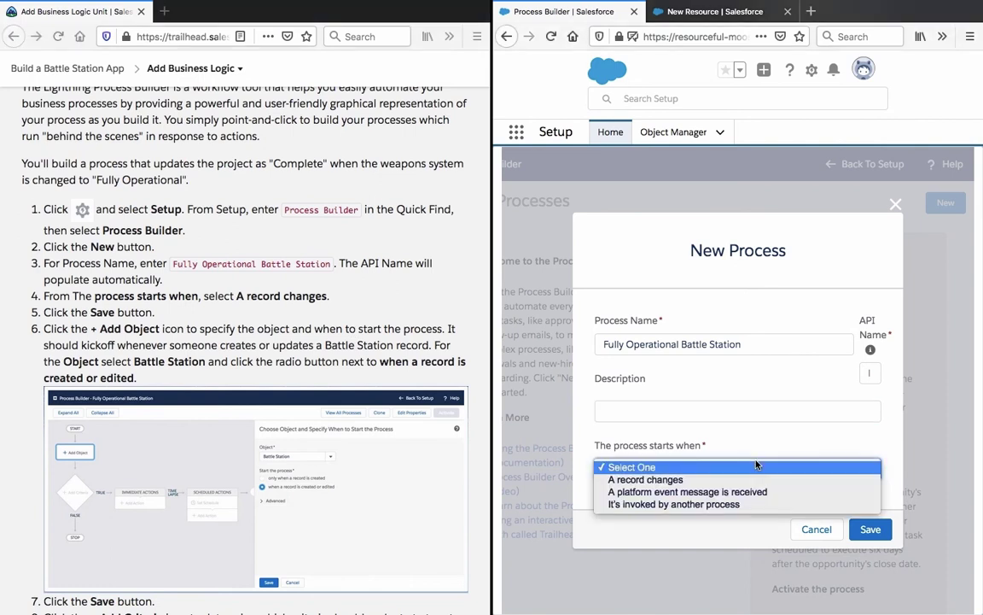
click(759, 480)
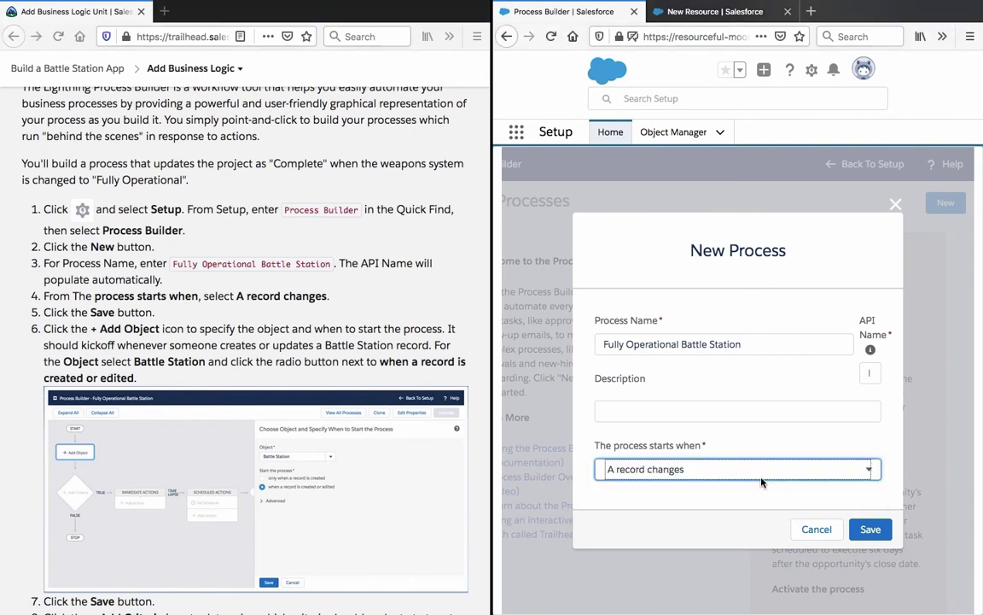
click(873, 530)
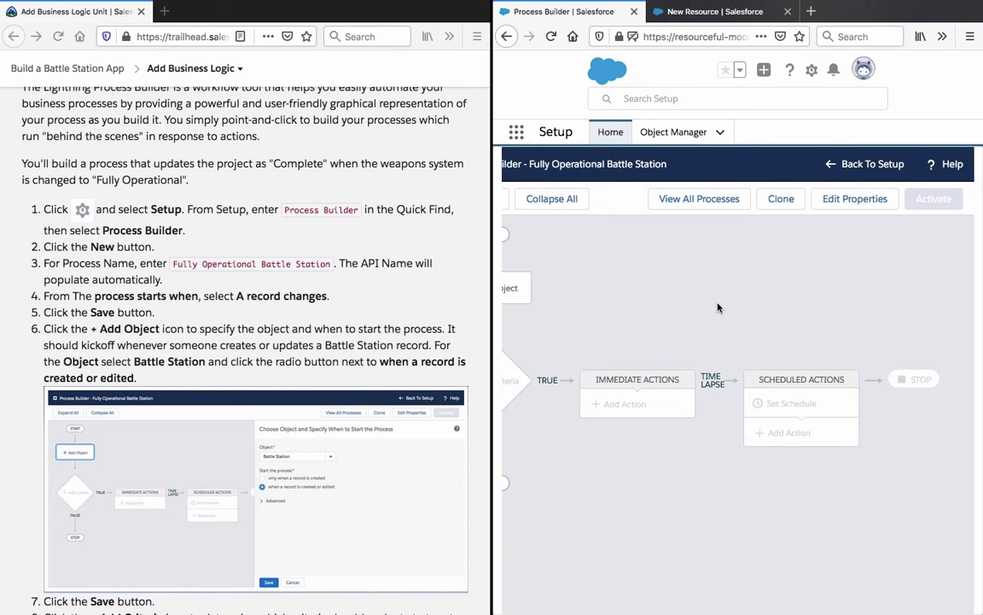
Start adding the process's triggering object and choose Battle Station
scroll(718, 307, left, 3)
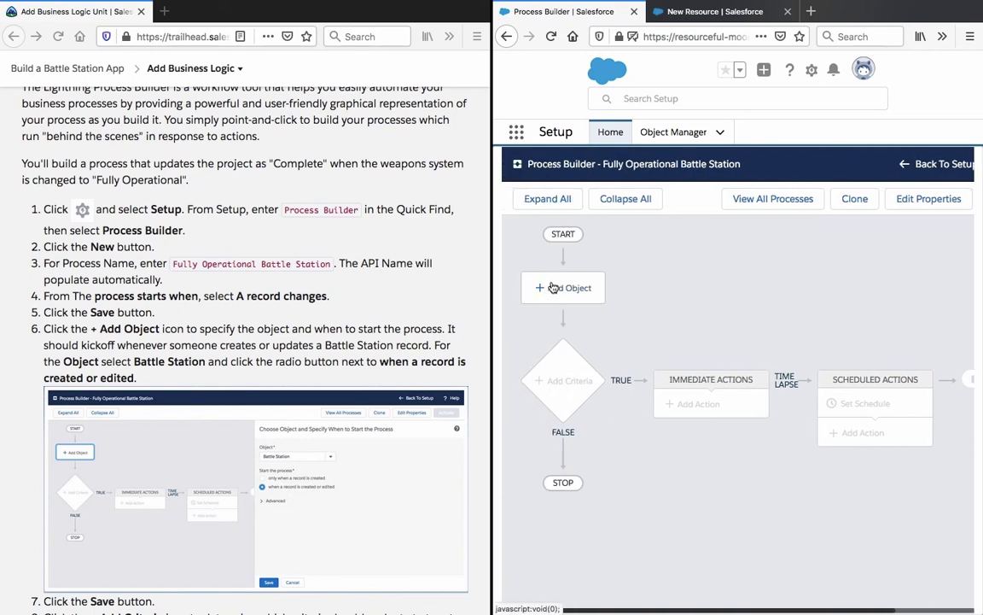
click(552, 288)
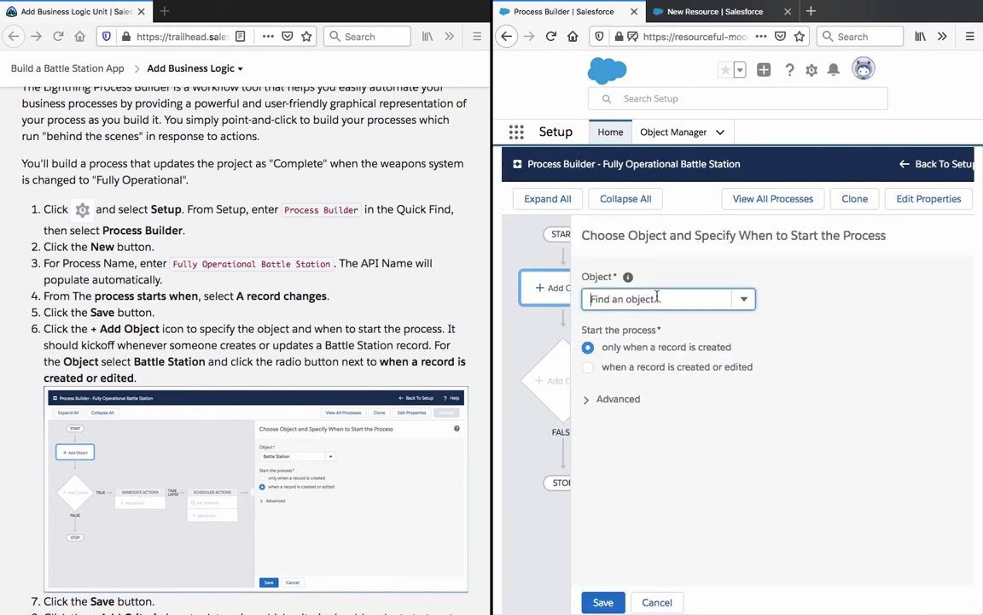
click(743, 298)
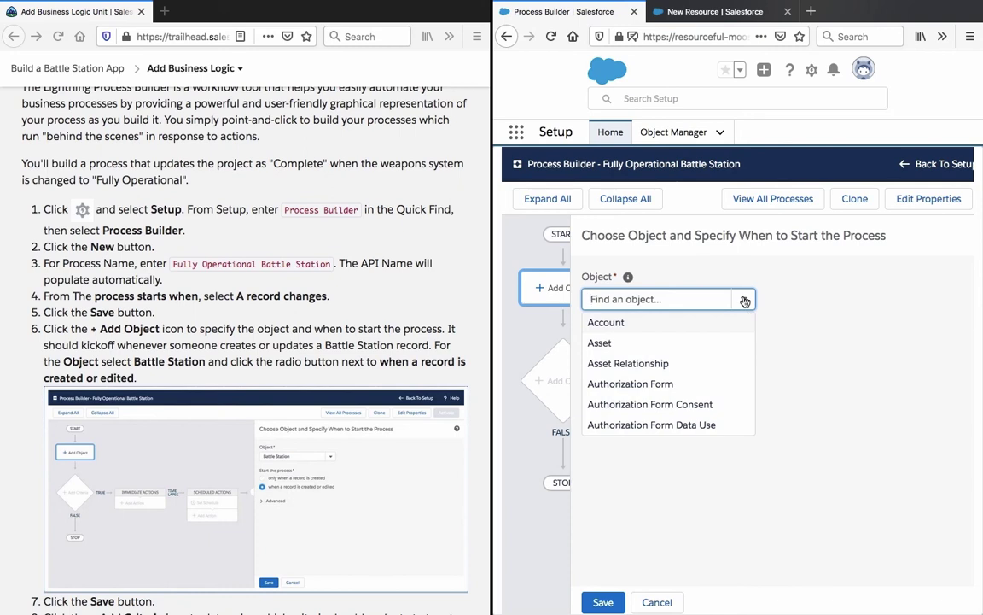
scroll(705, 323, down, 3)
click(684, 385)
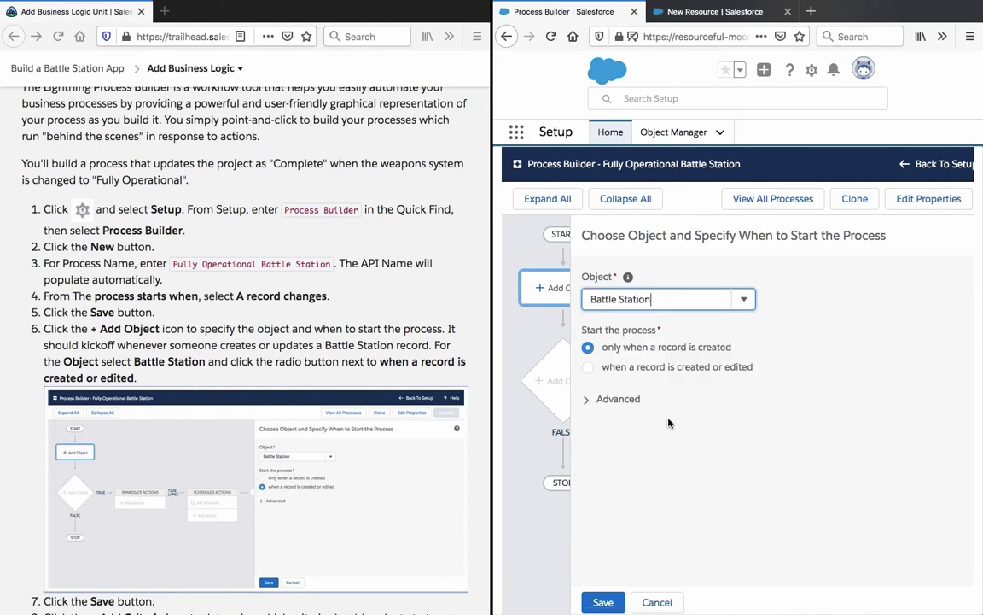
Set the process to start when a Battle Station record is created or edited and save the object settings
click(683, 368)
mouse_move(620, 604)
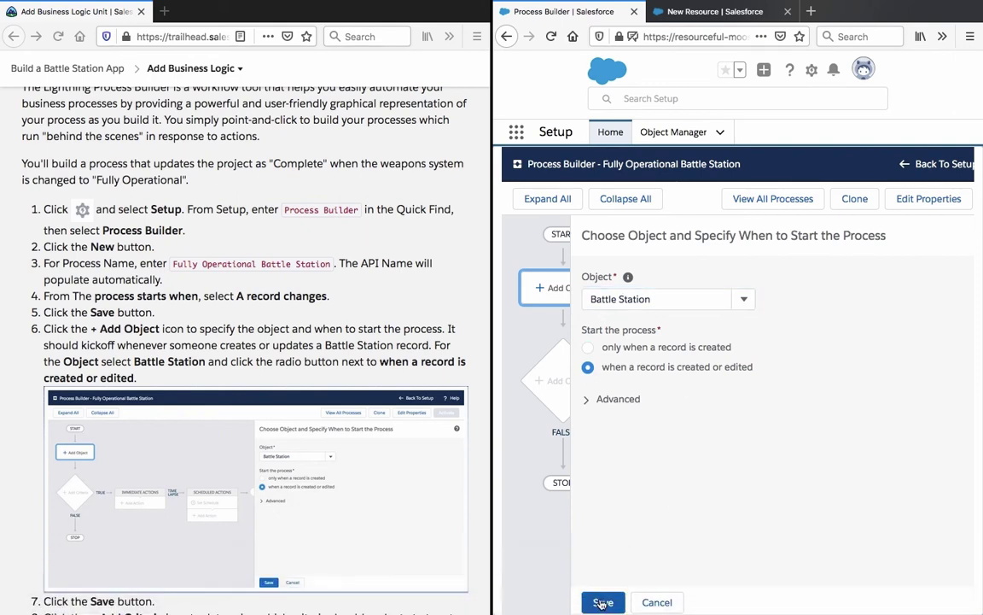
click(601, 603)
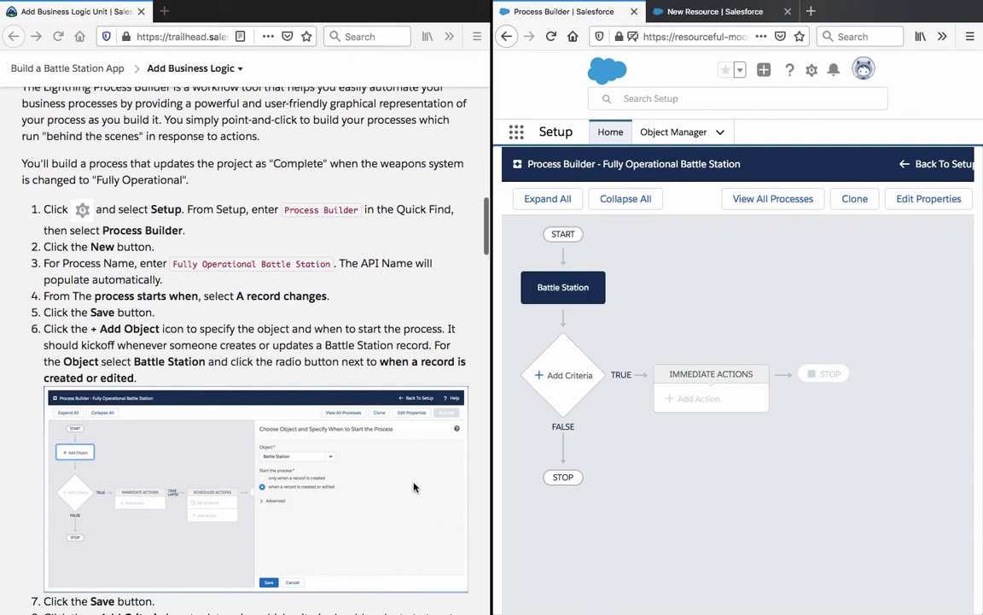
Start adding criteria below the Battle Station object and widen the Salesforce window for more room
scroll(415, 487, down, 5)
scroll(415, 486, down, 5)
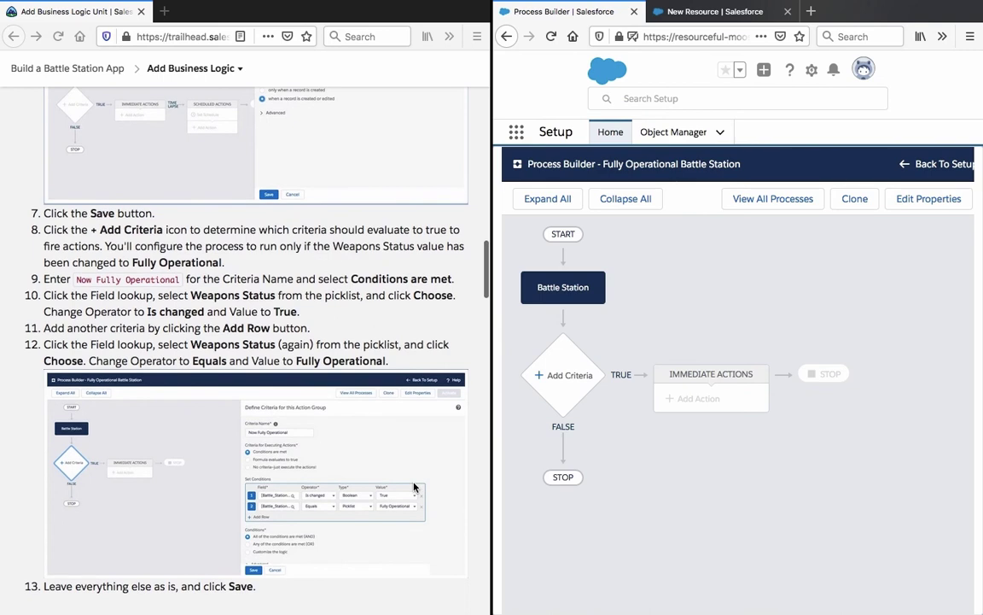
click(562, 395)
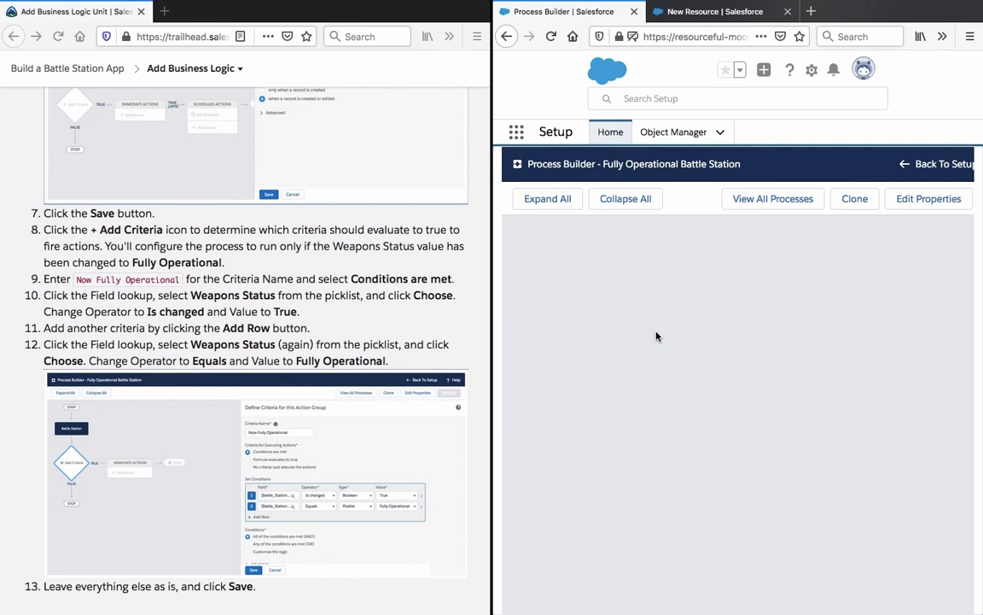
scroll(657, 337, right, 2)
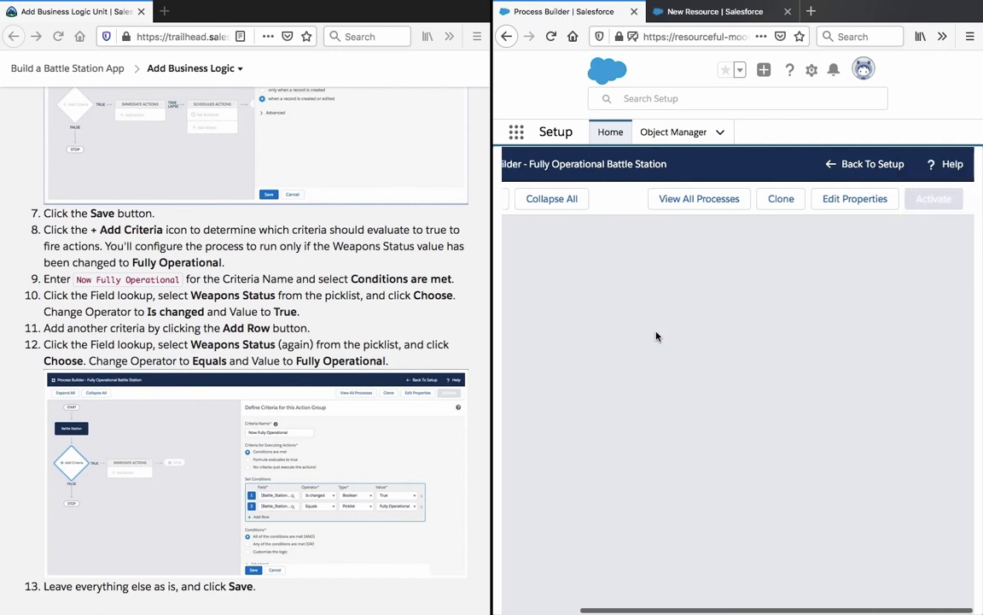
drag(492, 336, 463, 336)
scroll(510, 348, left, 1)
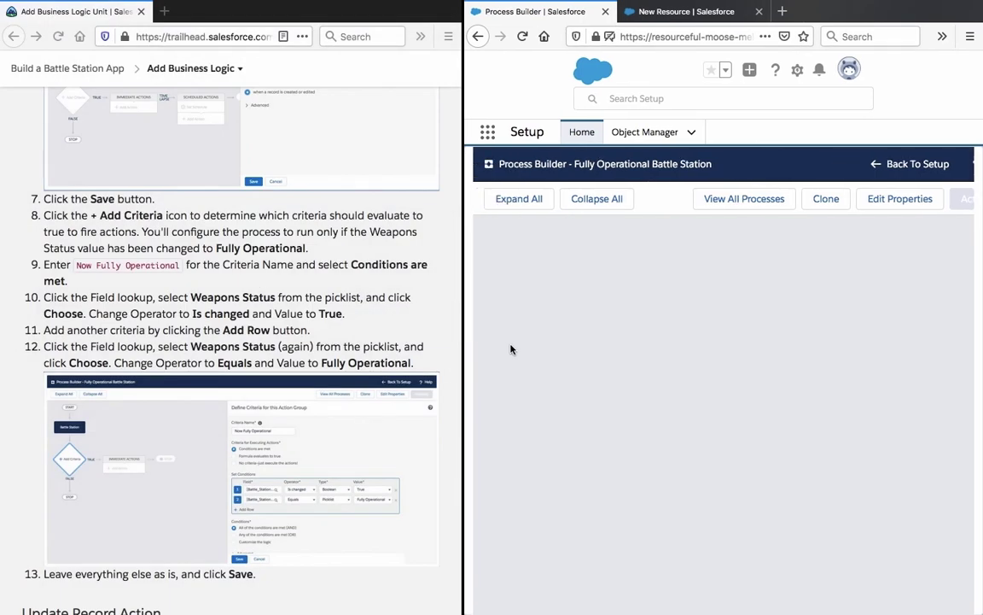
Copy "Now Fully Operational" from the instructions, widen the Salesforce window further and paste it as the criteria name
click(176, 266)
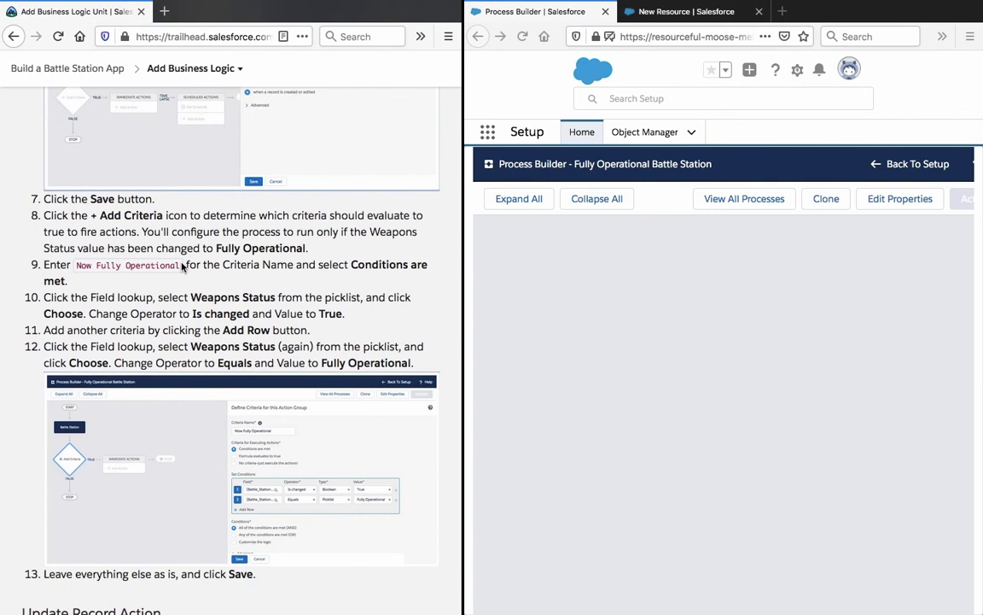
drag(181, 267, 78, 265)
right_click(77, 264)
click(94, 270)
click(235, 256)
drag(78, 265, 292, 266)
click(293, 265)
click(544, 326)
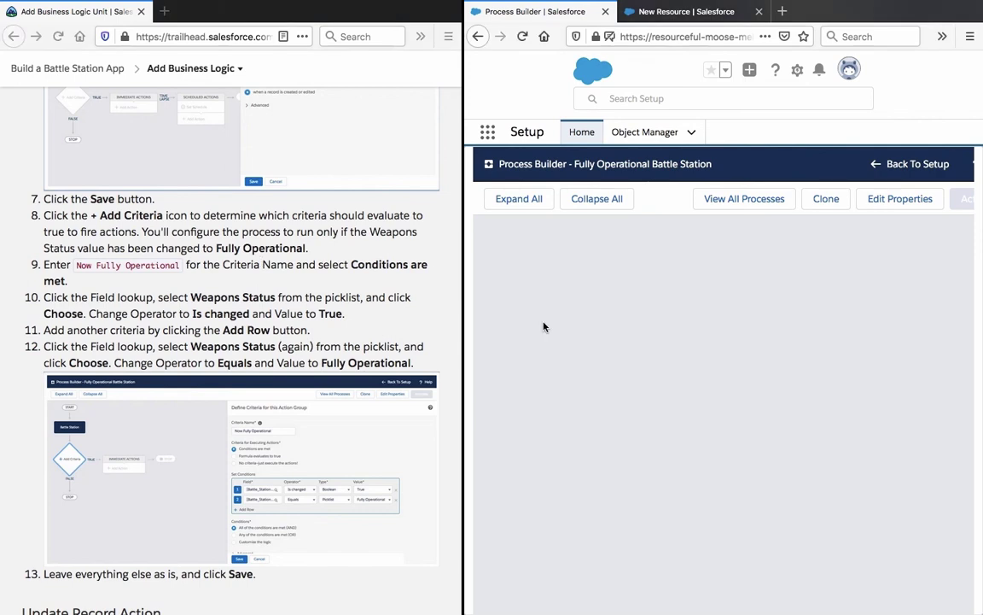
drag(460, 312, 362, 313)
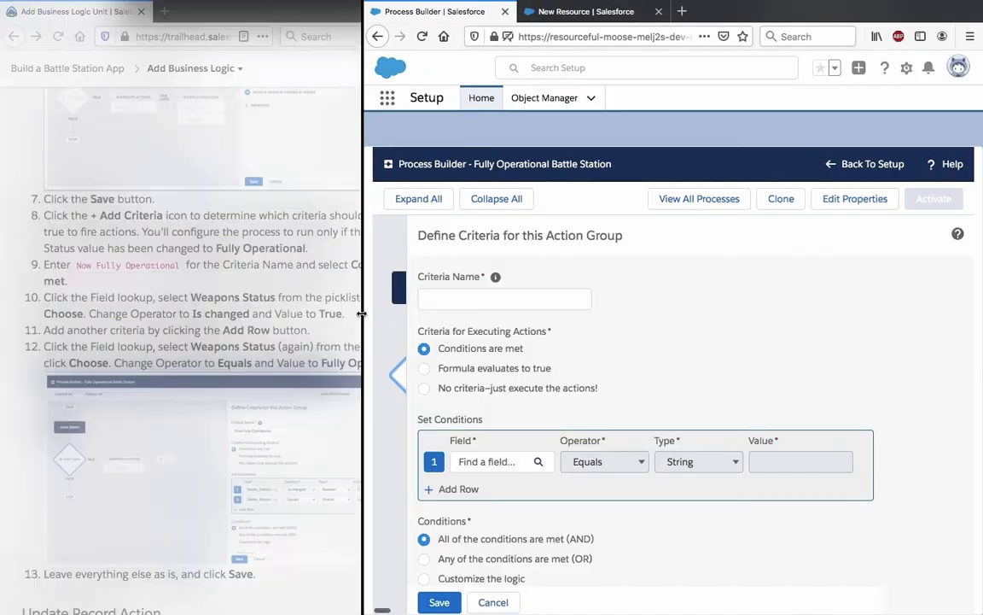
click(514, 269)
key(ctrl+v)
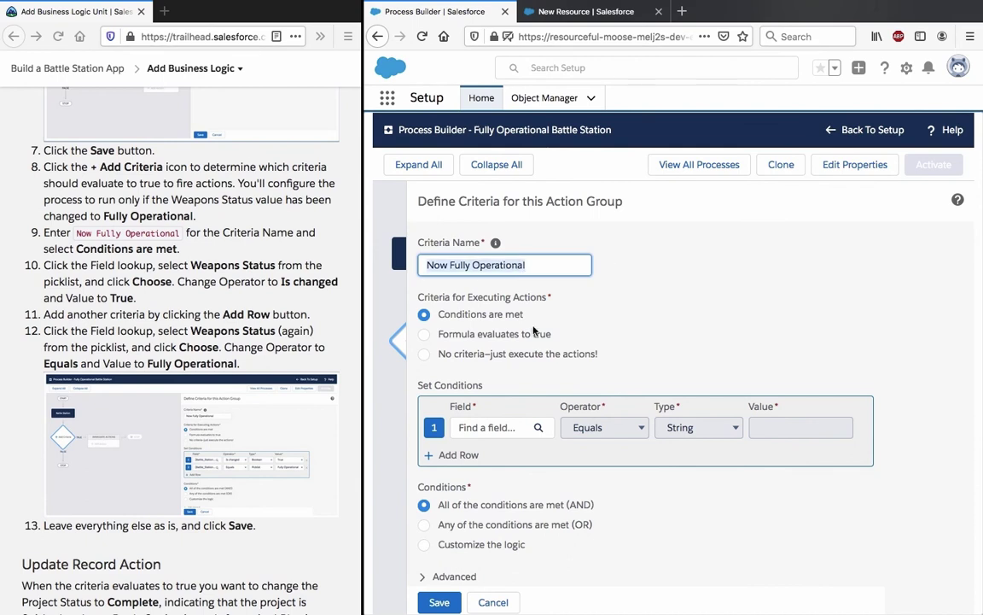
Choose the Battle Station's Weapons Status as the field of the first condition
click(497, 439)
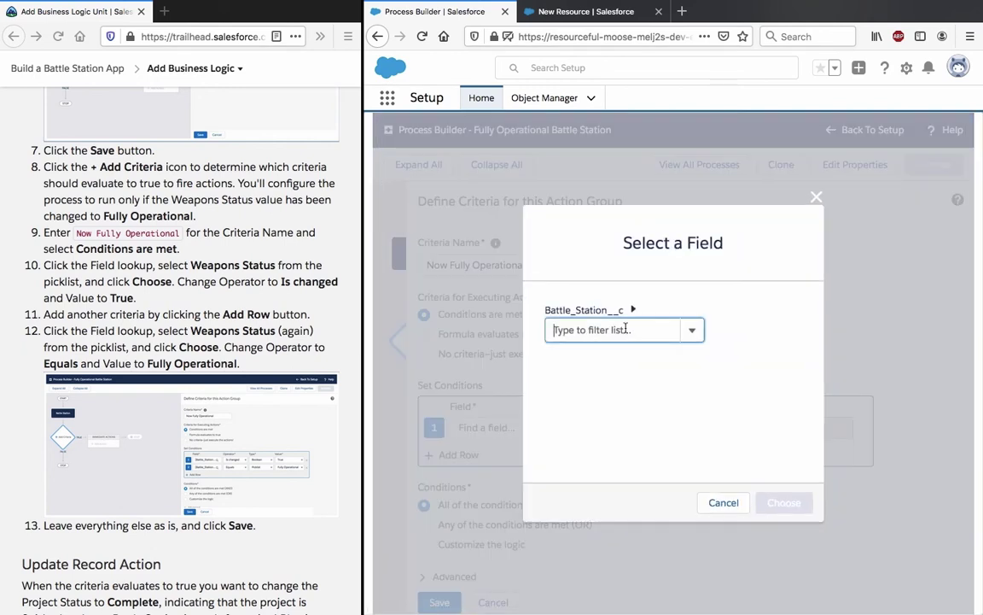
click(698, 333)
scroll(643, 401, down, 5)
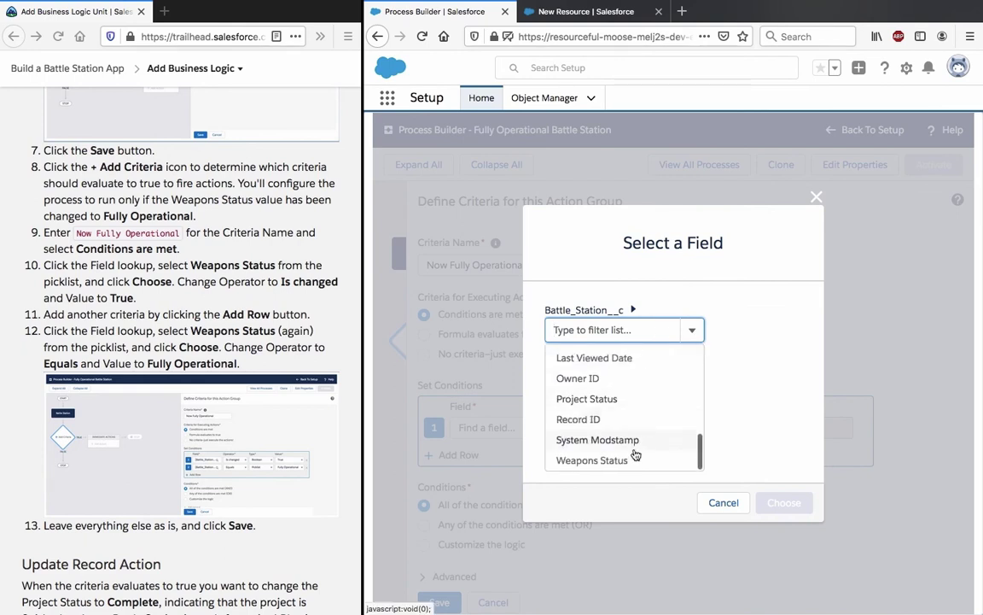
click(598, 460)
click(782, 500)
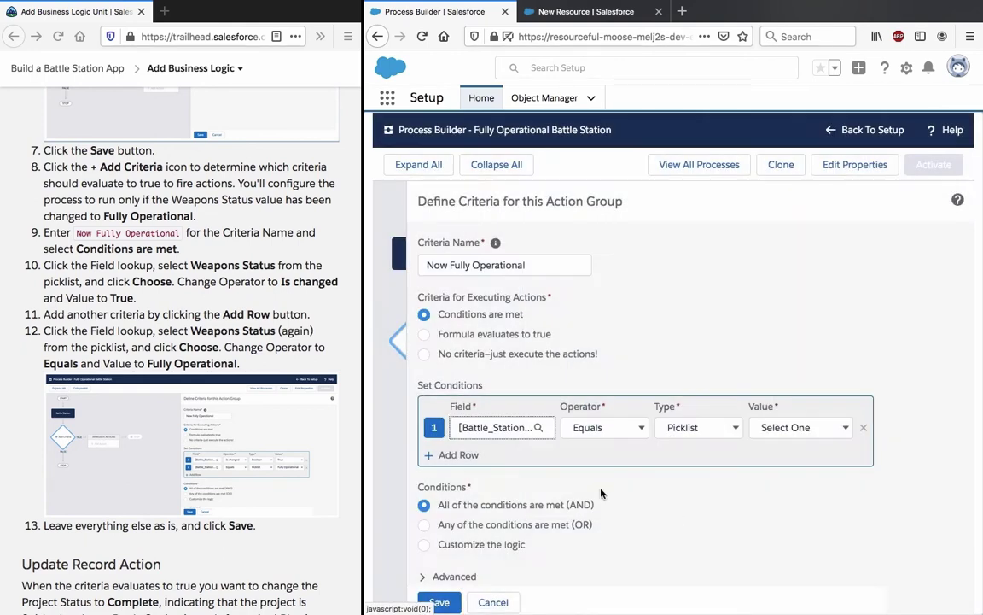
Set the first condition's operator to "Is changed" and its value to True
click(605, 429)
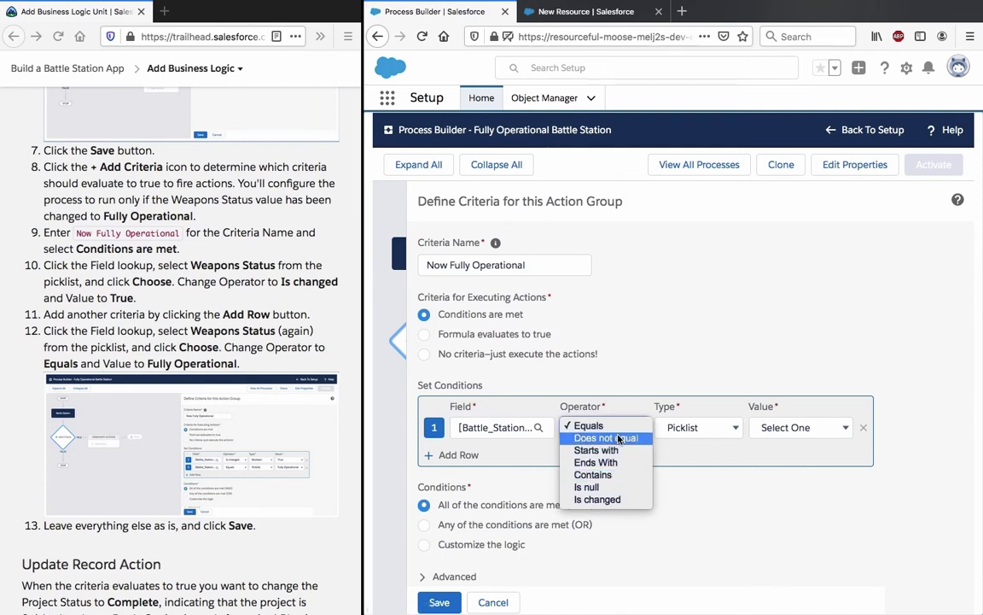
click(683, 472)
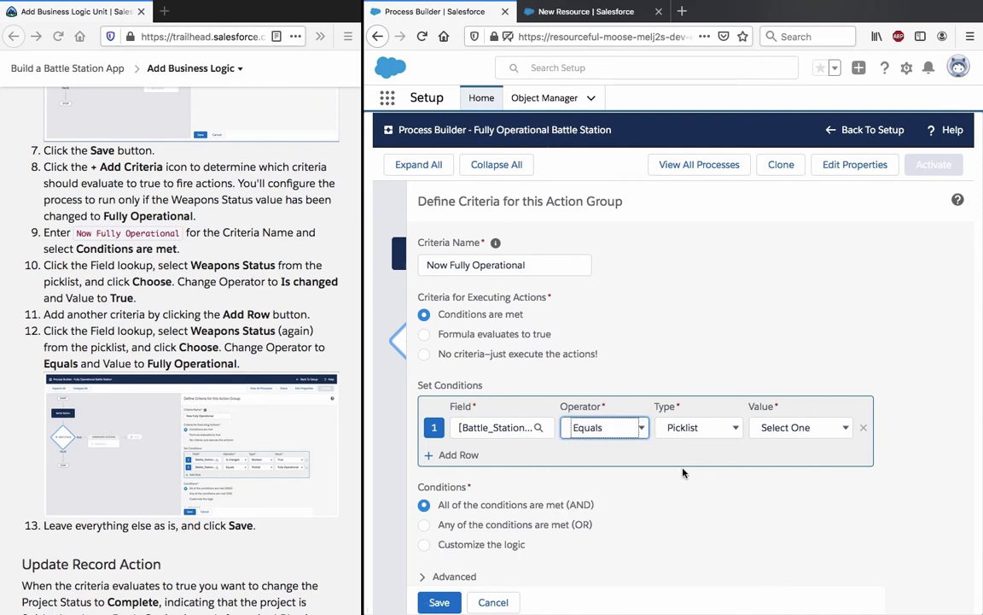
click(598, 424)
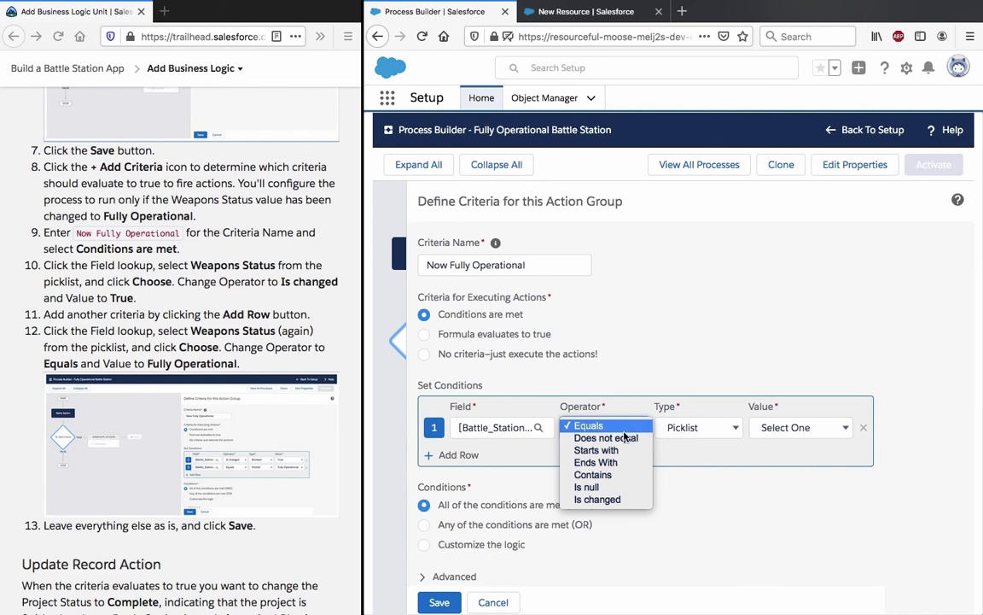
click(616, 502)
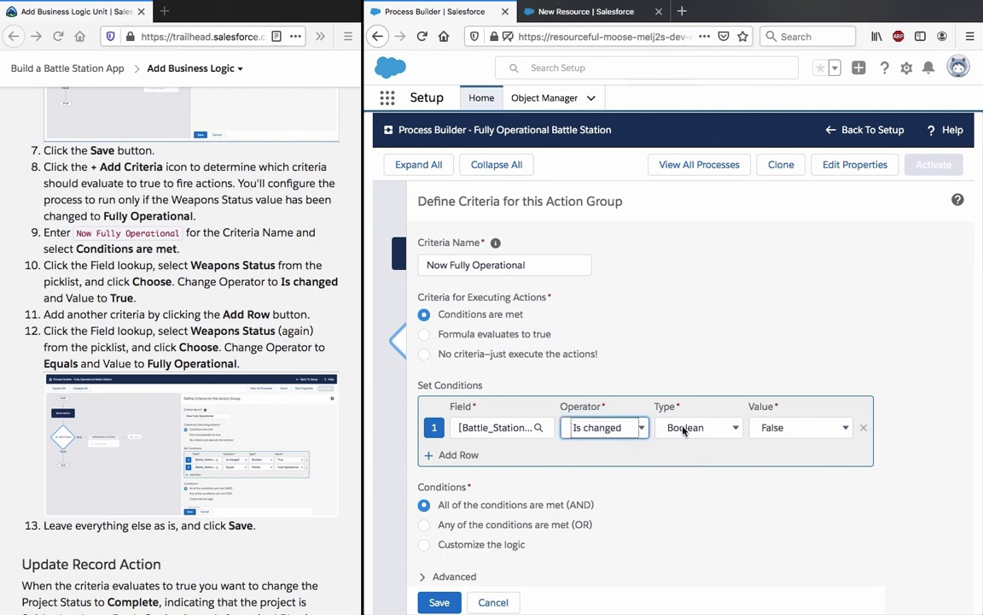
click(798, 426)
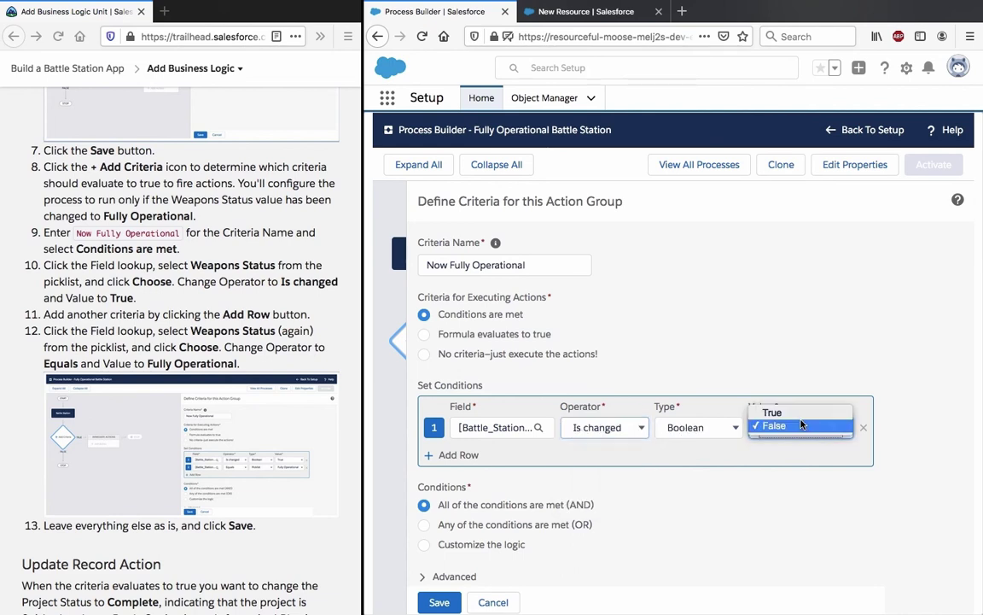
click(797, 413)
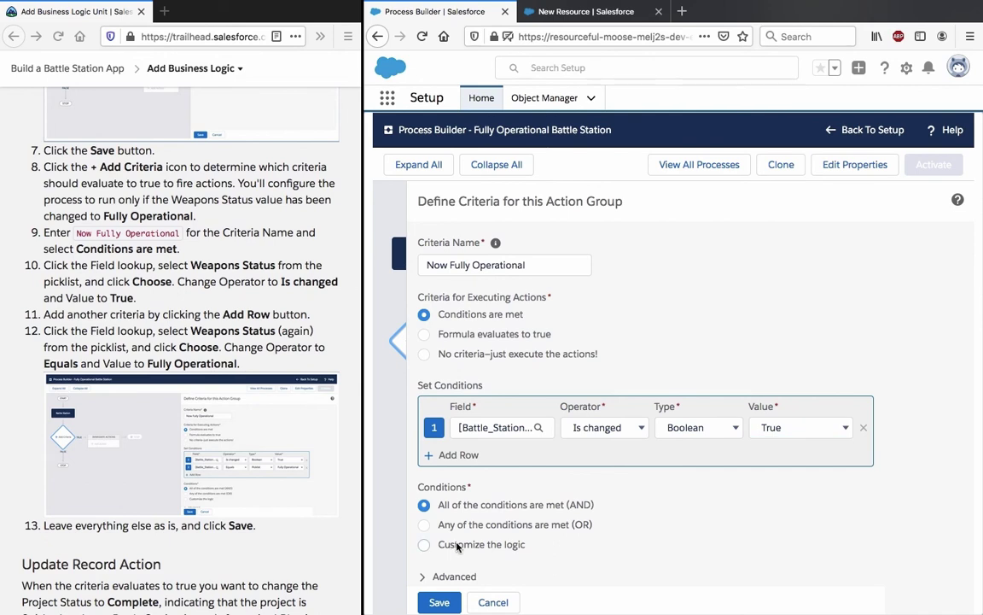
Add a second condition row and choose Weapons Status as its field
click(457, 455)
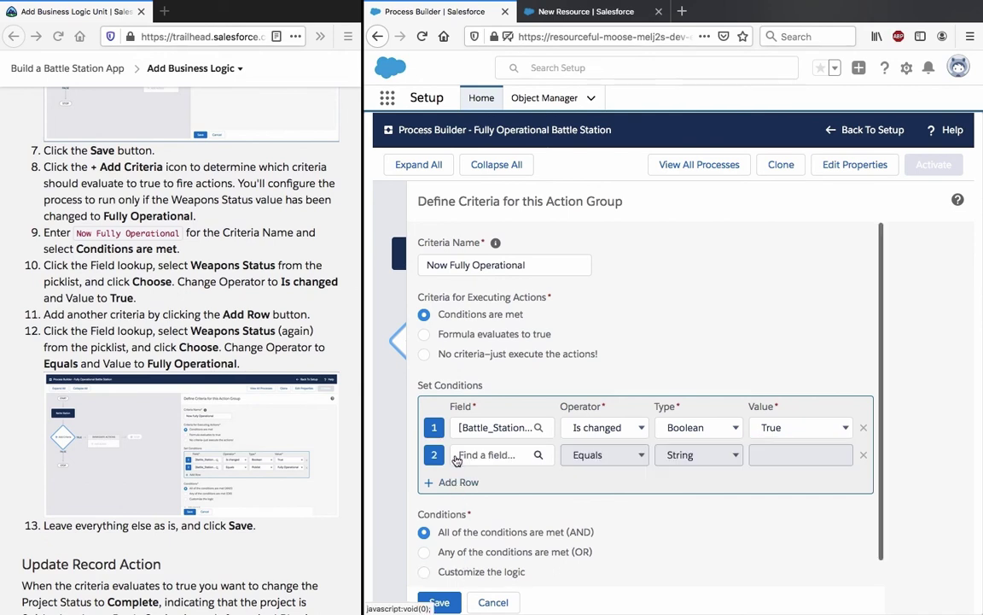
click(507, 454)
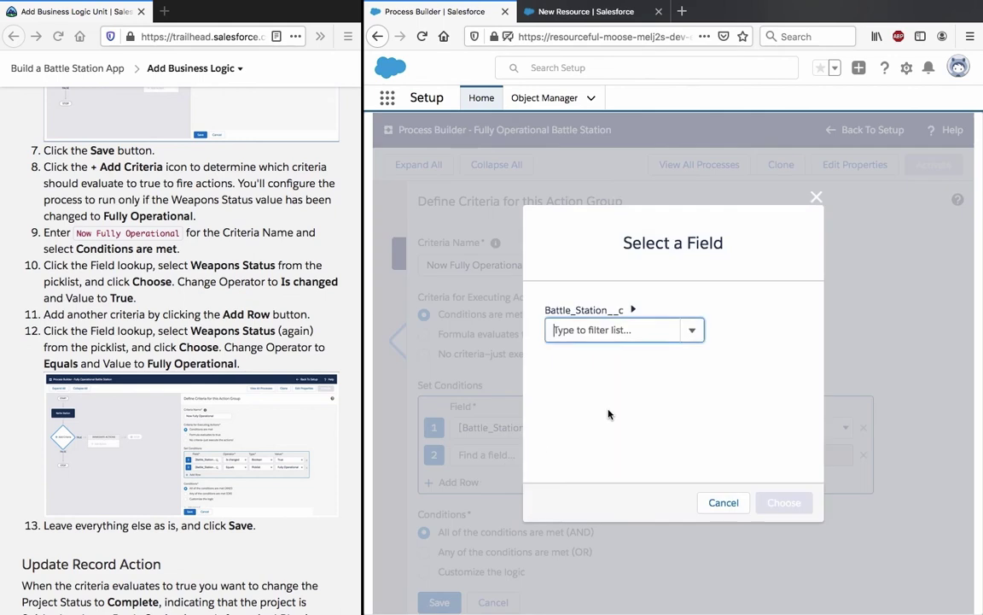
click(690, 332)
click(691, 333)
click(690, 333)
click(661, 463)
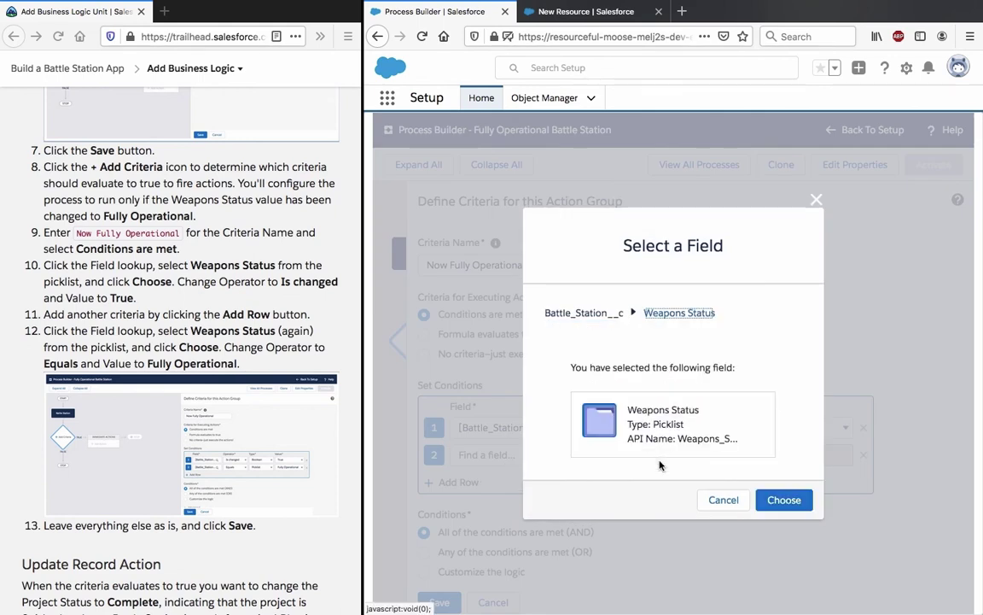
click(783, 499)
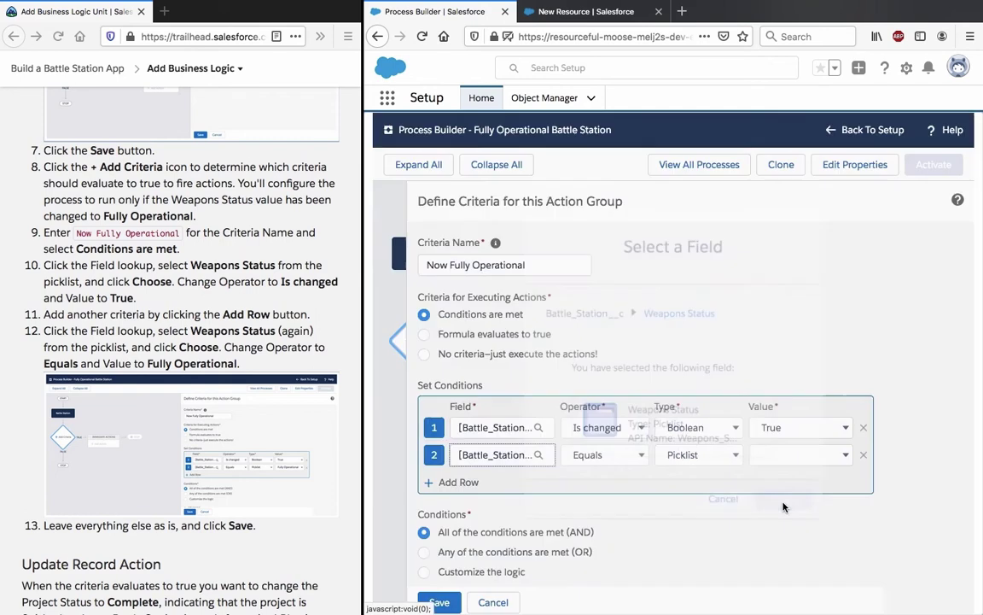
Set the second condition to operator Equals, type Picklist and value Fully Operational
click(633, 458)
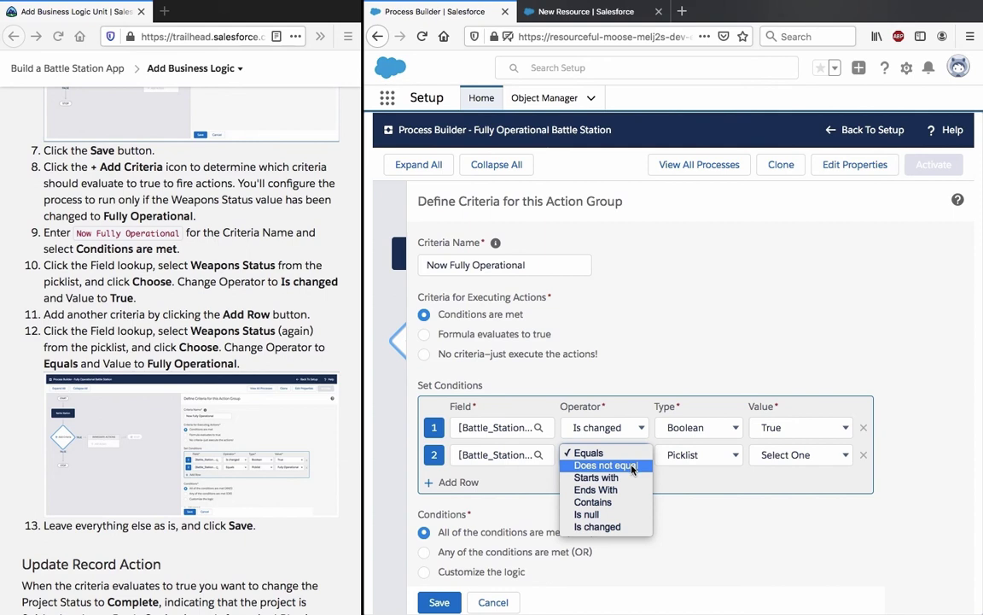
click(590, 453)
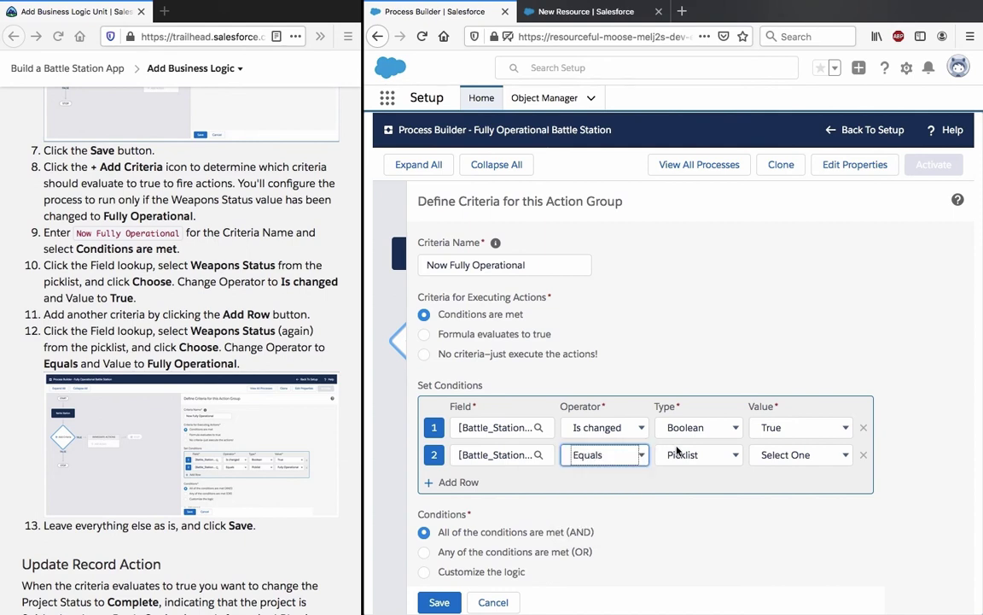
click(677, 452)
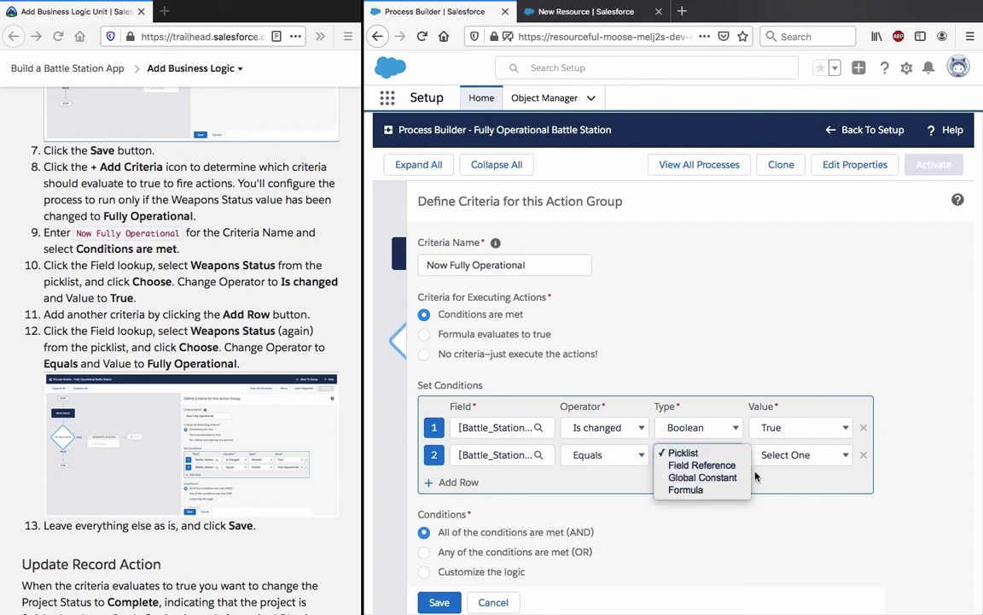
click(683, 453)
click(776, 453)
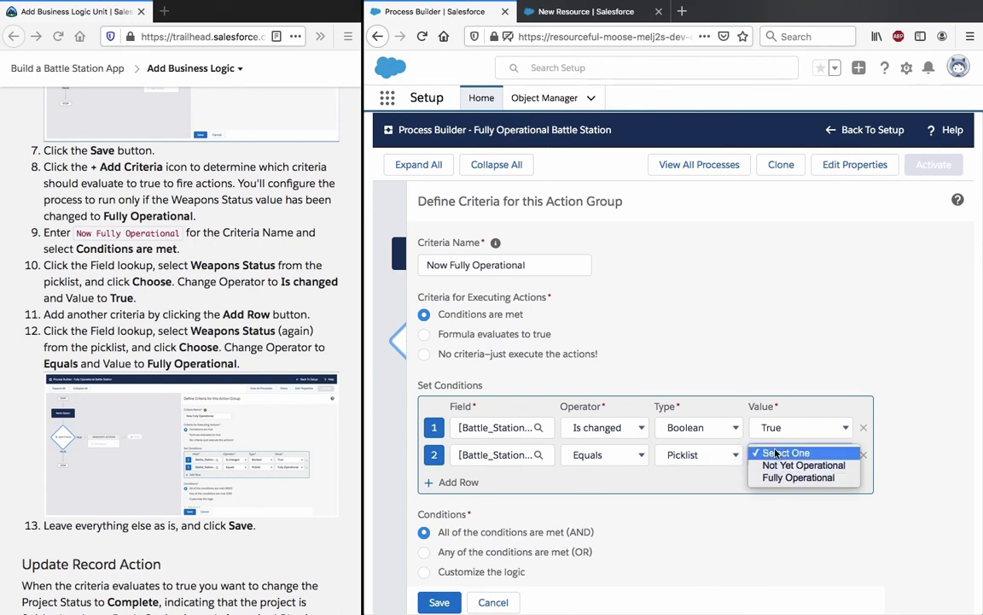
click(785, 477)
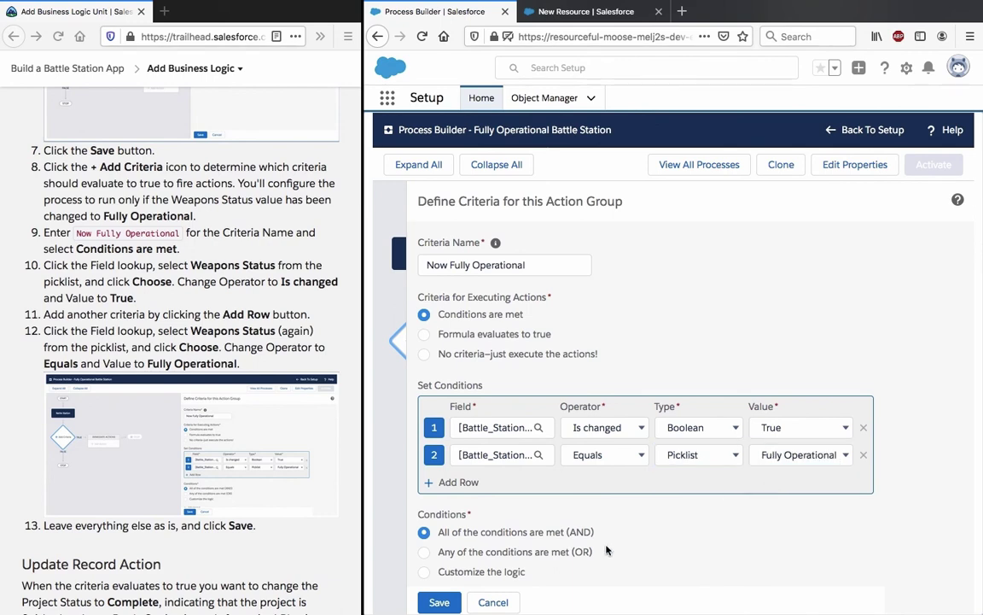
Review the Process Builder instructions against the criteria settings and save the criteria
scroll(285, 485, down, 1)
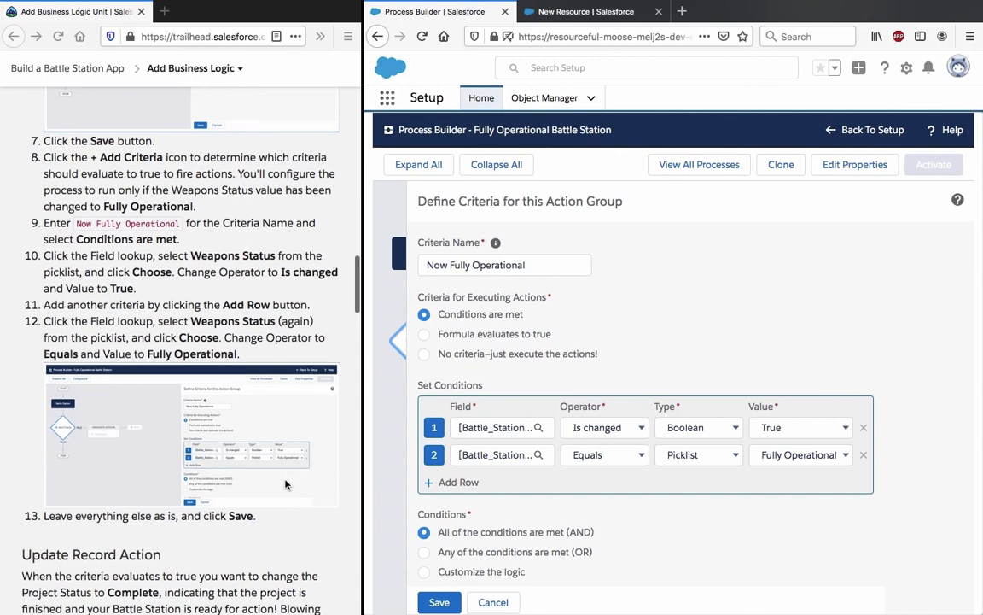
scroll(285, 484, down, 2)
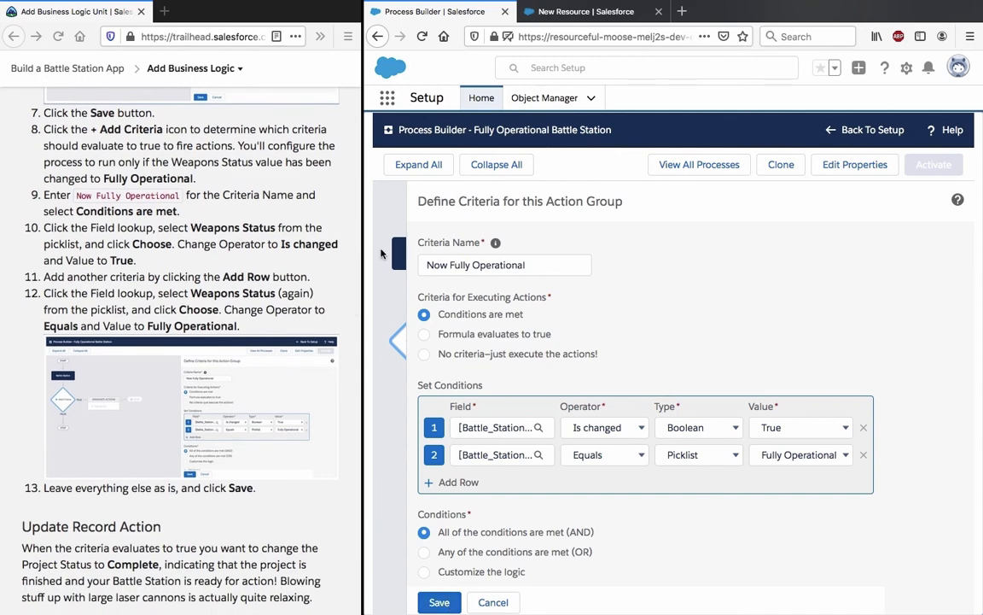
scroll(252, 265, up, 10)
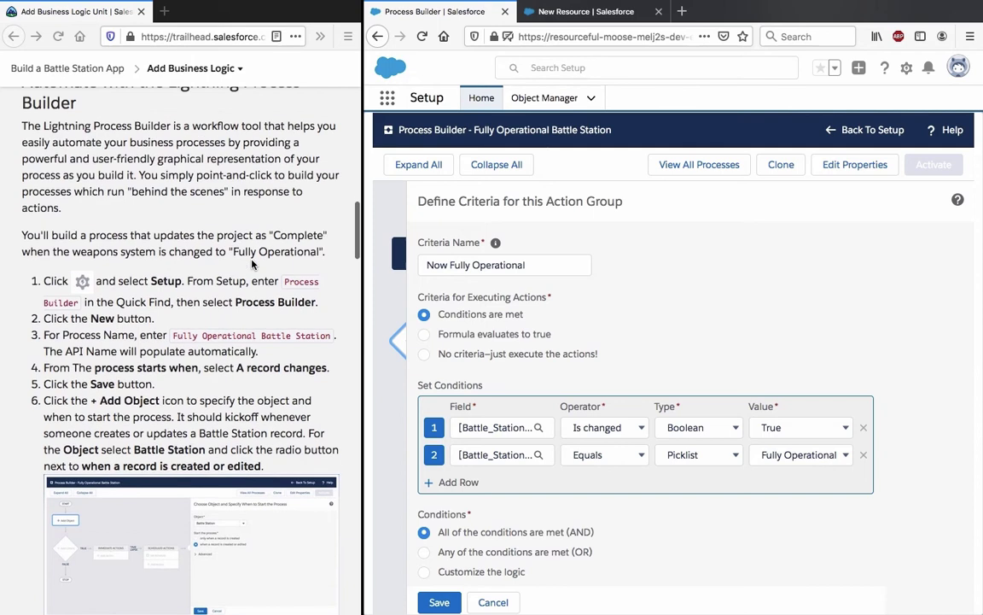
scroll(252, 265, down, 4)
scroll(252, 265, down, 1)
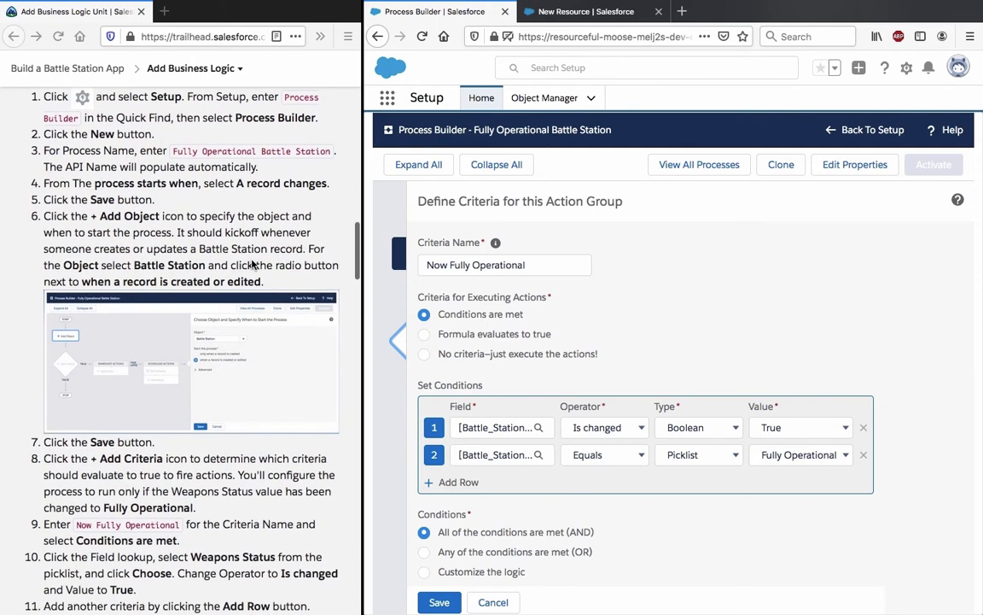
scroll(252, 265, down, 3)
scroll(252, 265, down, 1)
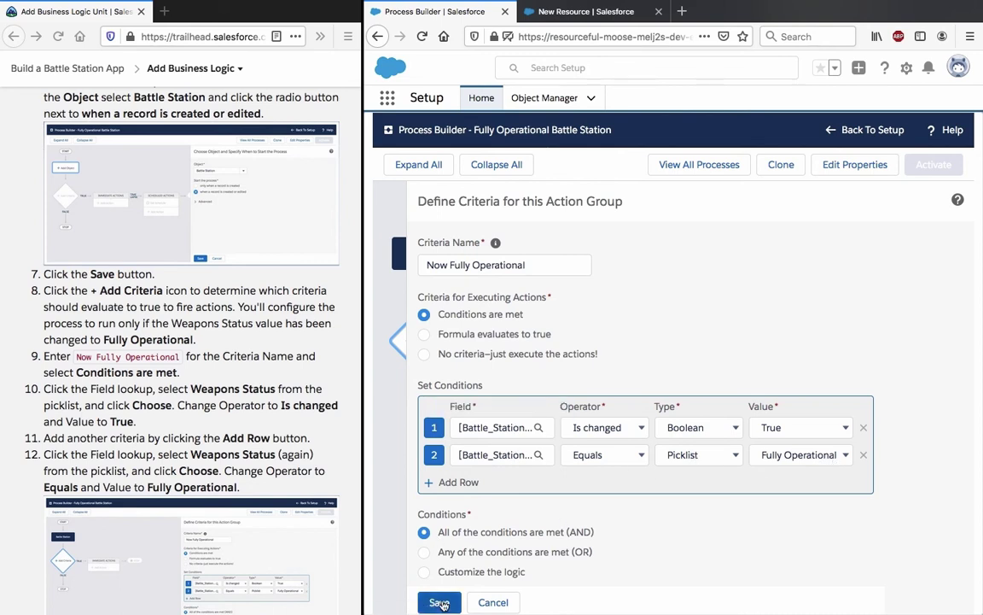
scroll(257, 434, down, 5)
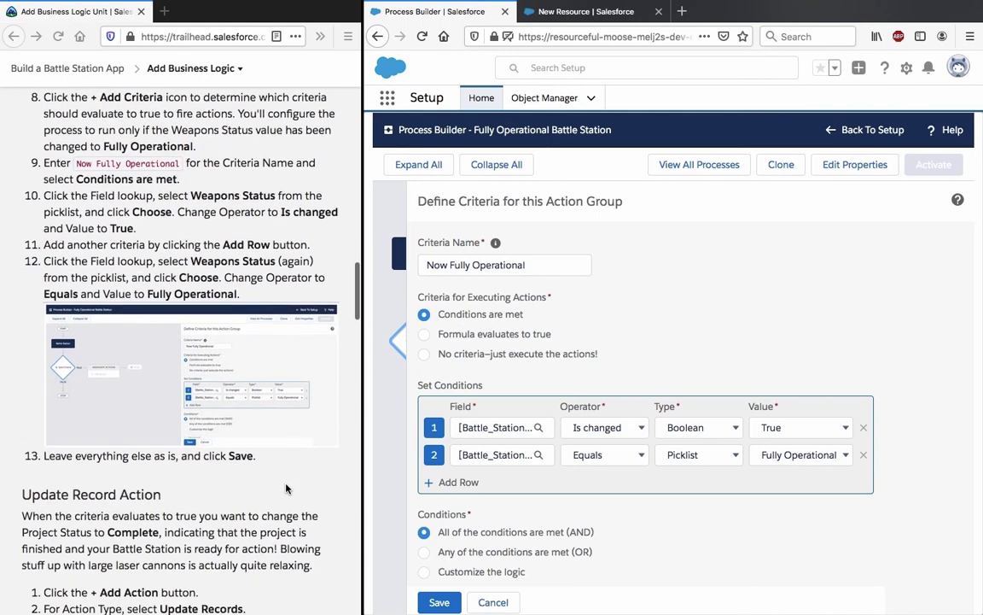
click(435, 602)
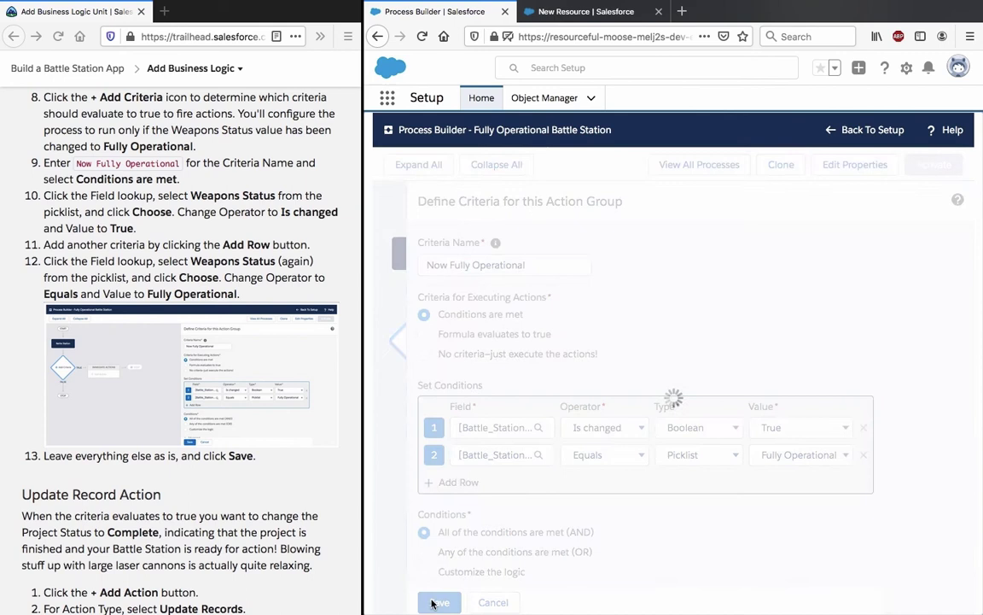
Add an immediate action to the Now Fully Operational criteria with the action type Update Records
click(564, 369)
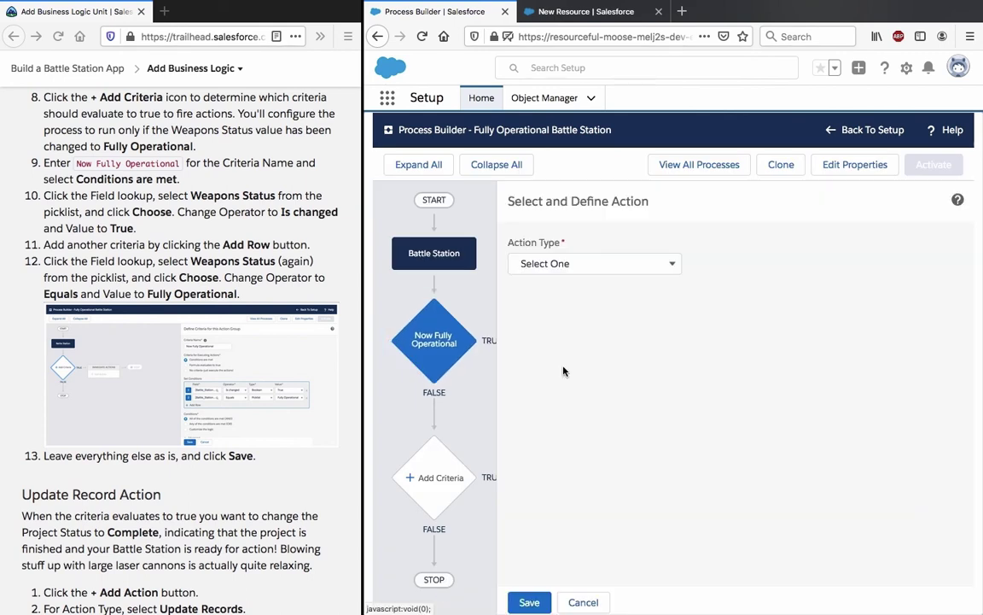
scroll(258, 380, down, 5)
scroll(287, 428, down, 2)
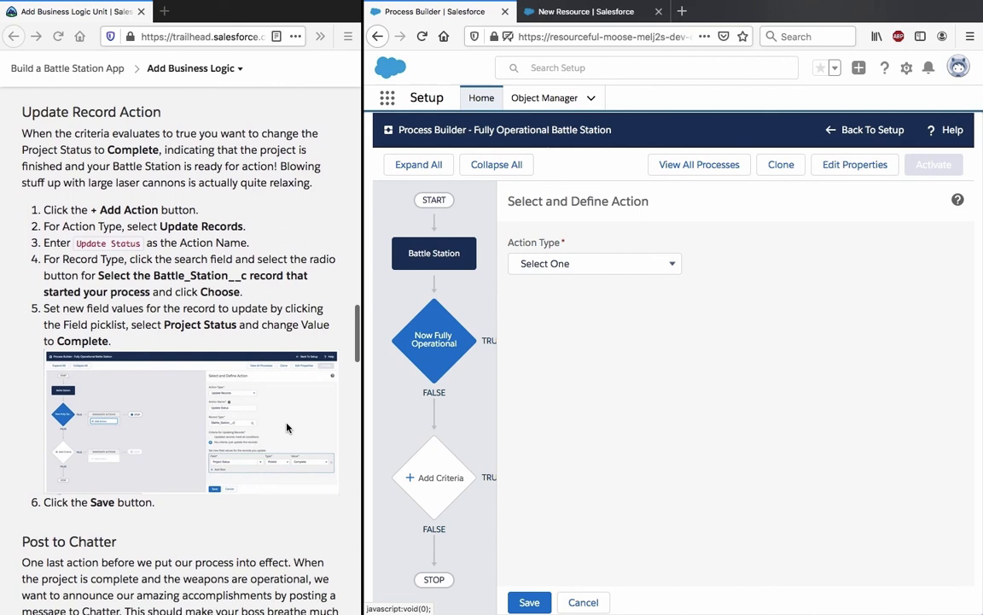
click(580, 263)
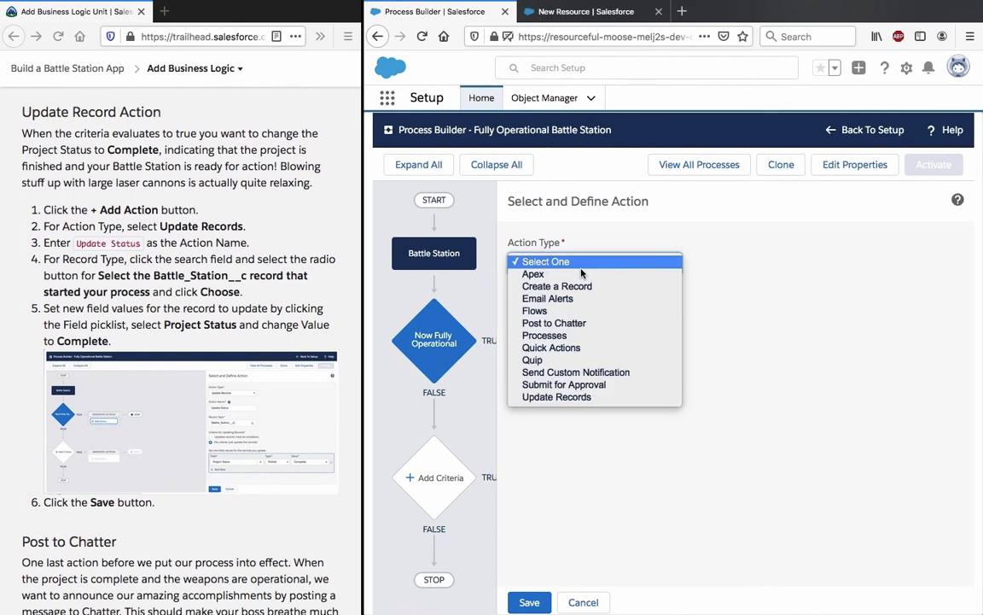
click(598, 397)
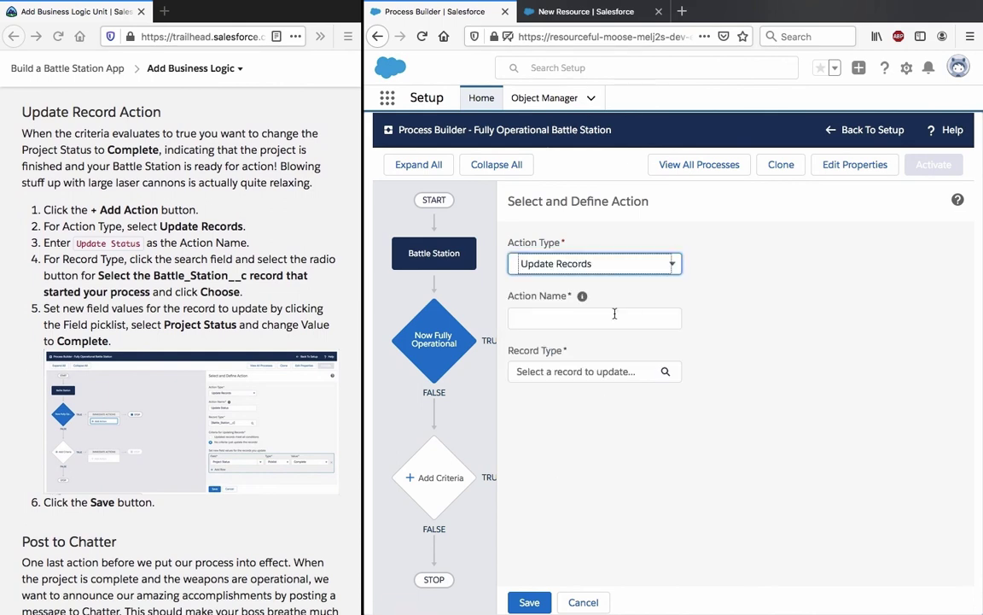
Name the update action Update Status, copying the name from the Trailhead instructions
click(128, 243)
drag(83, 243, 138, 246)
key(super+c)
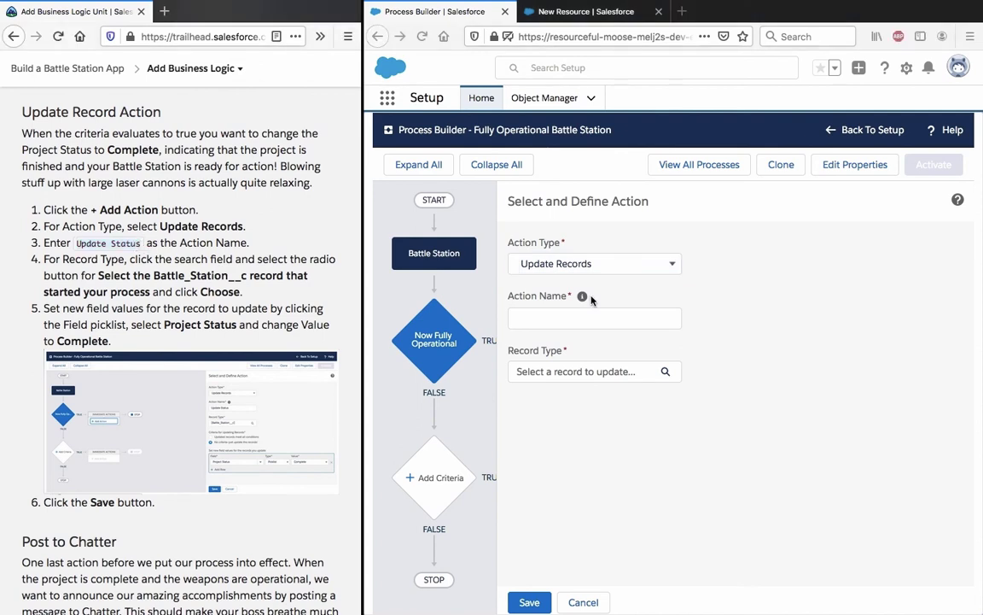
click(620, 318)
key(super+v)
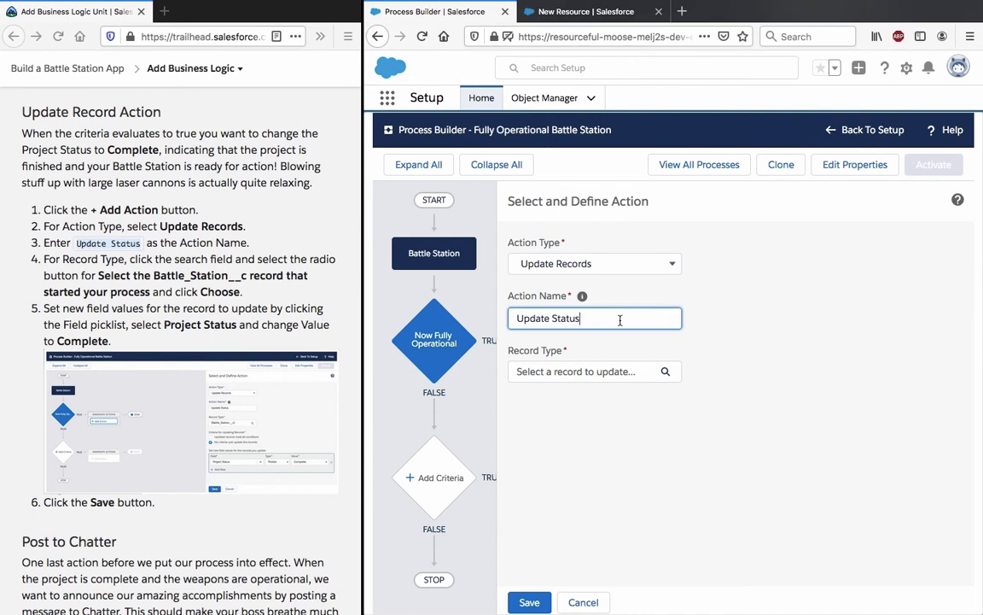
click(735, 314)
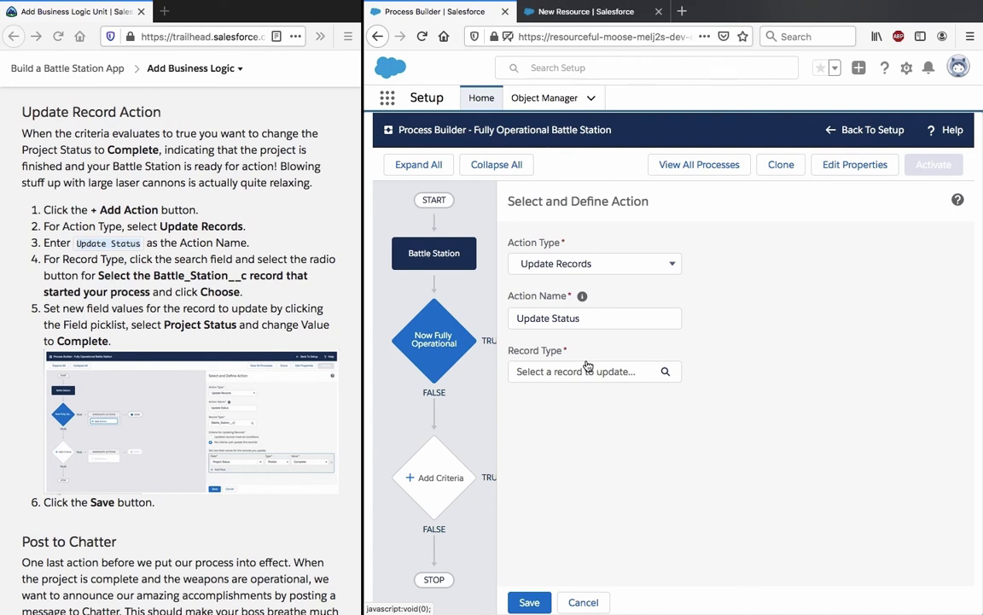
Set the action's record type to the Battle_Station__c record that started the process
click(588, 370)
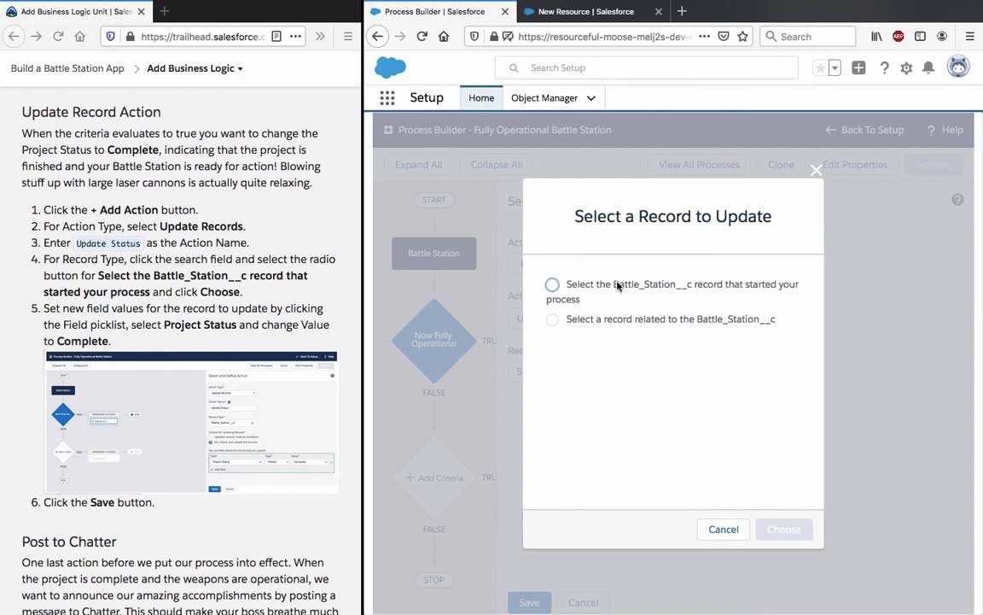
click(618, 286)
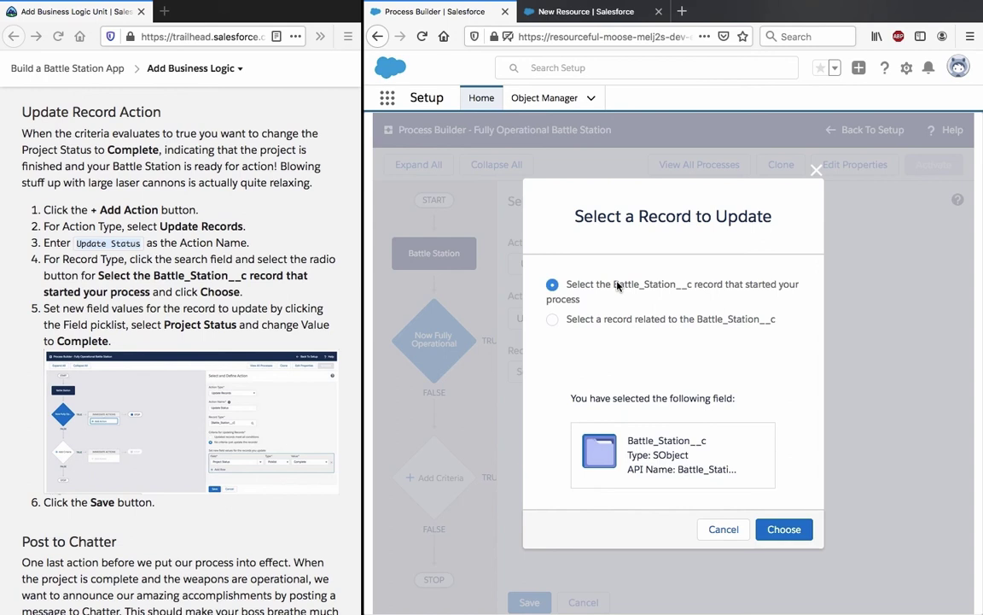
click(781, 529)
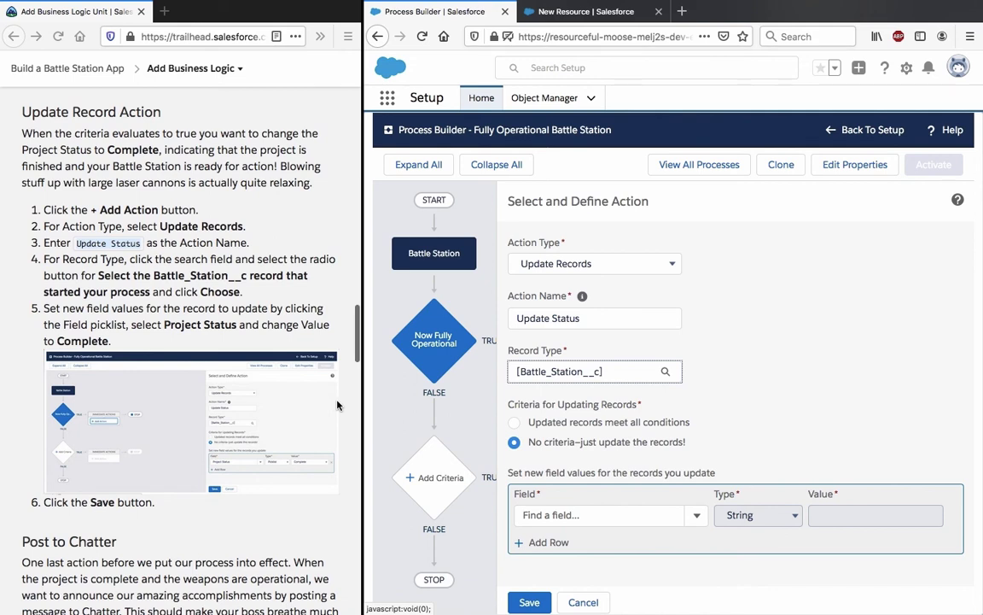
Set the Project Status field's new value to Complete for the updated record and save the Update Status action
scroll(337, 405, down, 2)
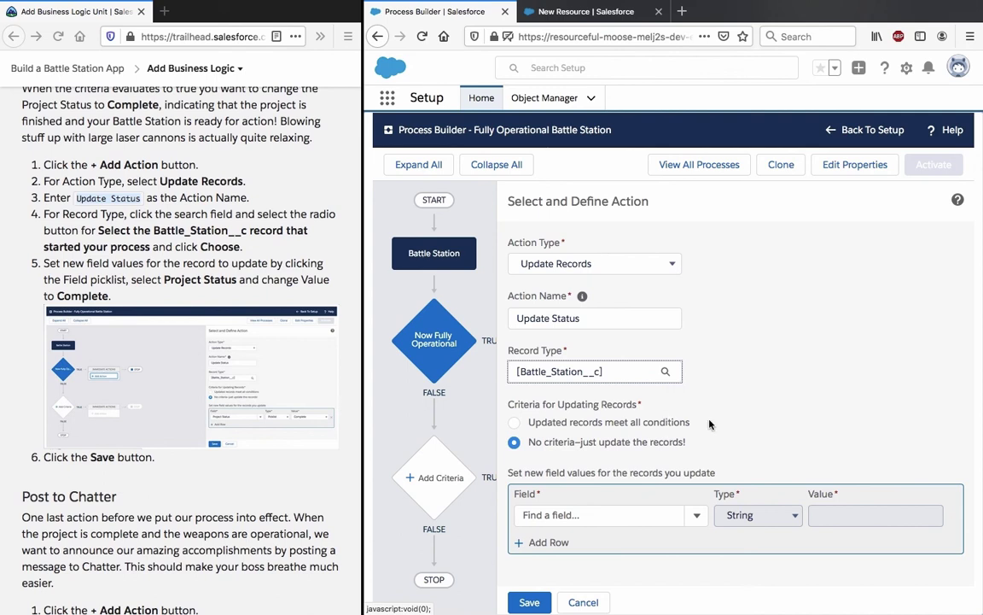
click(607, 516)
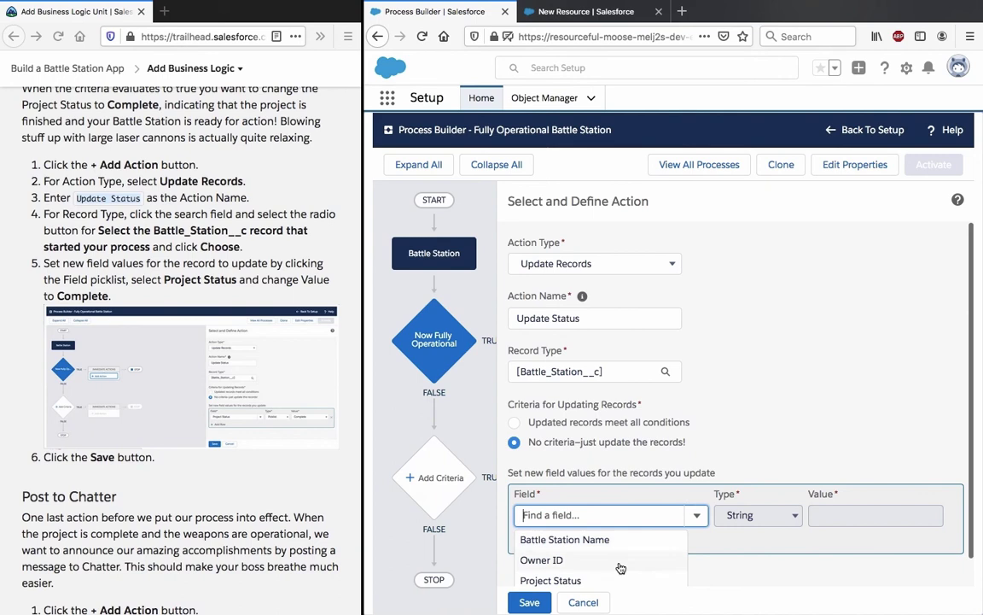
click(619, 580)
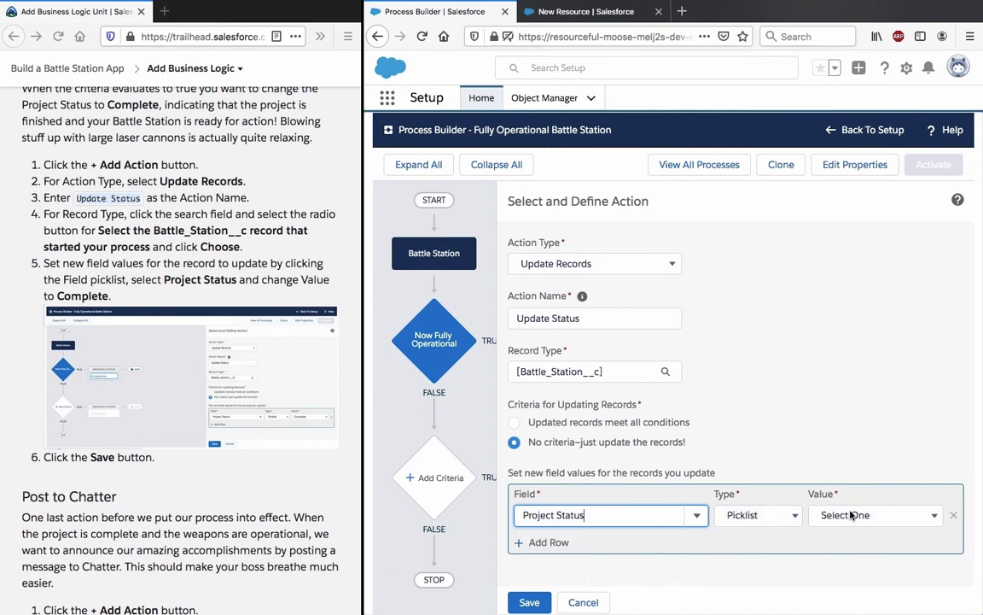
click(822, 516)
click(832, 562)
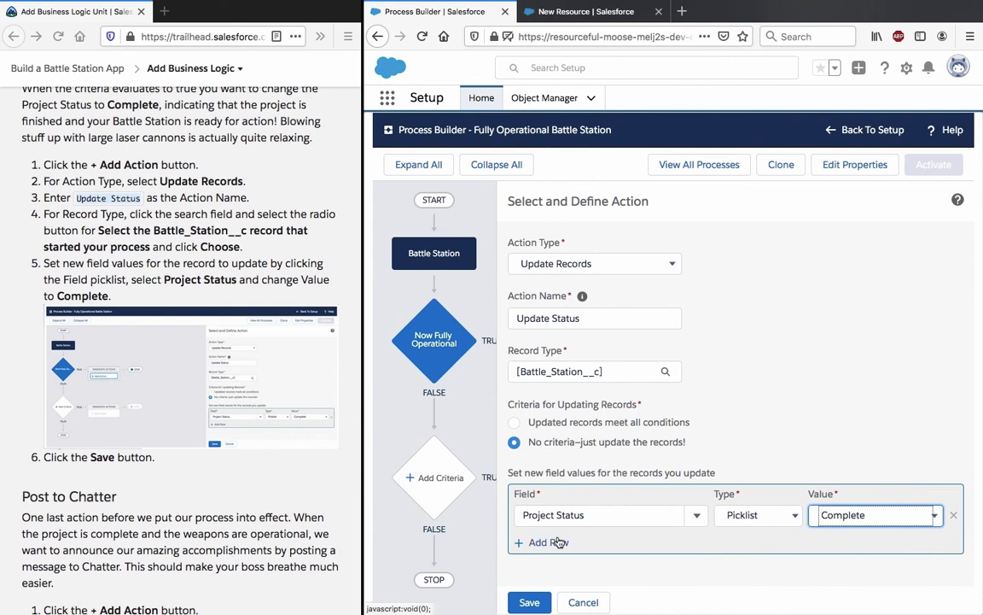
click(537, 603)
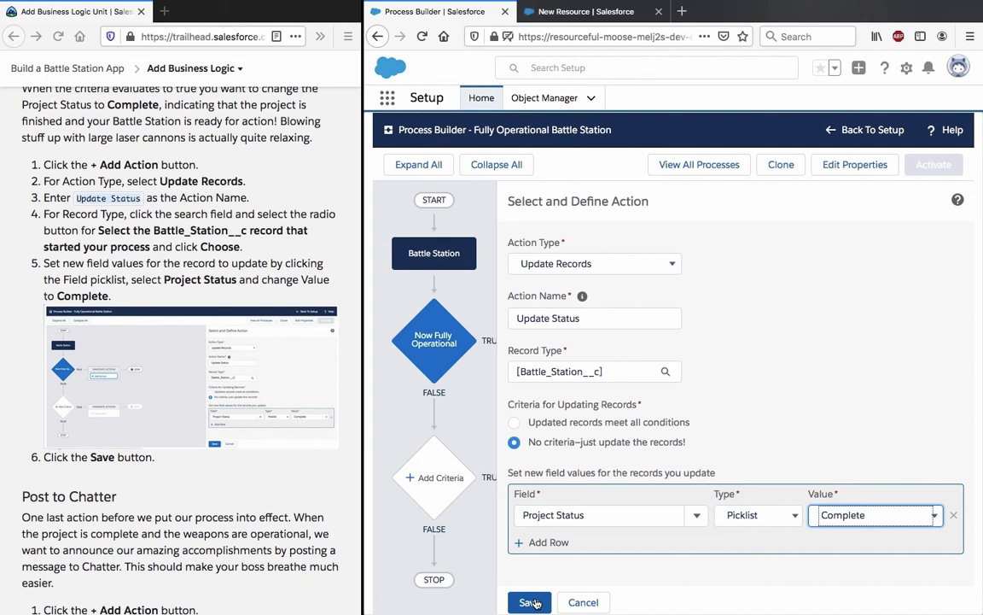
click(531, 603)
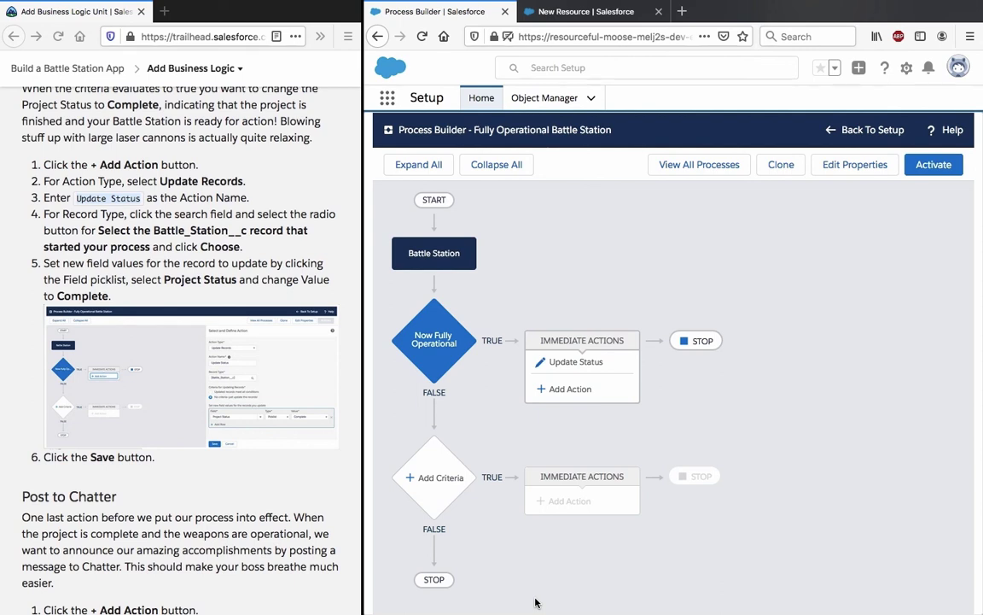
Following the Post to Chatter instructions, add a second immediate action under Now Fully Operational with type Post to Chatter
click(171, 338)
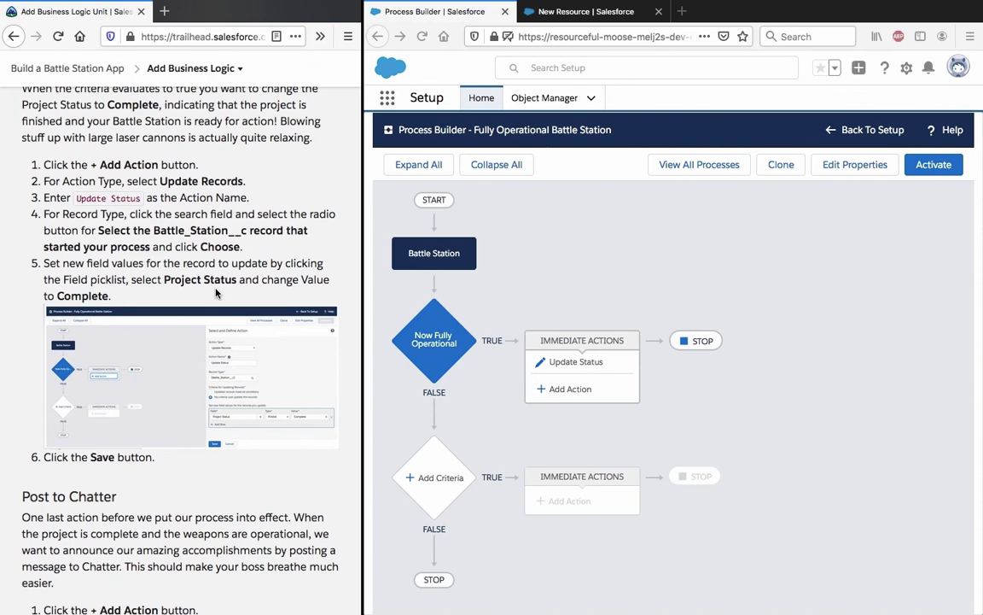
scroll(216, 292, up, 3)
scroll(216, 292, down, 6)
scroll(216, 293, down, 5)
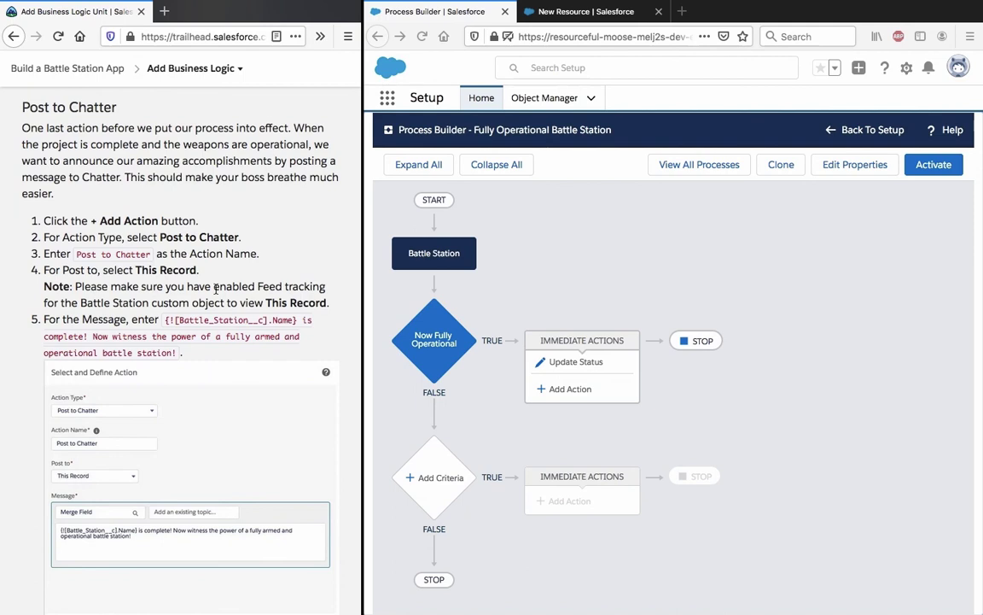
triple_click(143, 156)
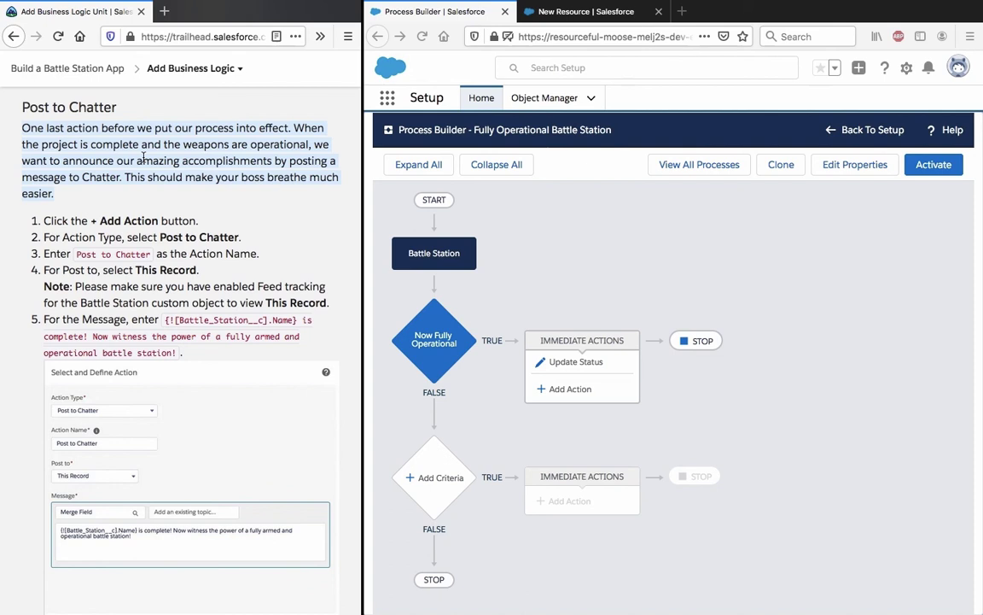
scroll(143, 162, down, 1)
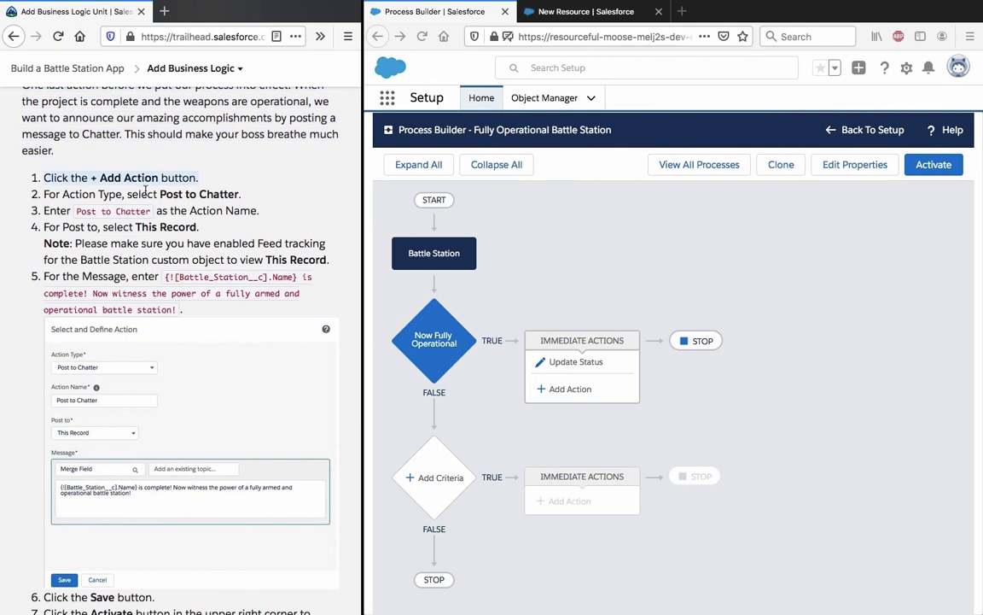
click(616, 233)
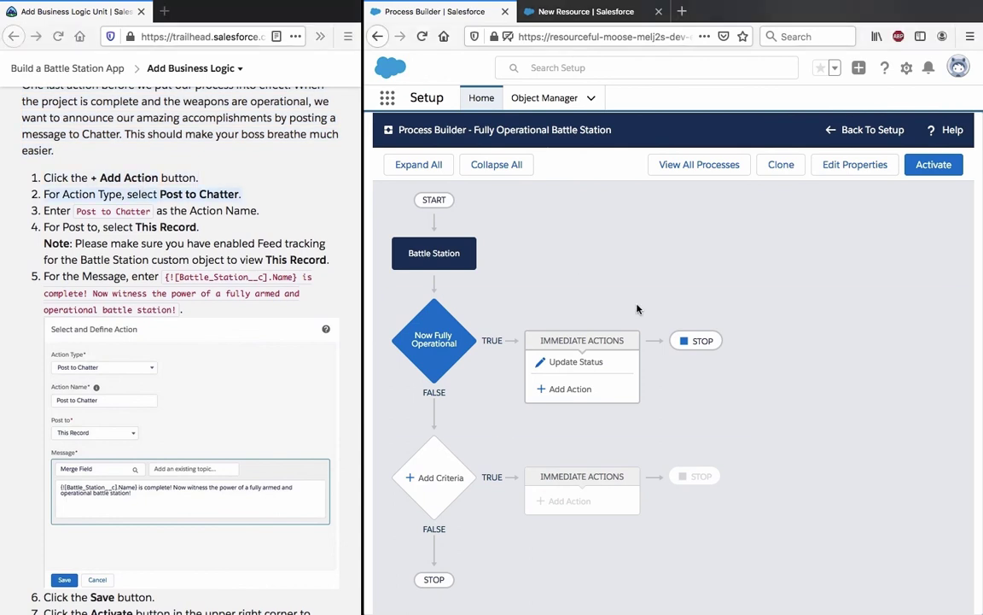
click(571, 391)
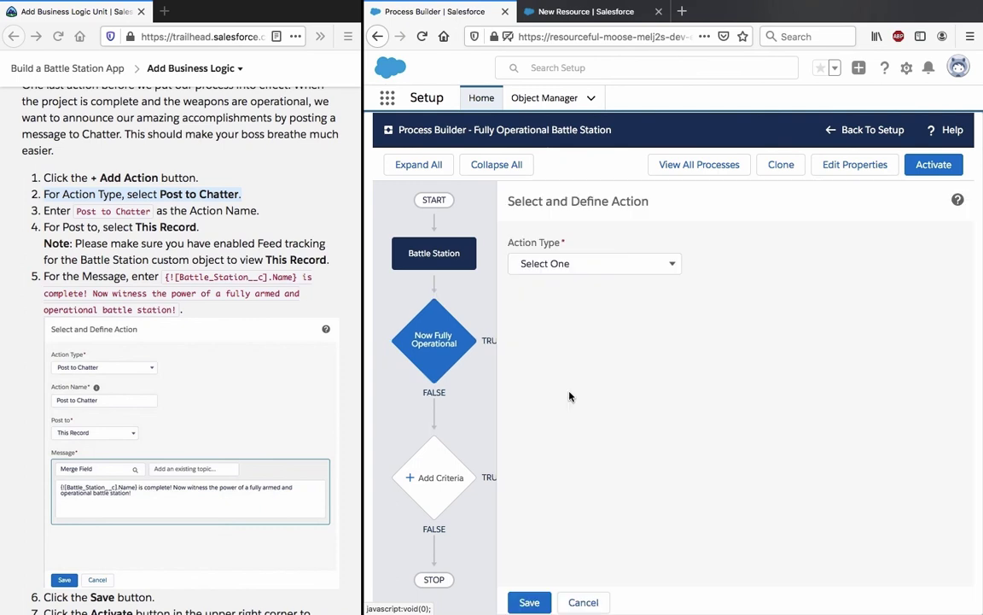
click(613, 266)
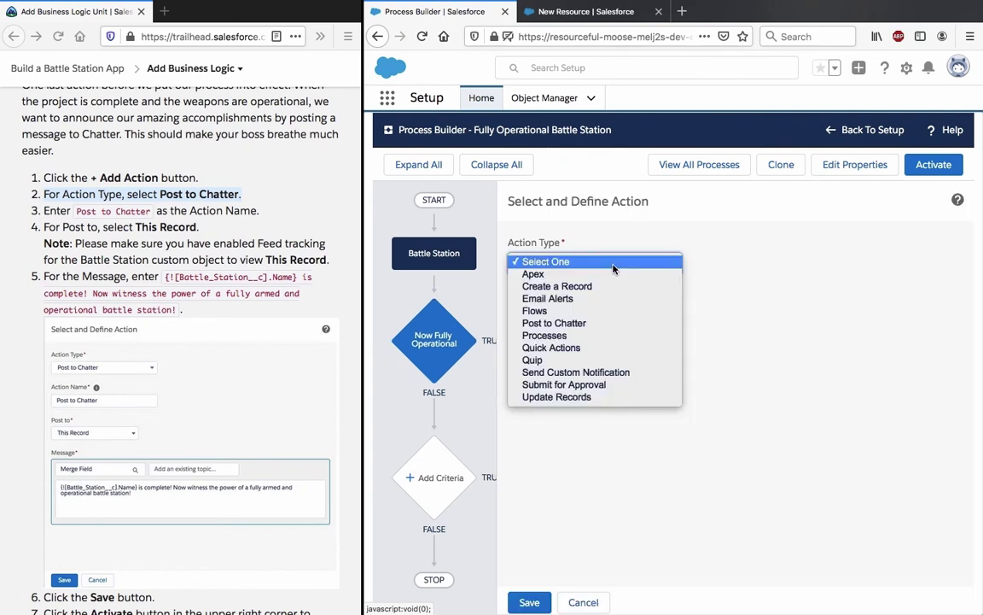
click(611, 325)
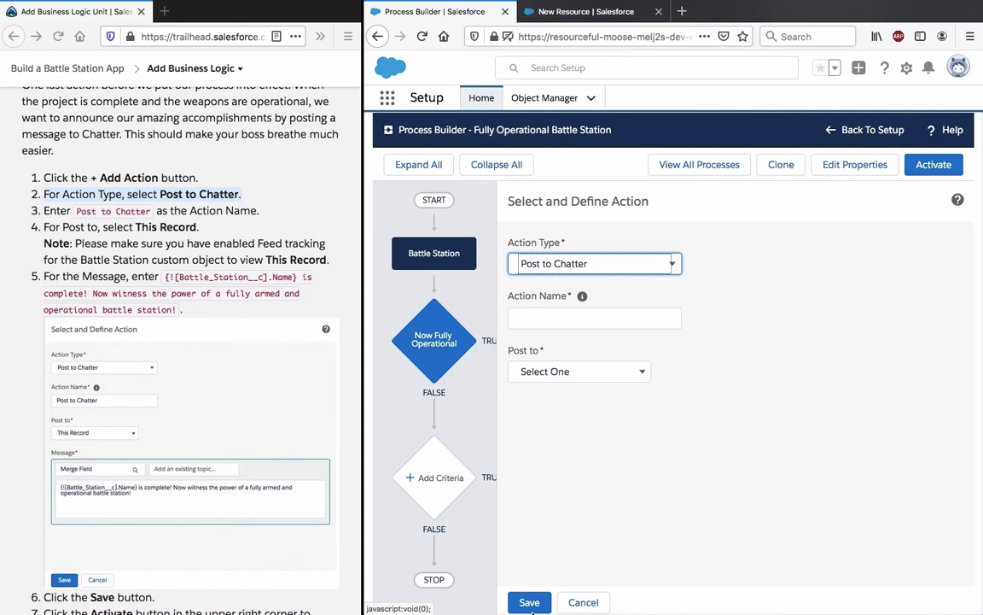
Name the new action Post to Chatter, copying the name from the Trailhead instructions
click(209, 262)
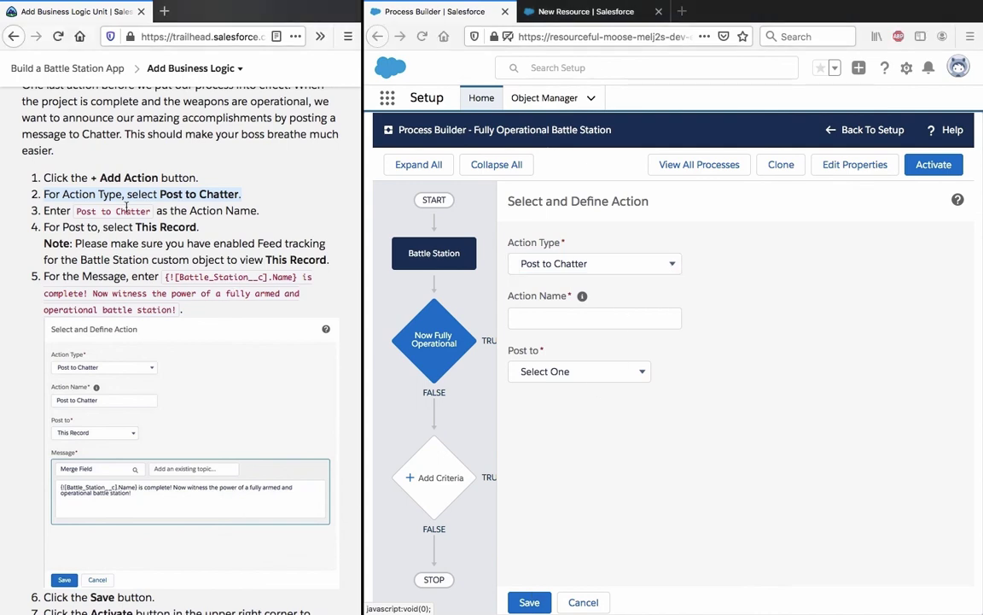
drag(150, 208, 77, 214)
key(ctrl+c)
click(592, 323)
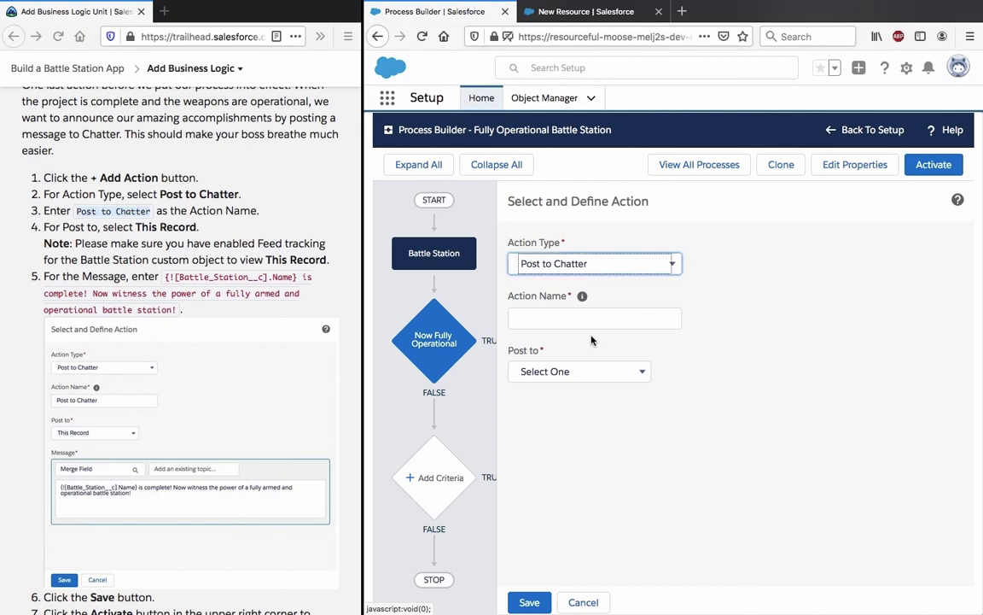
key(ctrl+v)
Set the Chatter action's post destination to Chatter Group
click(572, 384)
click(626, 373)
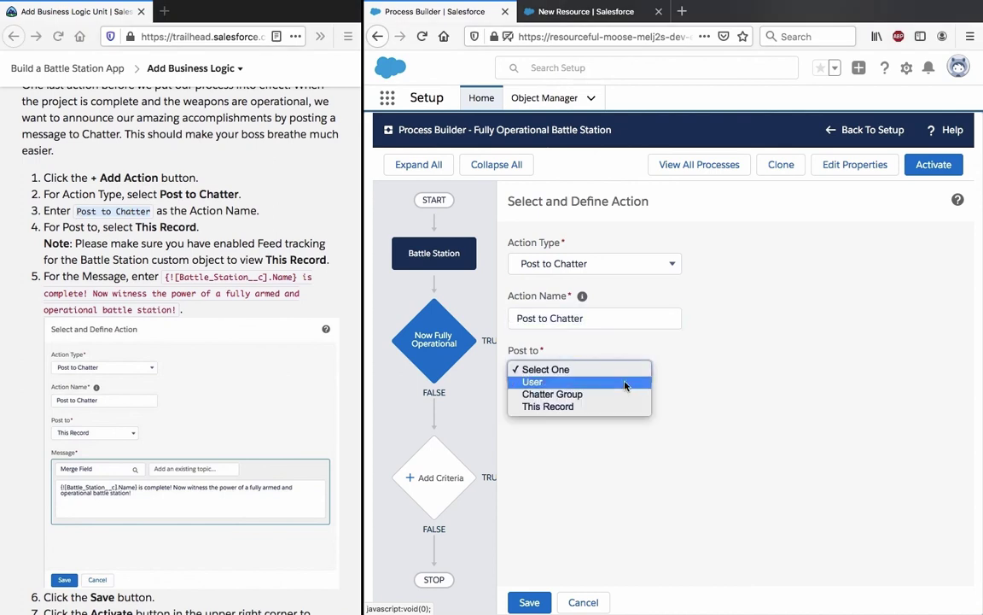
click(621, 397)
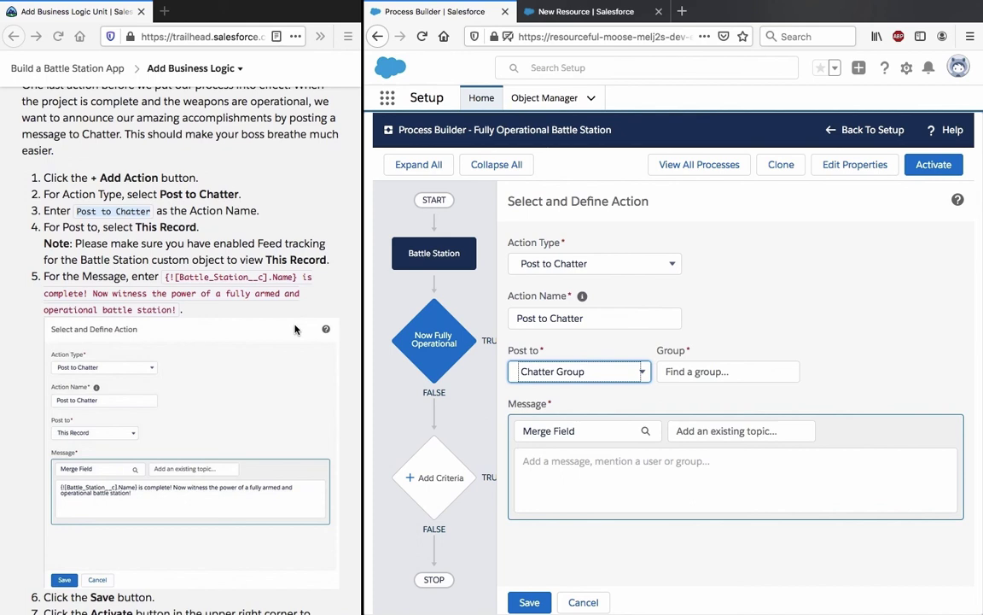
Copy the Chatter message text from step 5 of the Trailhead instructions for the action's message field
click(167, 277)
click(167, 276)
right_click(146, 271)
click(162, 280)
click(251, 280)
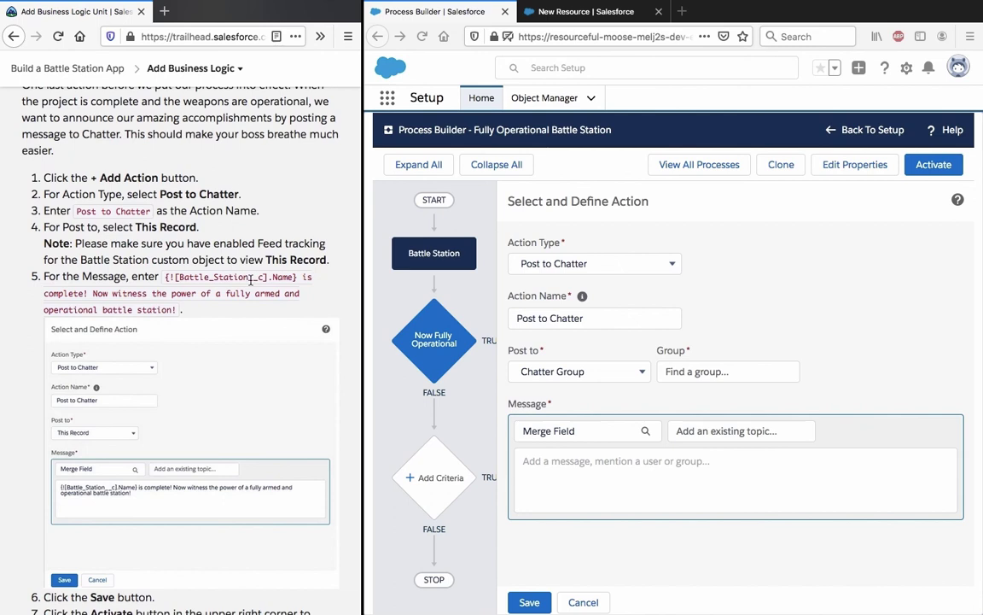
click(559, 493)
click(576, 484)
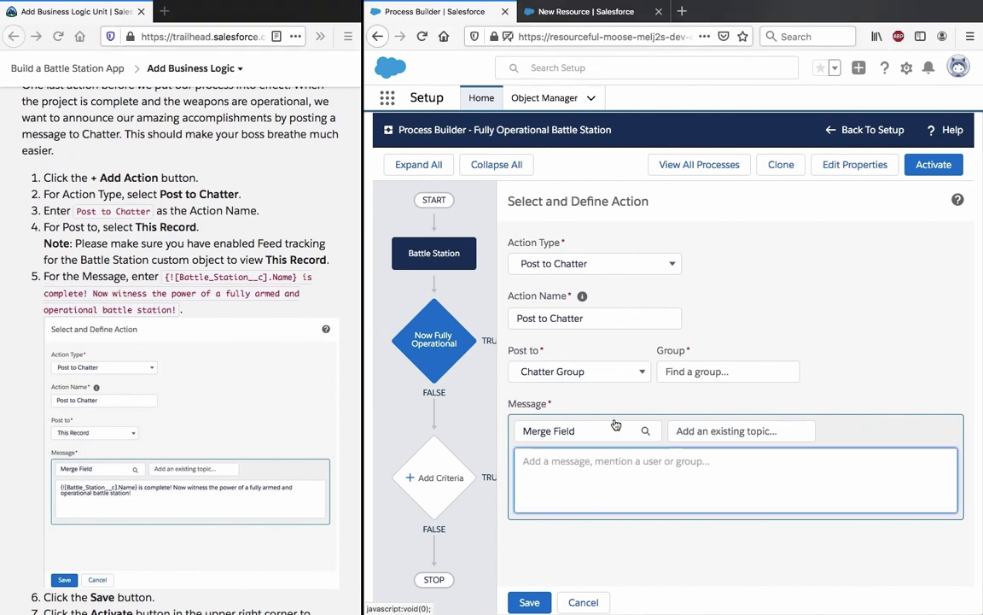
Set the post destination to This Record and the message to "{![Battle_Station__c].Name} is complete! Now witness the power of a fully armed and operational battle station!"
click(628, 373)
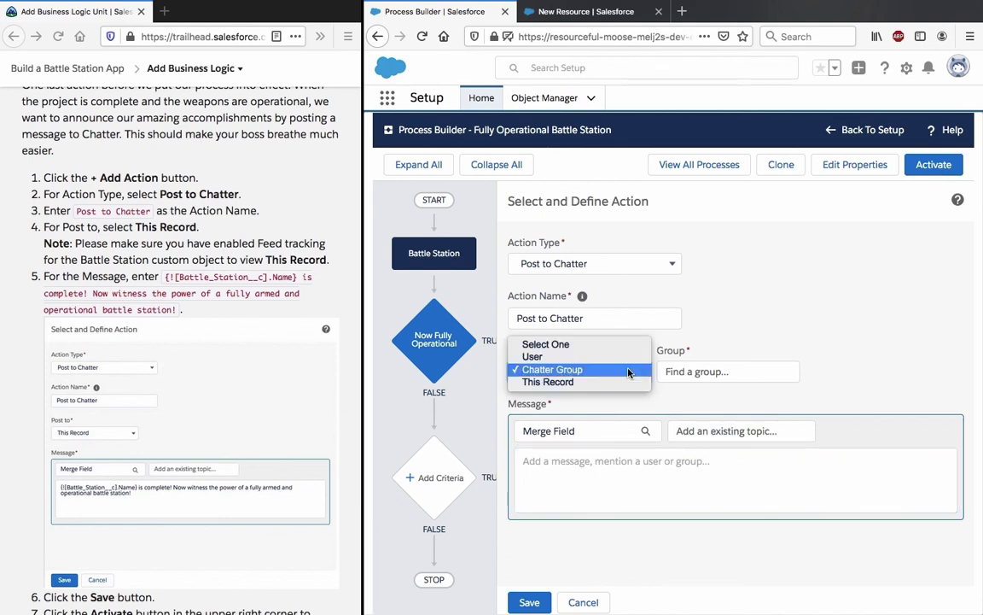
click(627, 381)
click(620, 461)
key(ctrl+v)
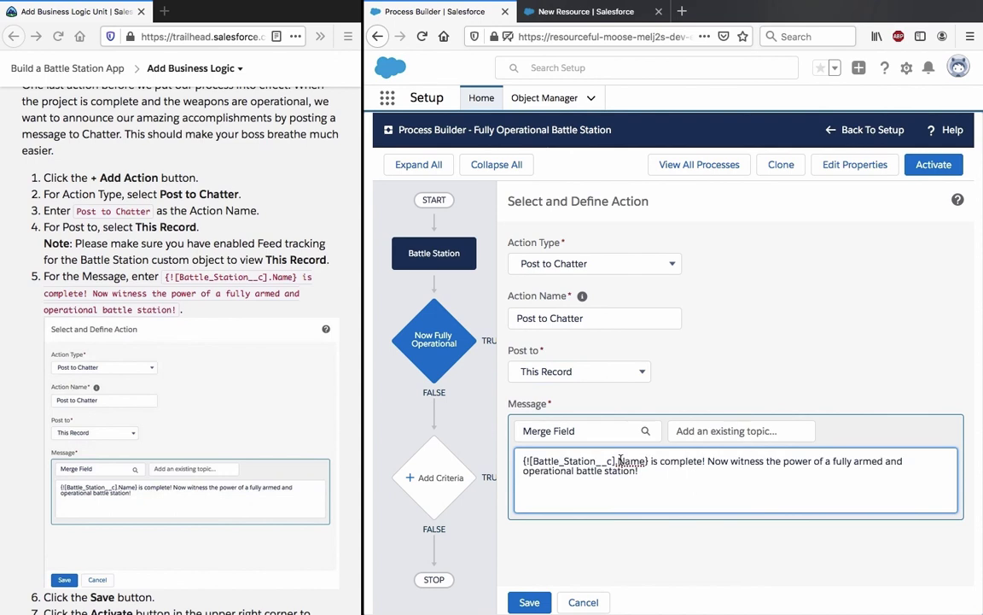
Insert the Battle Station Name merge field at the end of the Chatter message, then remove it again
key(ctrl+a)
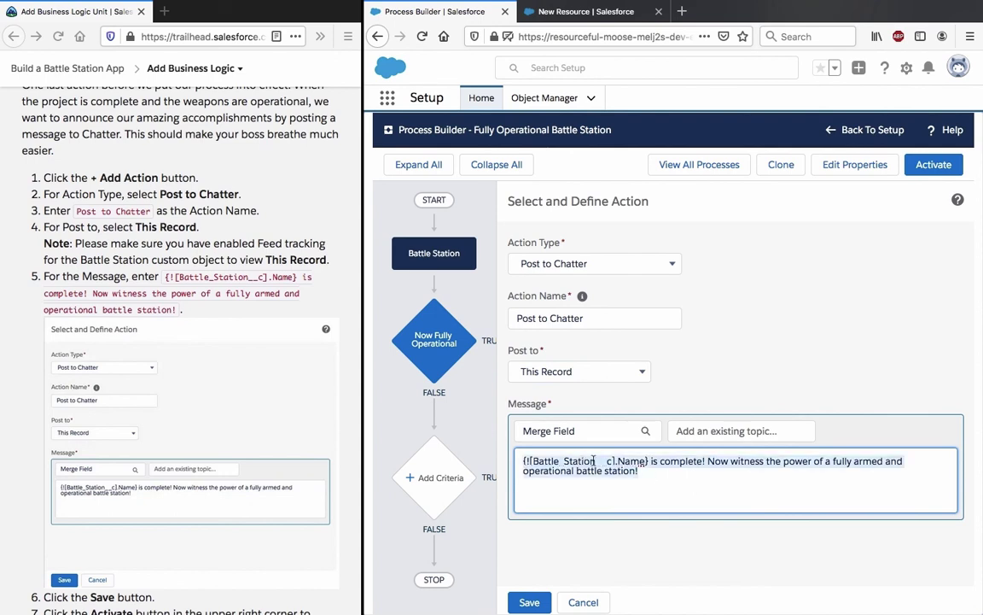
click(708, 475)
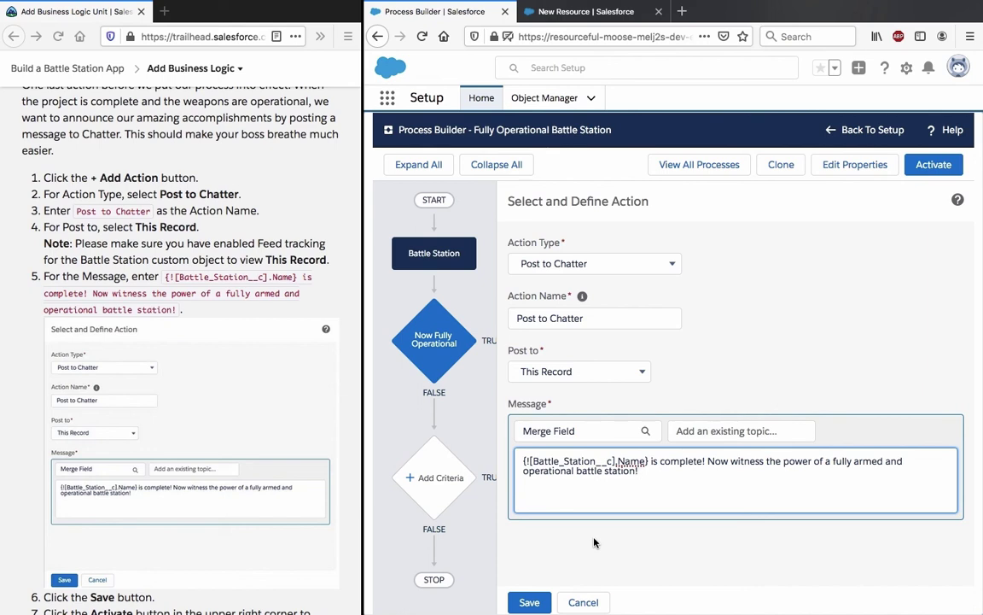
click(624, 436)
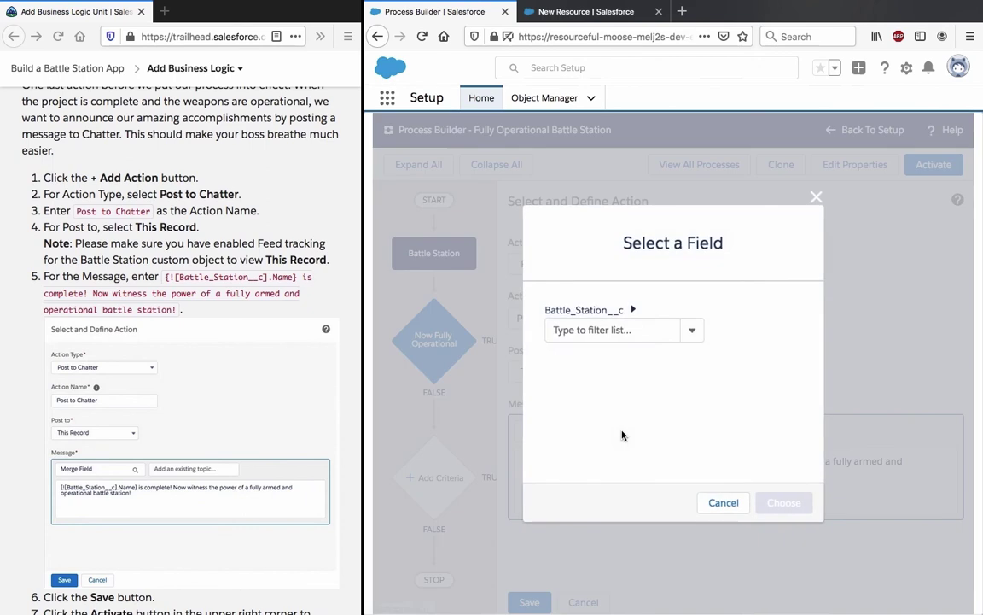
click(687, 329)
click(687, 330)
click(663, 334)
scroll(647, 403, up, 10)
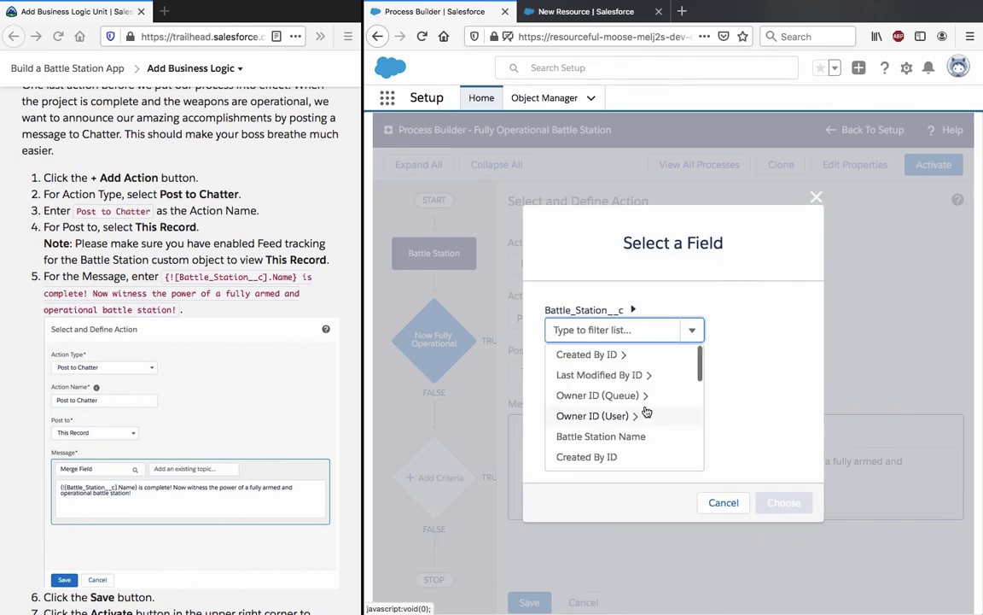
scroll(646, 410, down, 3)
scroll(646, 411, down, 6)
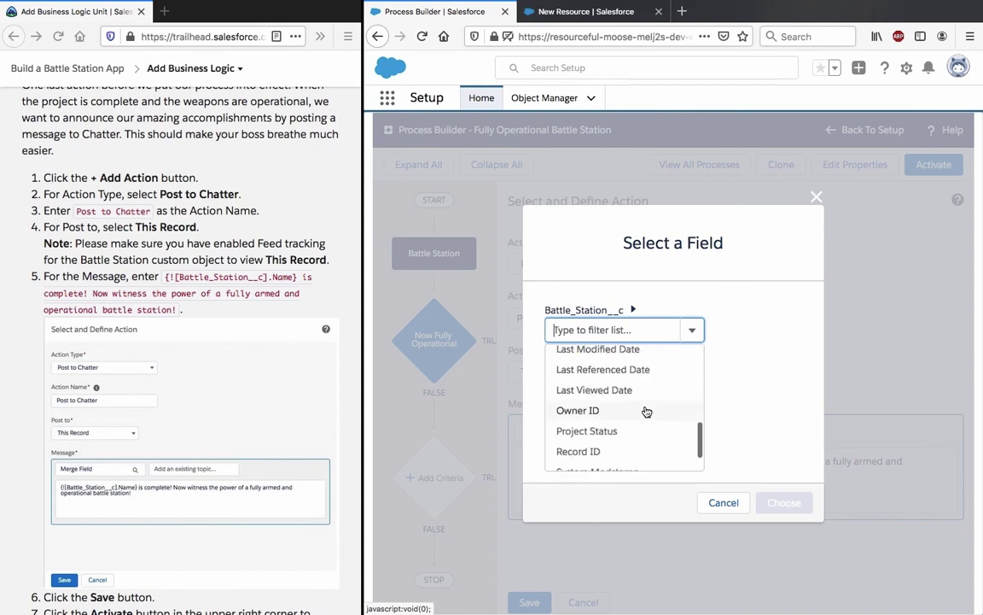
text(n)
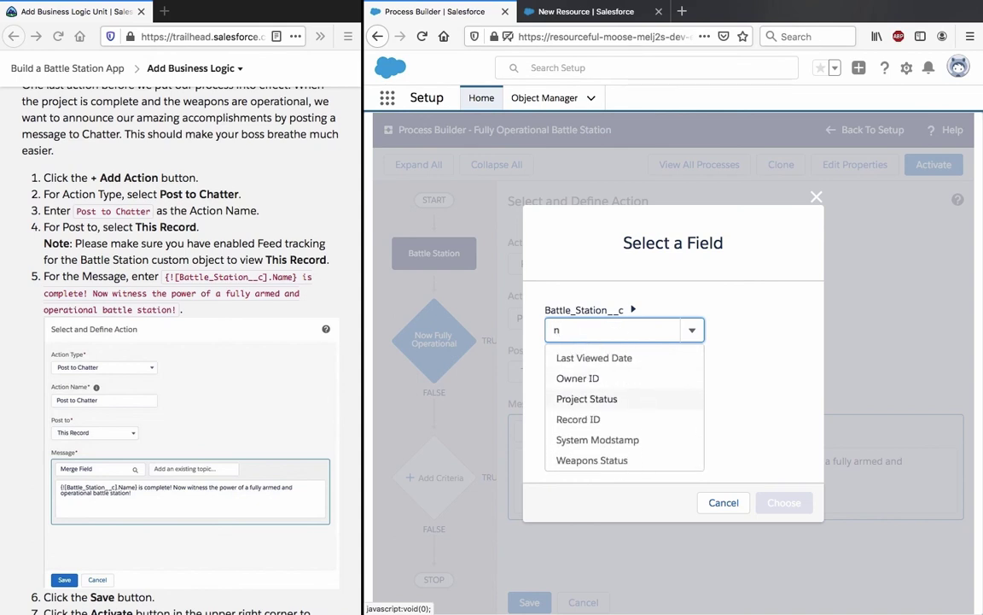
text(ame)
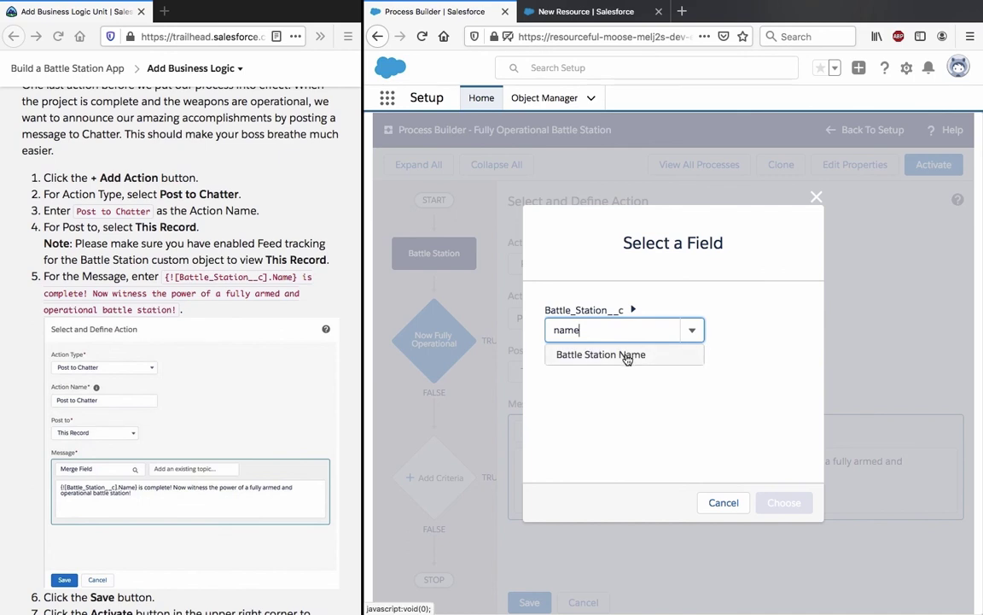
click(629, 355)
click(783, 501)
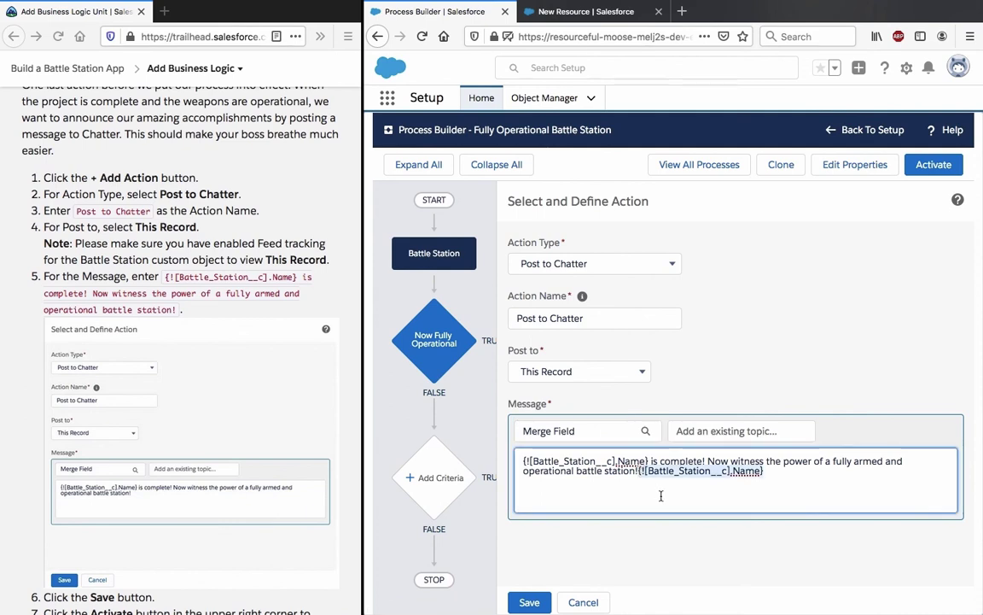
key(BackSpace)
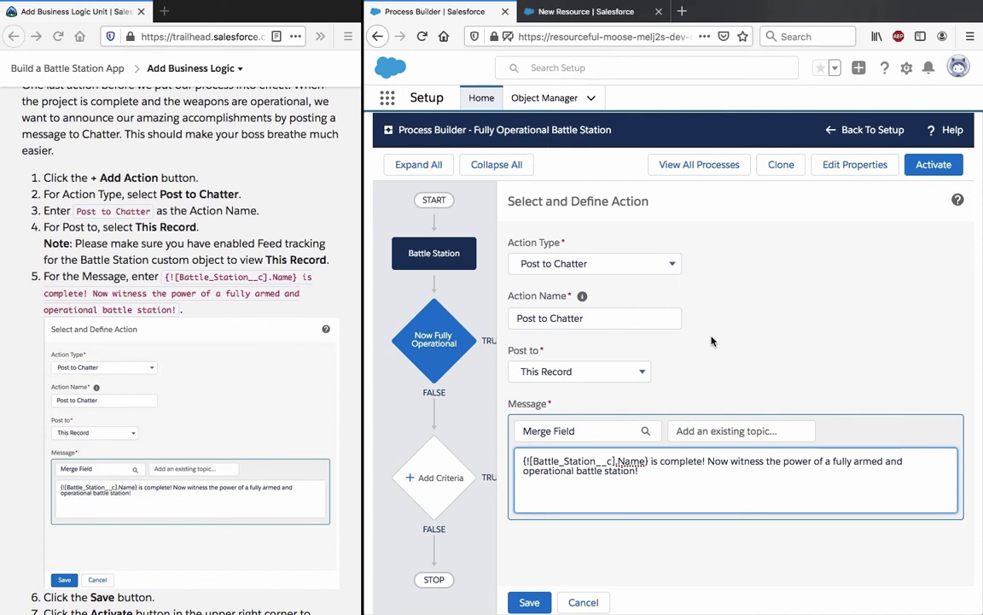
Save the Post to Chatter action and activate the Fully Operational Battle Station process, confirming the version activation
click(170, 277)
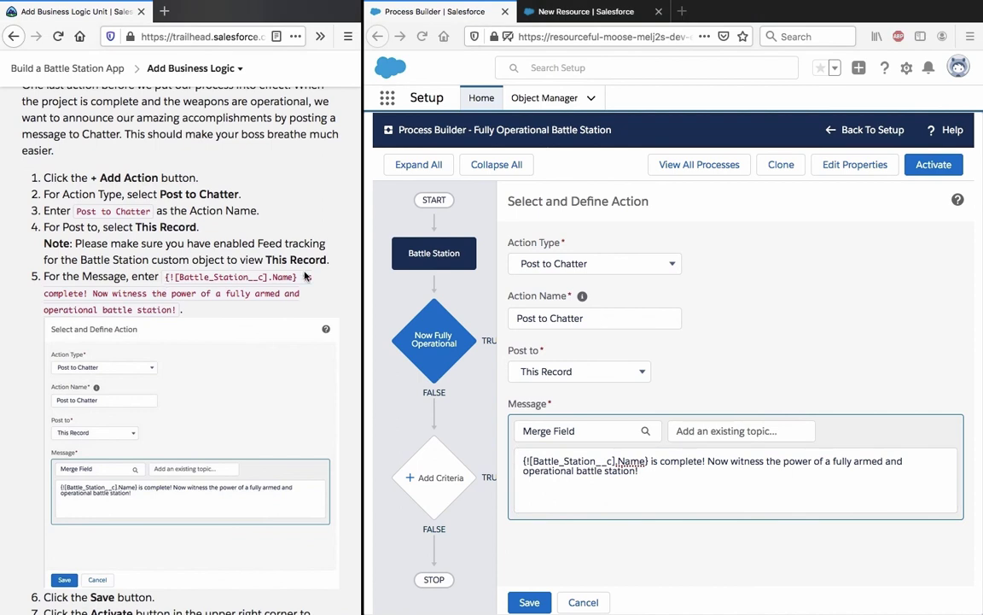
click(666, 475)
click(595, 539)
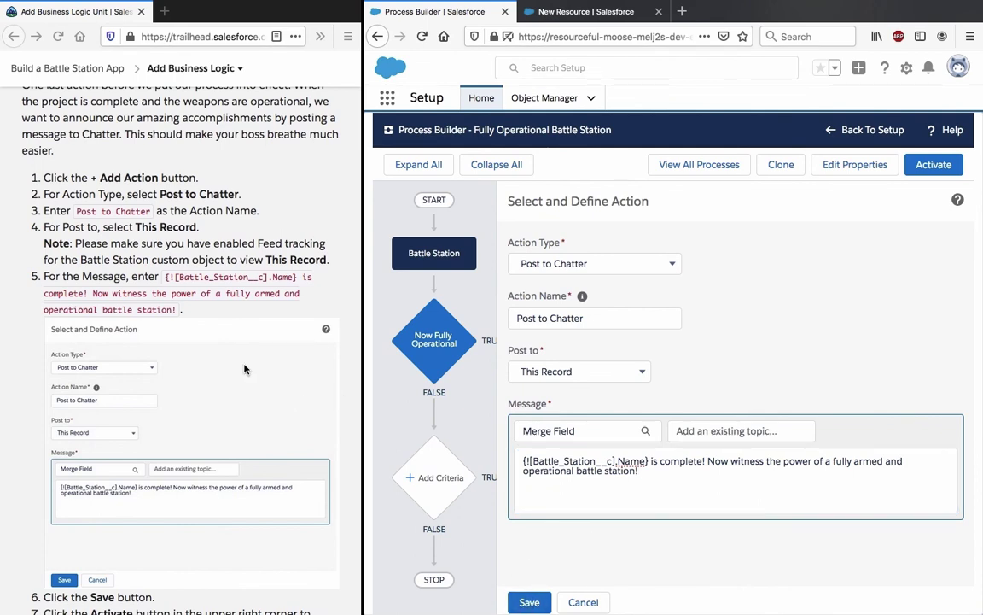
click(529, 603)
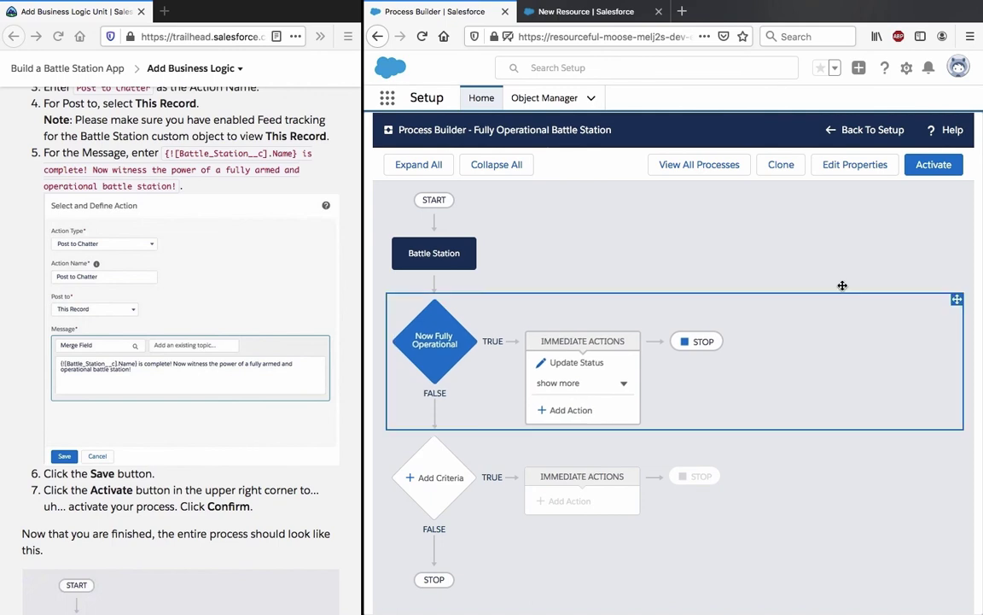
click(911, 167)
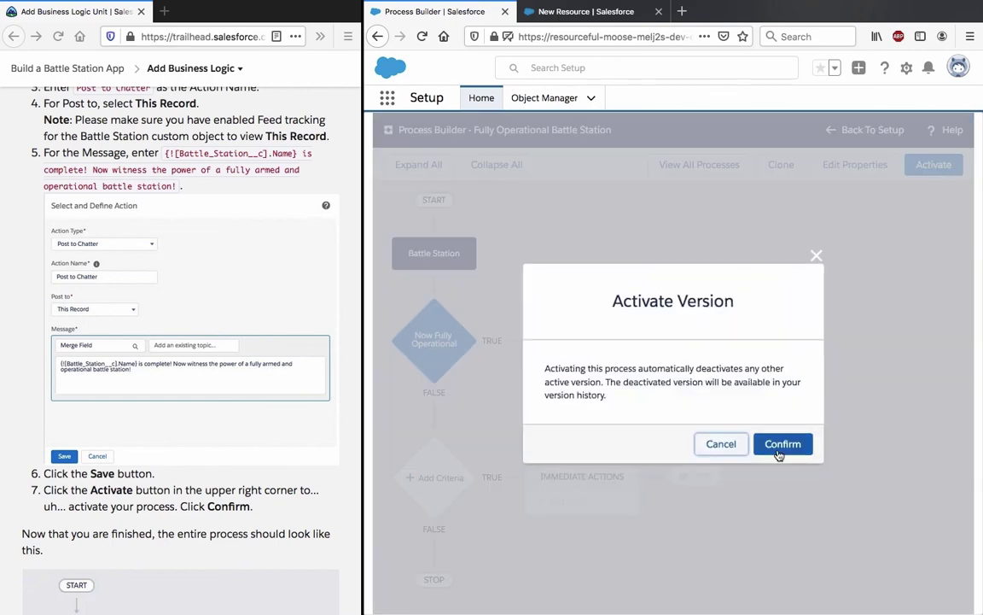
click(780, 453)
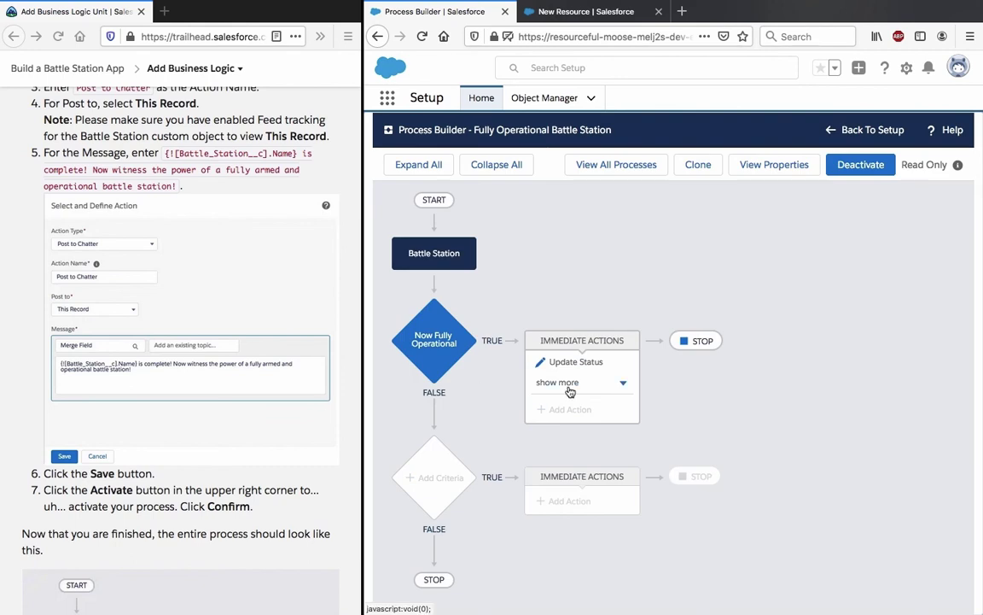
Compare the process with the finished diagram in the Trailhead instructions, expanding the full list of immediate actions
scroll(205, 358, down, 10)
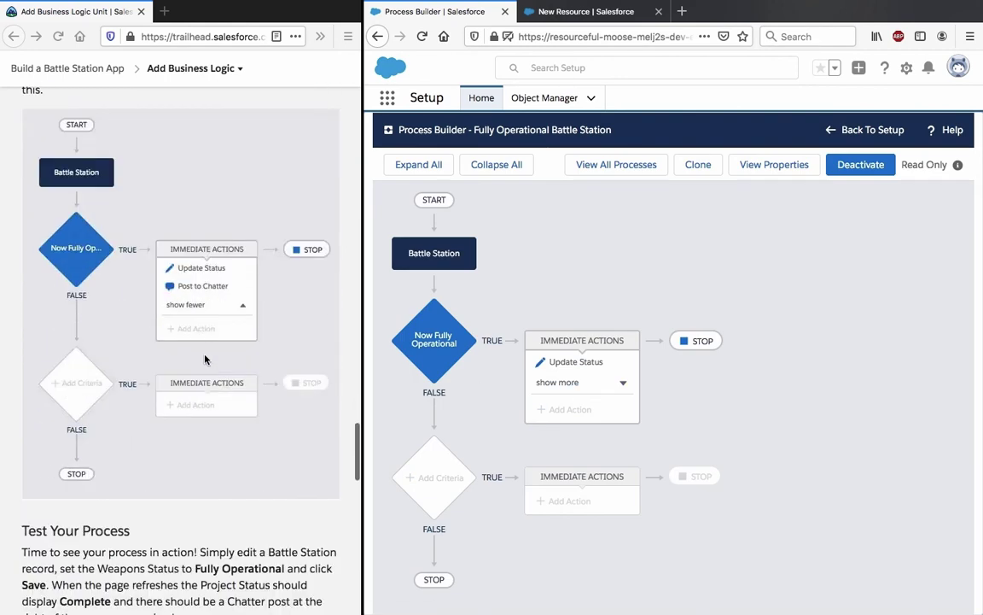
scroll(205, 360, up, 1)
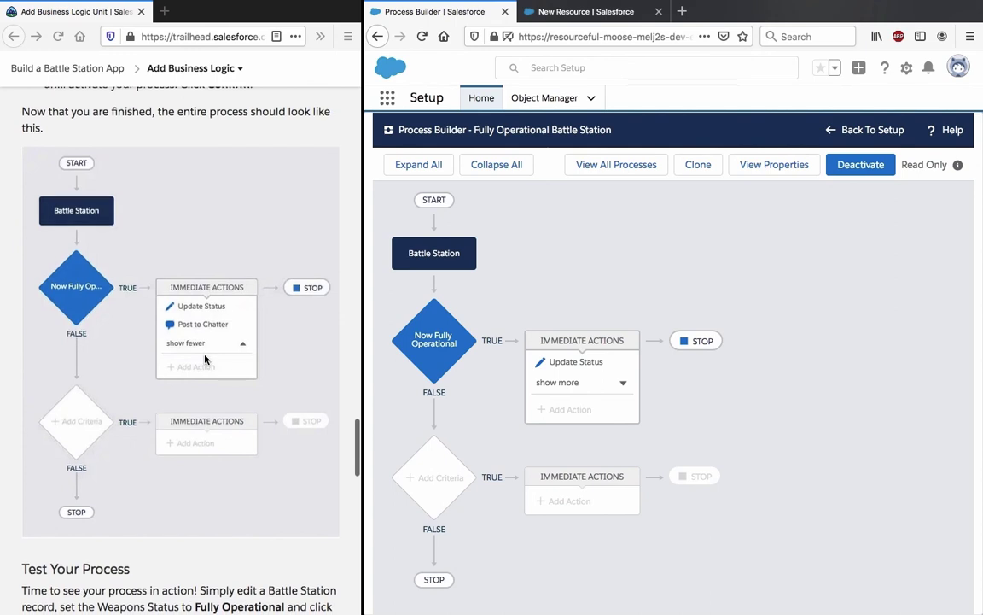
scroll(205, 359, down, 1)
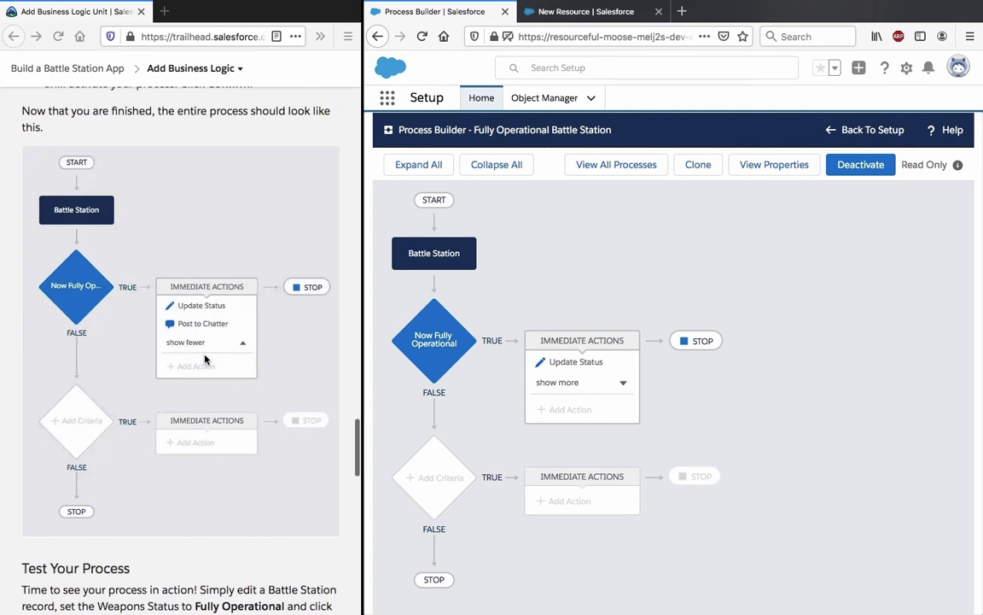
scroll(205, 359, down, 1)
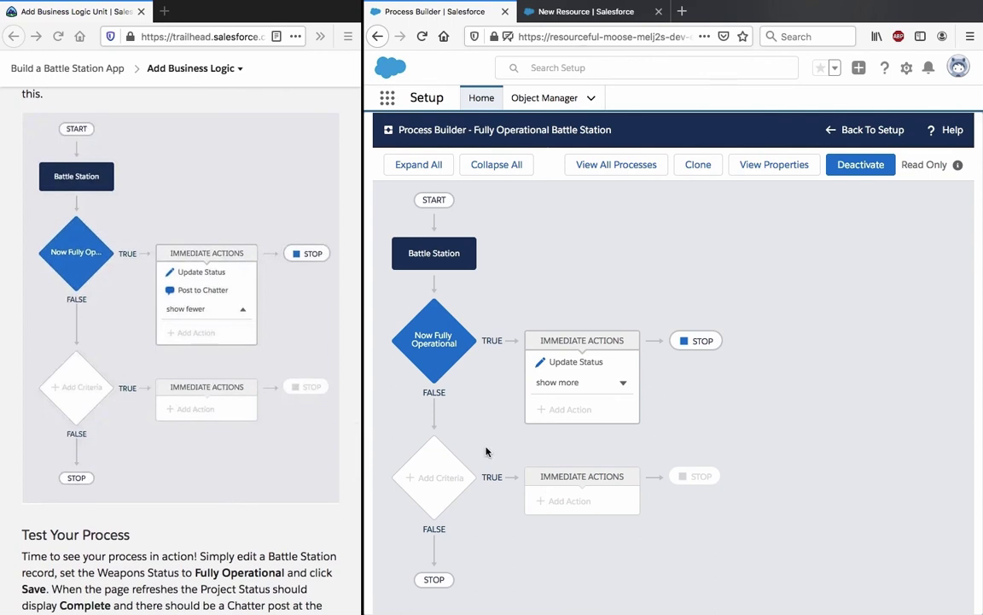
click(574, 383)
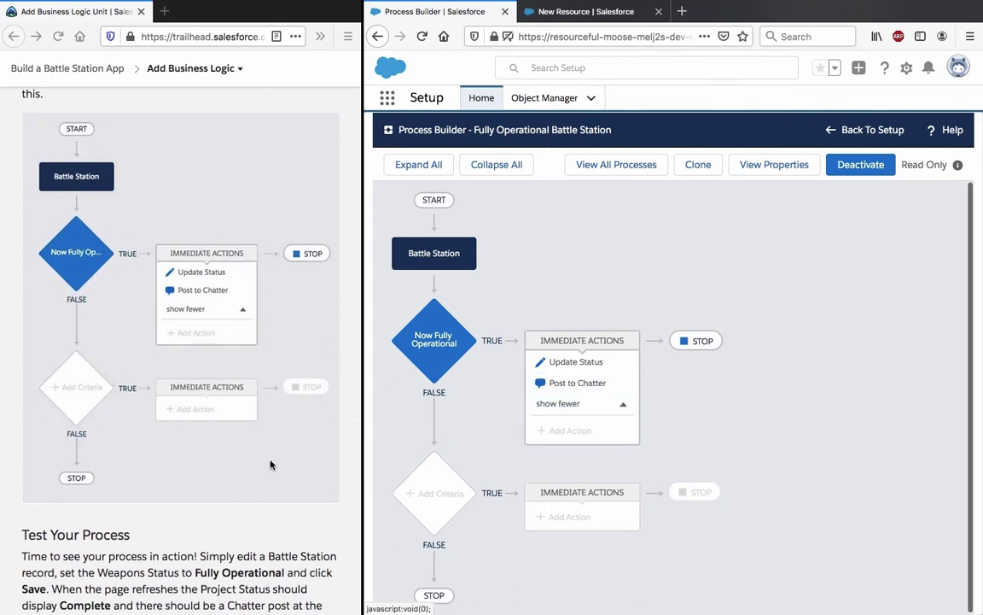
Following the Test Your Process instructions, discard the open New Resource form and open the Obliteration Station record
scroll(171, 440, down, 2)
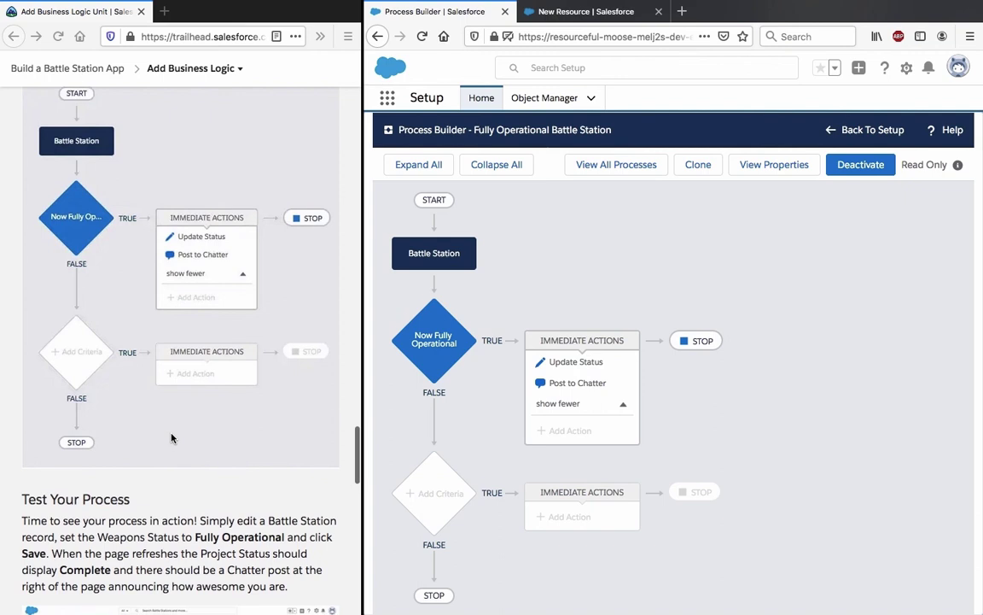
scroll(171, 437, down, 6)
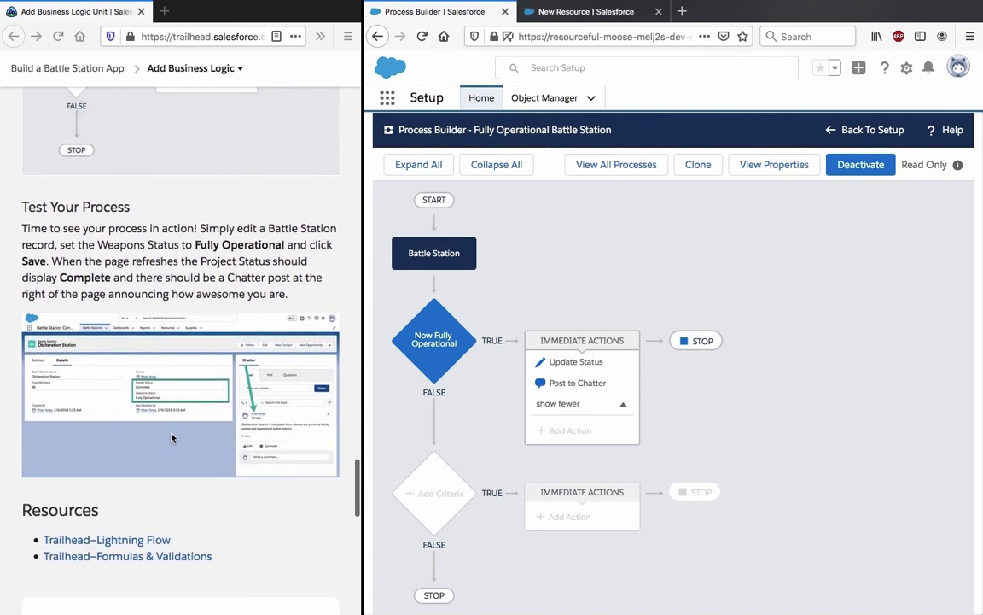
scroll(171, 438, down, 1)
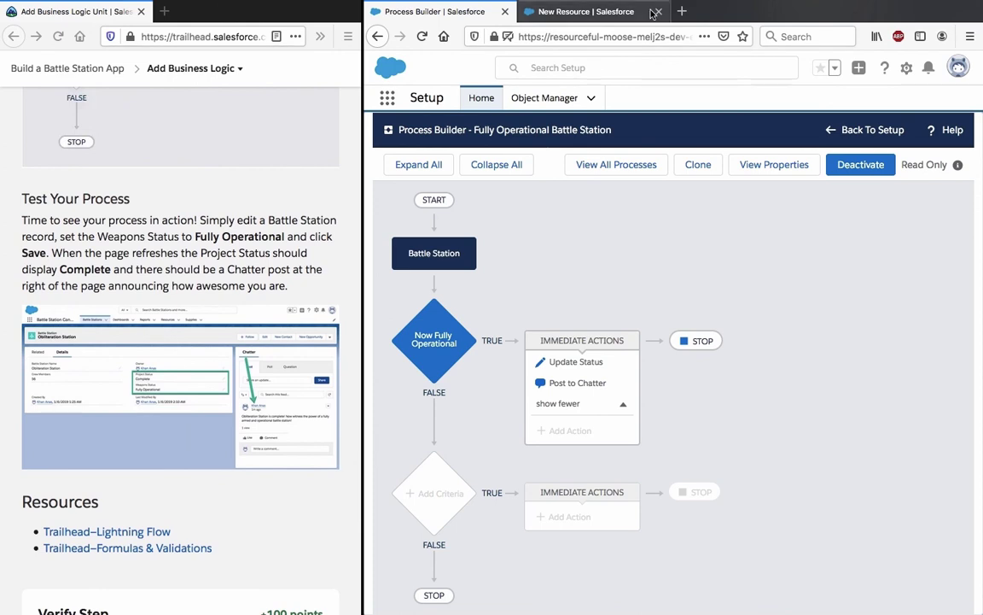
click(618, 17)
click(725, 526)
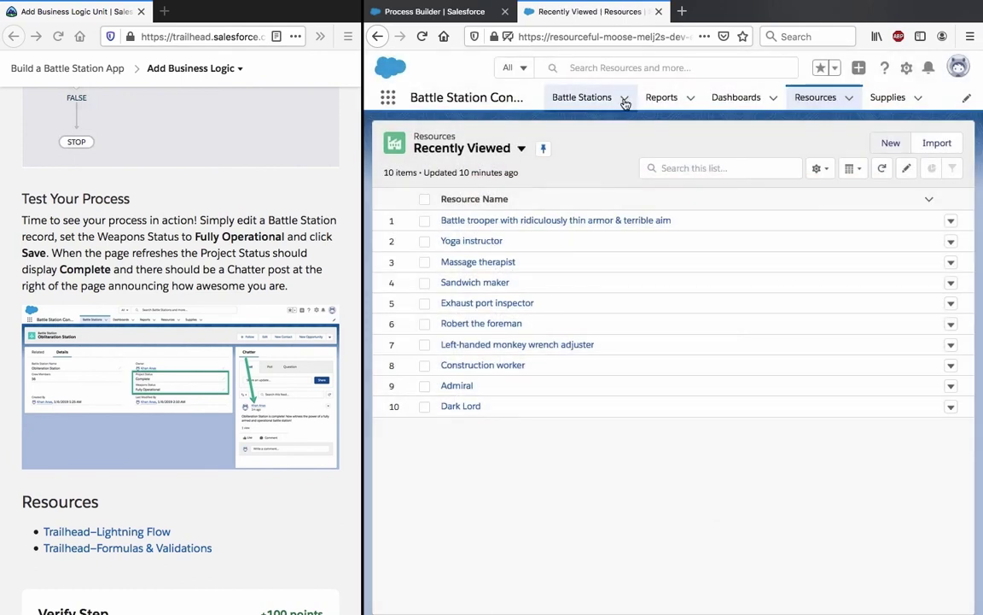
click(624, 100)
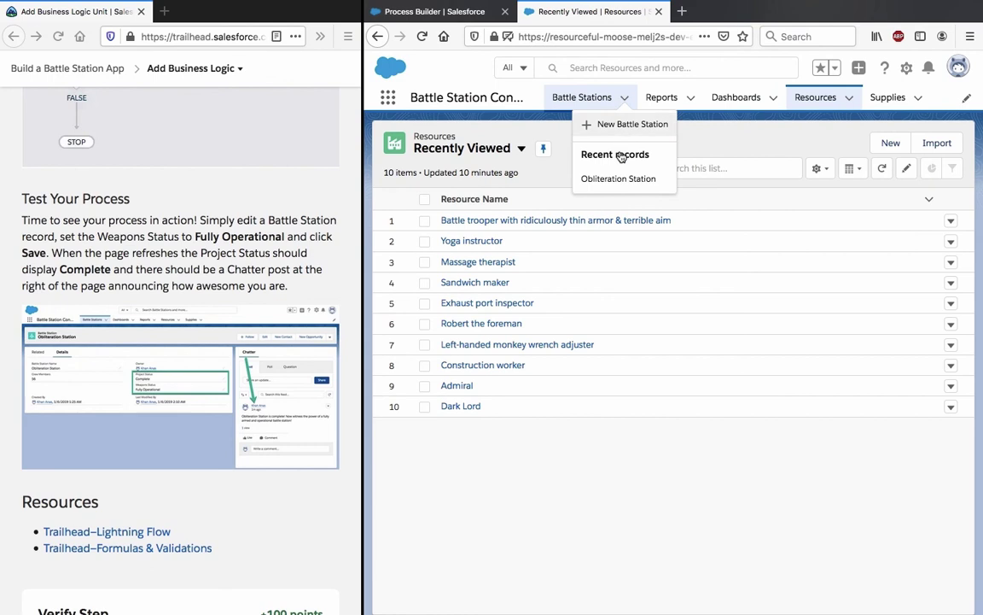
click(624, 176)
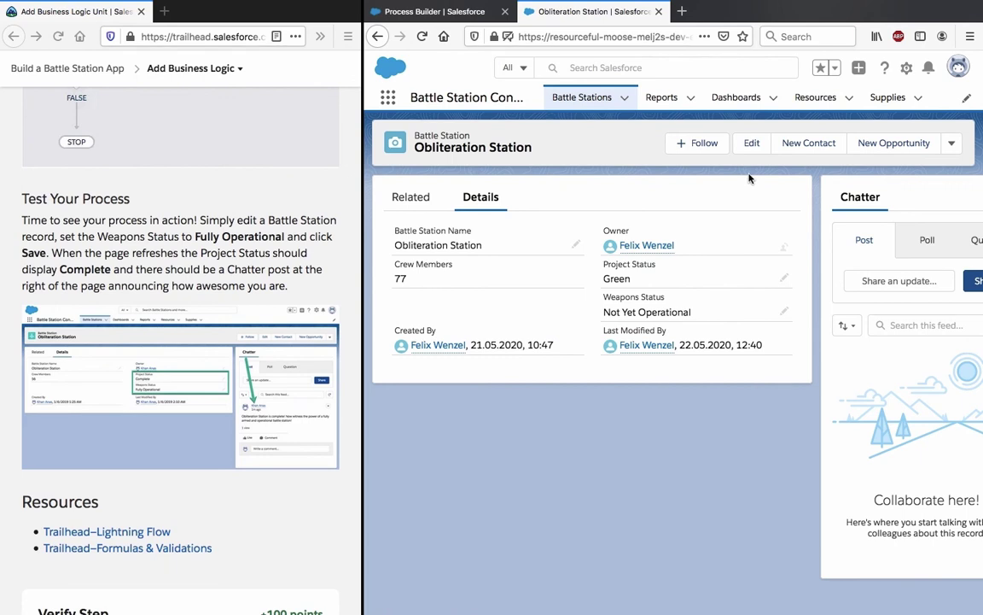
Set the Obliteration Station record's Weapons Status to Fully Operational and save it
click(756, 146)
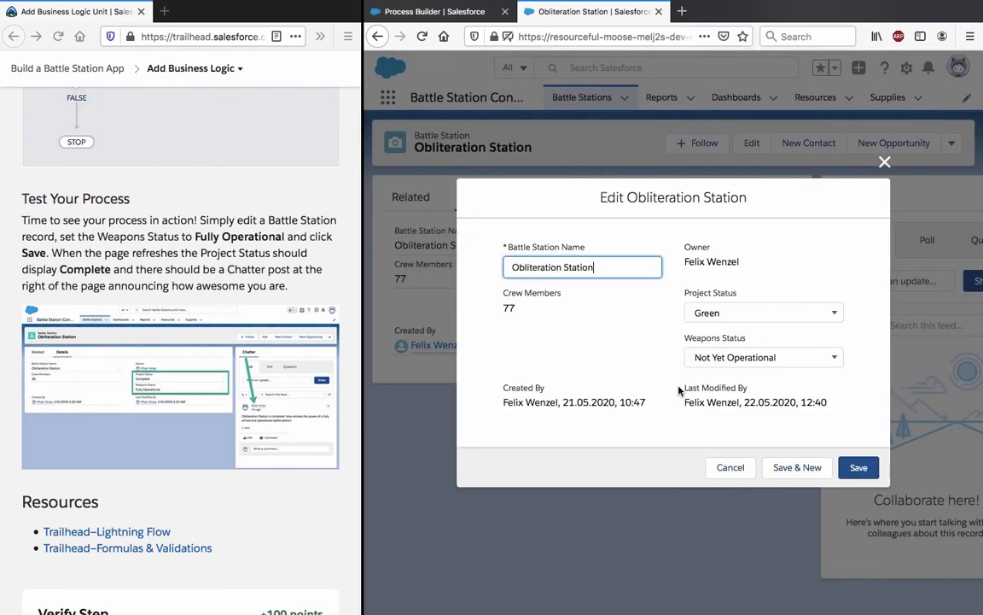
click(726, 357)
click(742, 425)
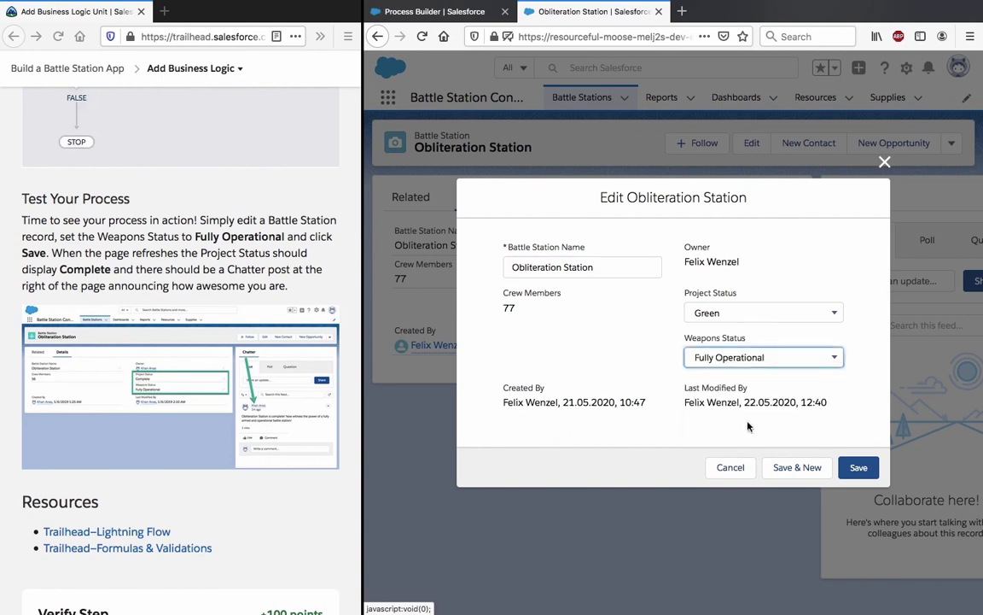
click(860, 468)
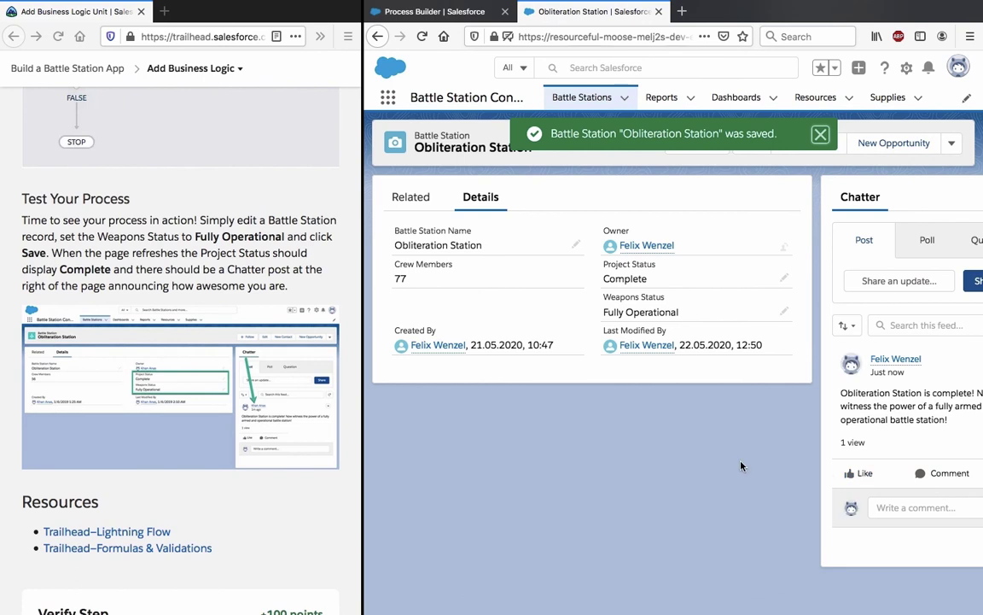
Check the record's Chatter feed and its status fields in the edit form, leaving the form without changes
scroll(741, 465, right, 3)
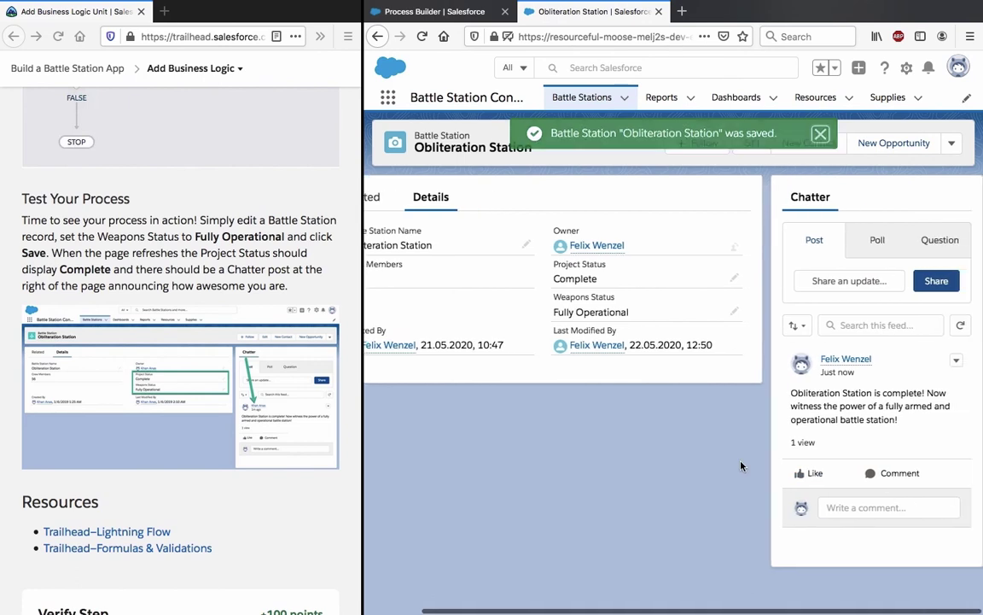
click(752, 143)
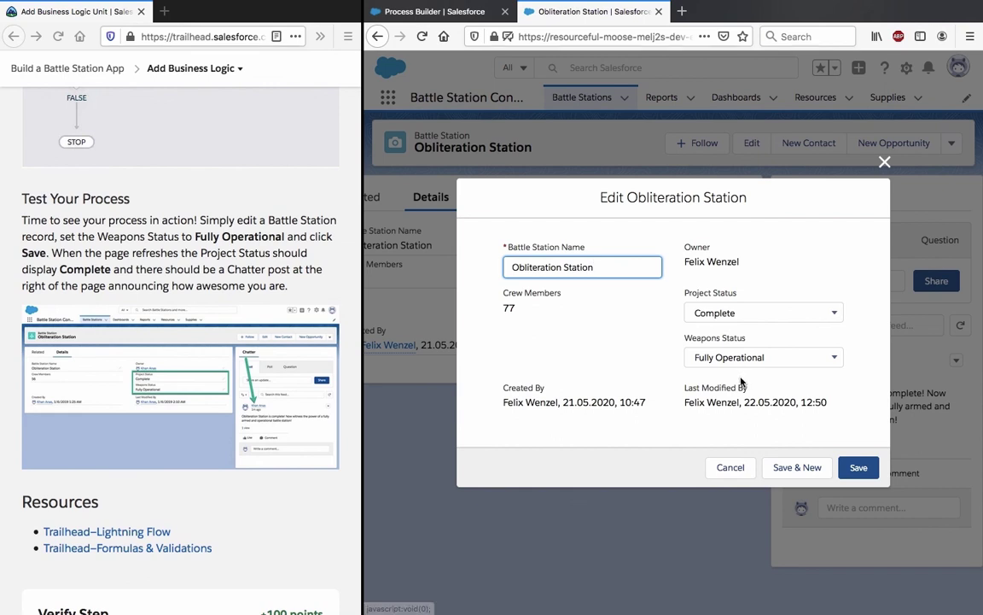
click(729, 468)
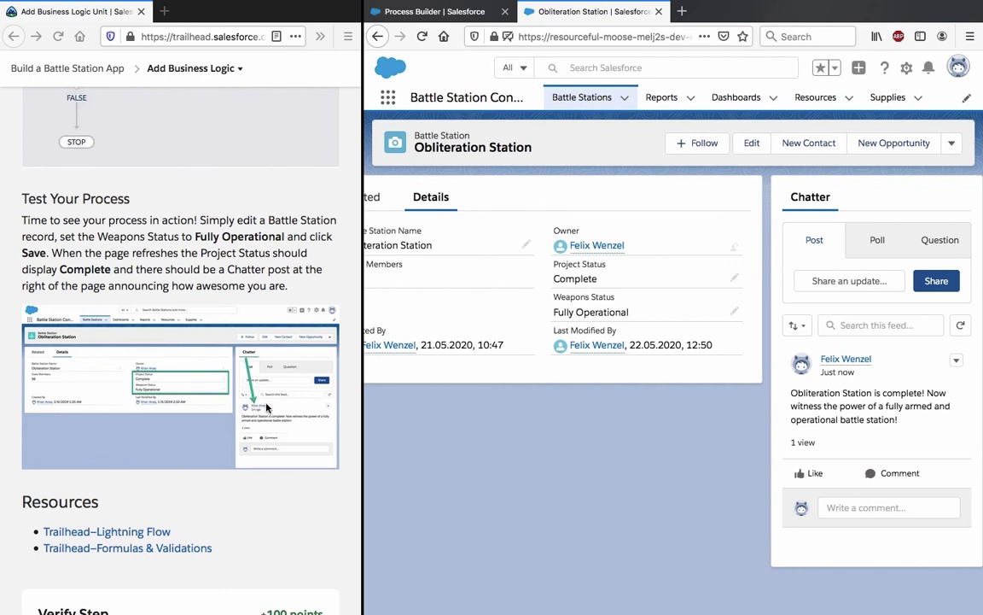
Review the Add Business Logic instructions on Trailhead, from the unit's introduction through the validation rule steps
scroll(266, 408, up, 20)
scroll(266, 408, down, 6)
scroll(266, 408, up, 12)
scroll(266, 408, down, 8)
scroll(267, 408, up, 12)
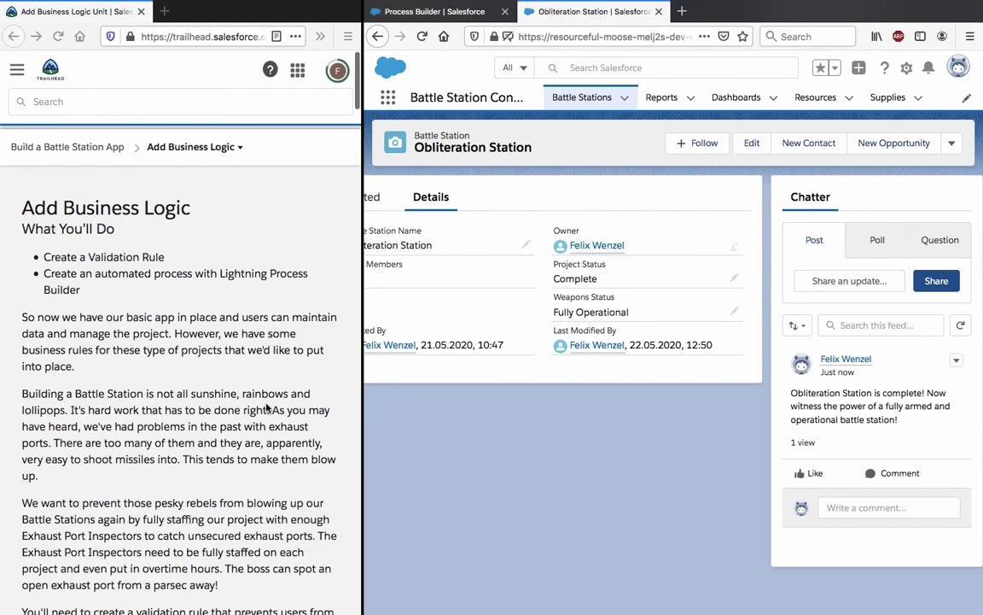
scroll(266, 408, down, 12)
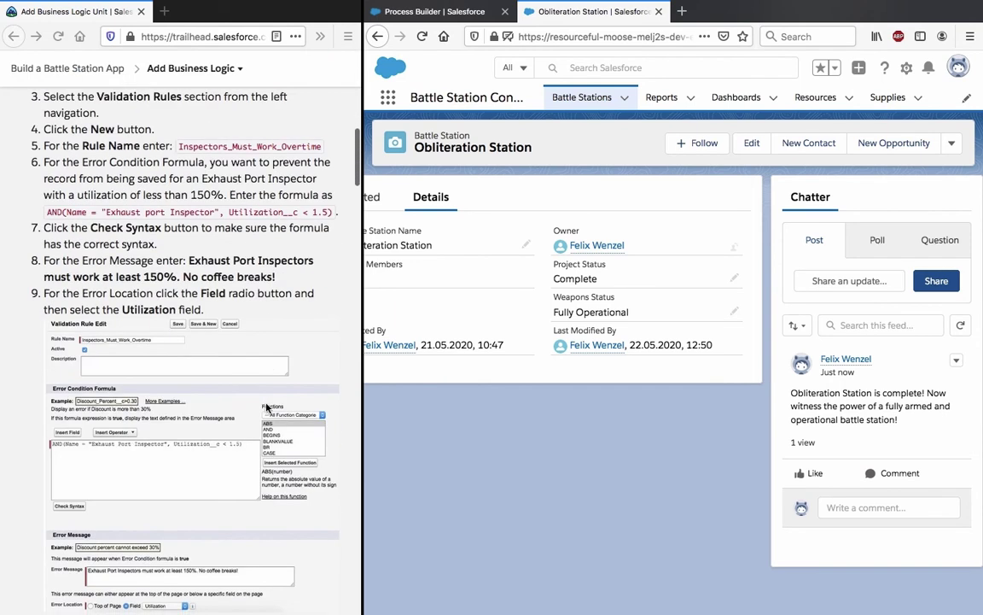
scroll(266, 408, down, 8)
scroll(225, 225, up, 7)
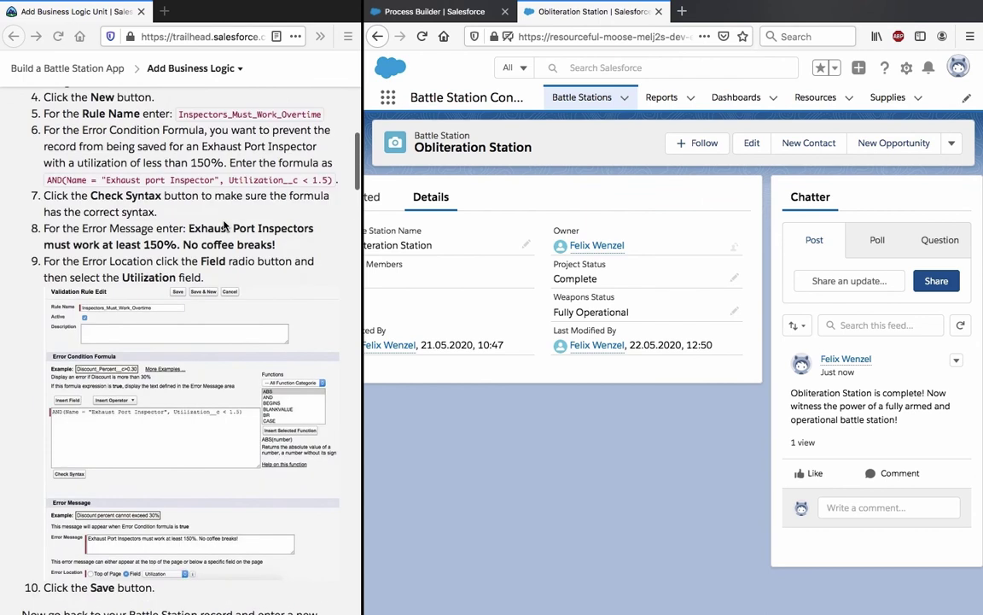
scroll(225, 225, down, 10)
scroll(225, 225, up, 7)
scroll(225, 225, up, 10)
scroll(226, 390, down, 6)
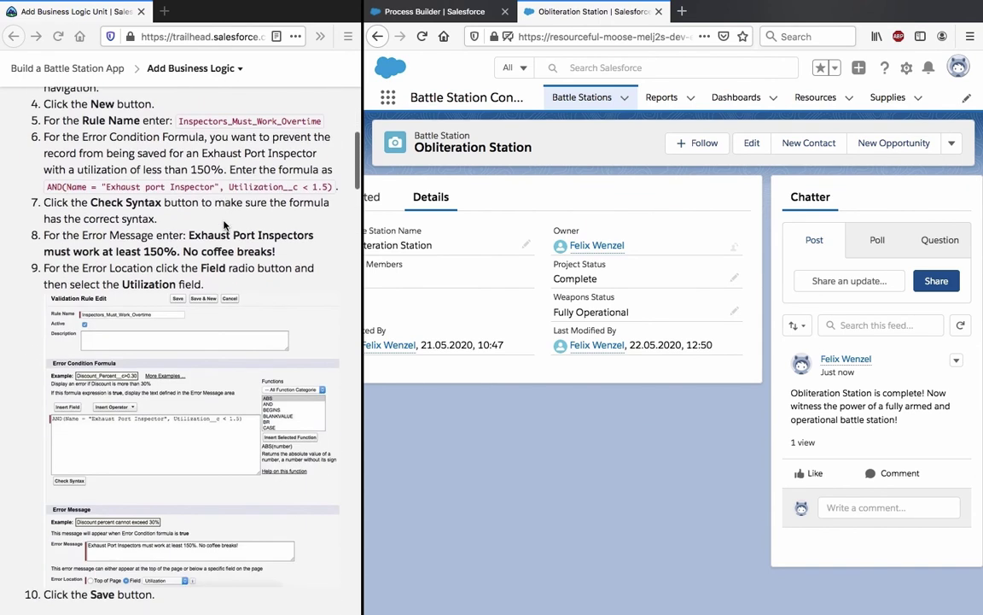
Review the Add Business Logic instructions, from the utilization validation rule through the Process Builder steps to the Update Record Action section
scroll(226, 389, up, 4)
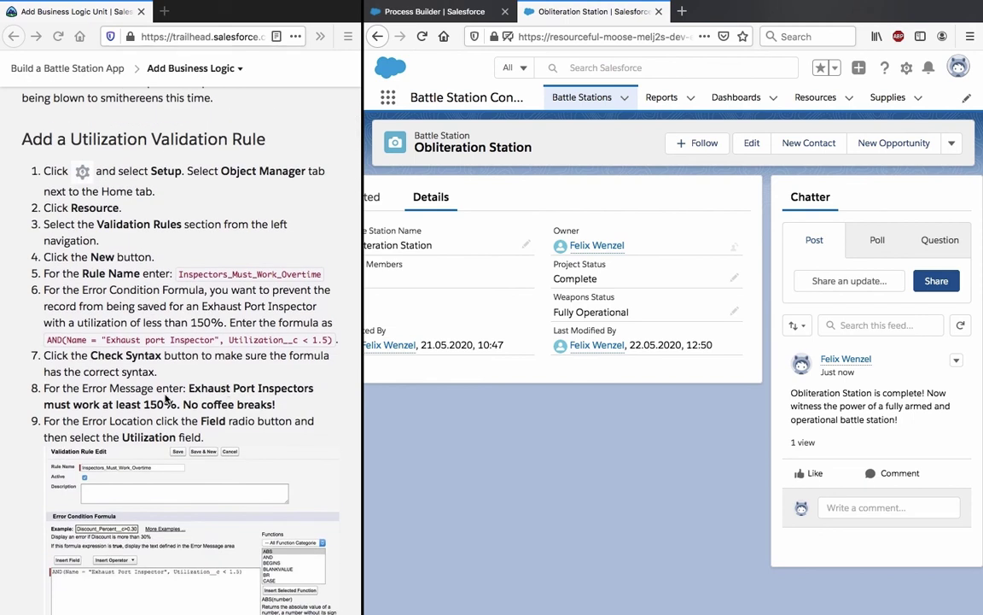
click(166, 397)
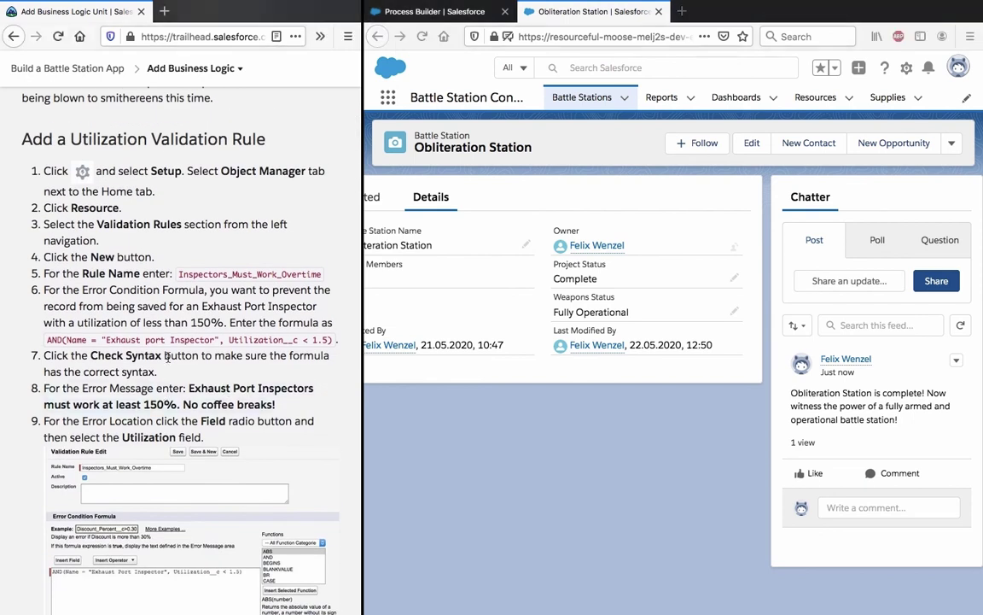
scroll(168, 353, down, 1)
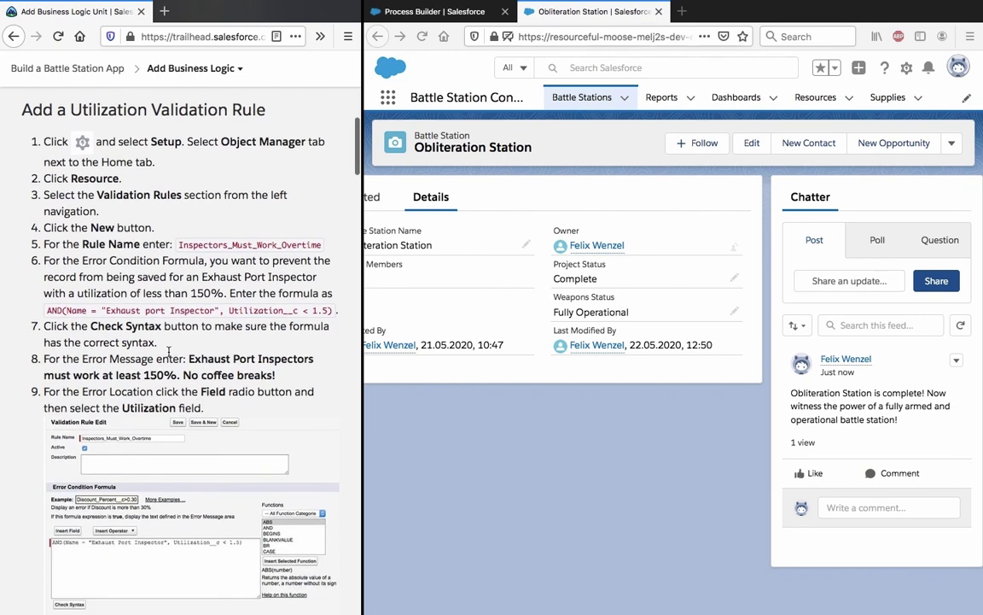
scroll(168, 356, down, 10)
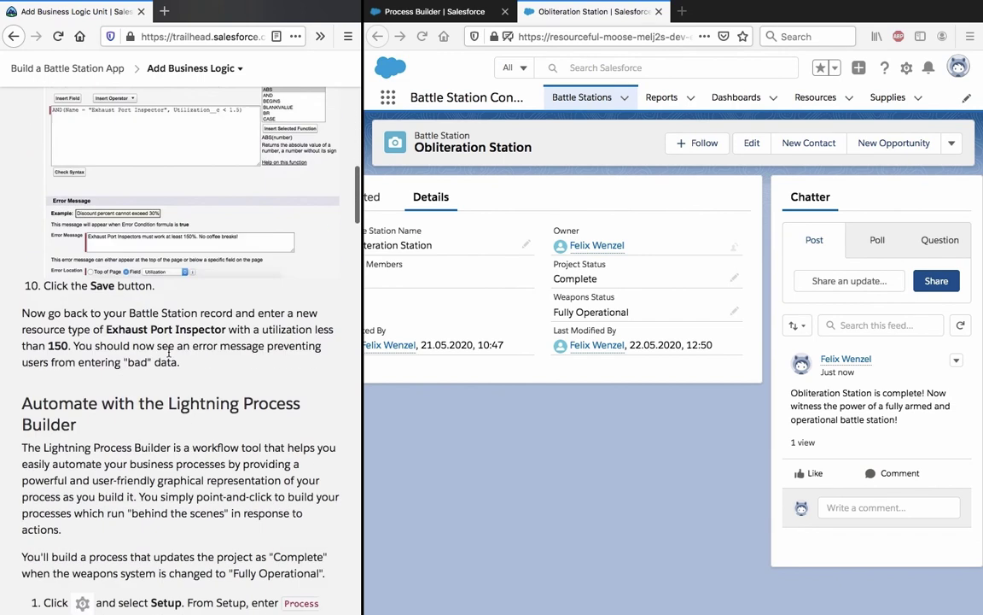
scroll(169, 356, down, 4)
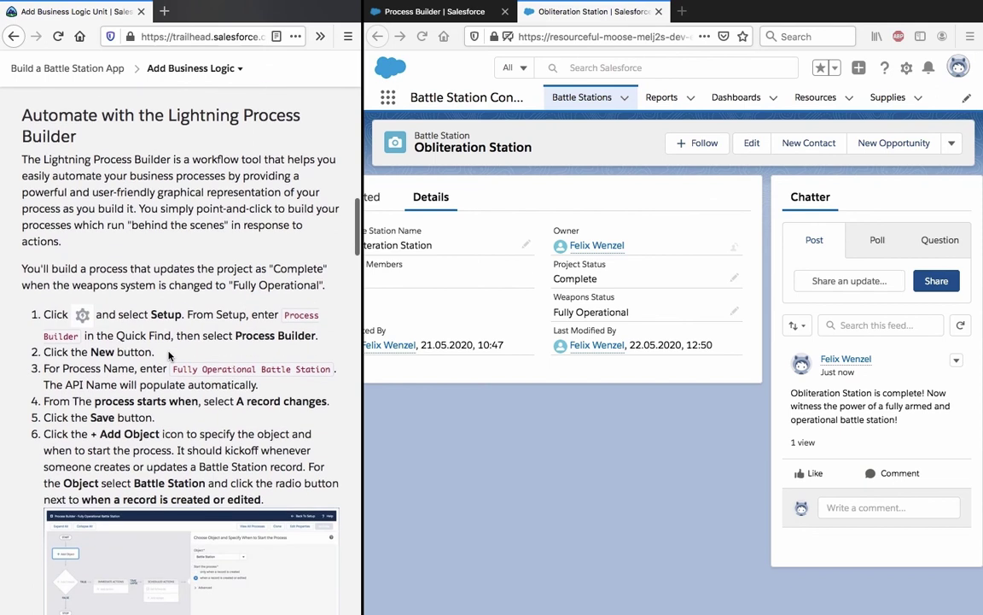
scroll(169, 356, down, 10)
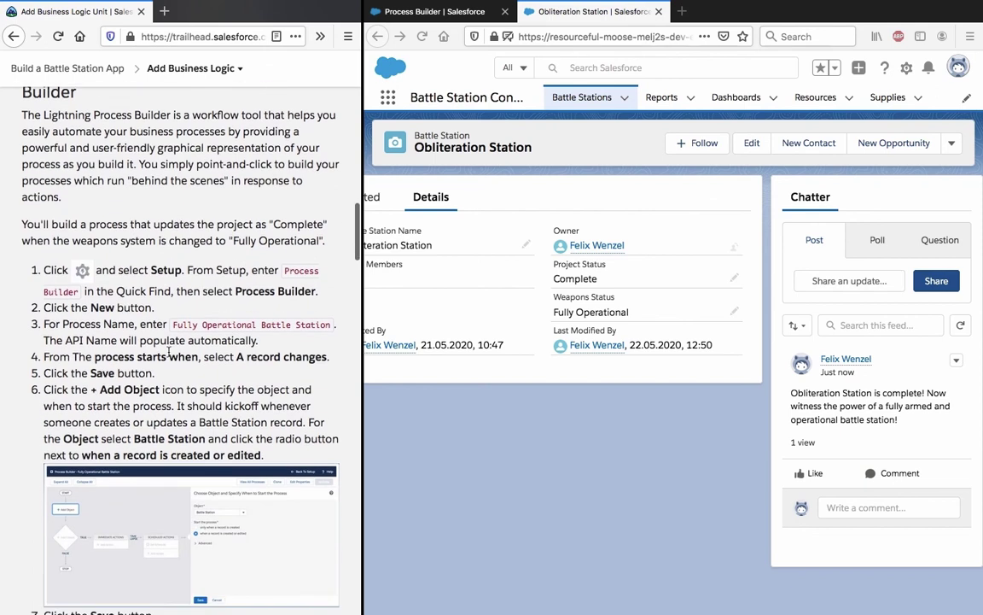
scroll(168, 356, up, 3)
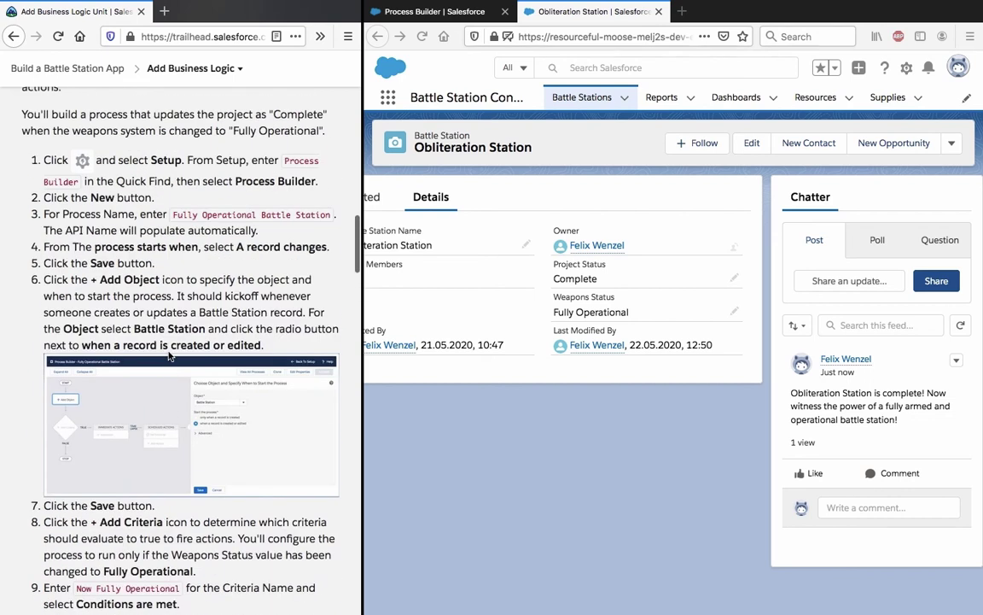
scroll(168, 356, down, 6)
scroll(168, 356, down, 7)
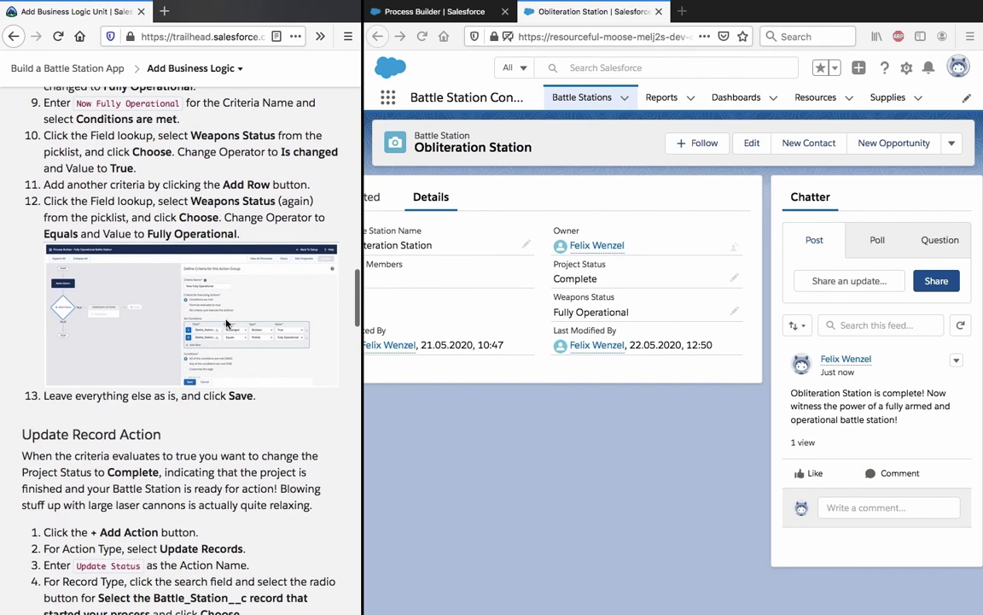
scroll(226, 323, up, 7)
scroll(226, 323, down, 15)
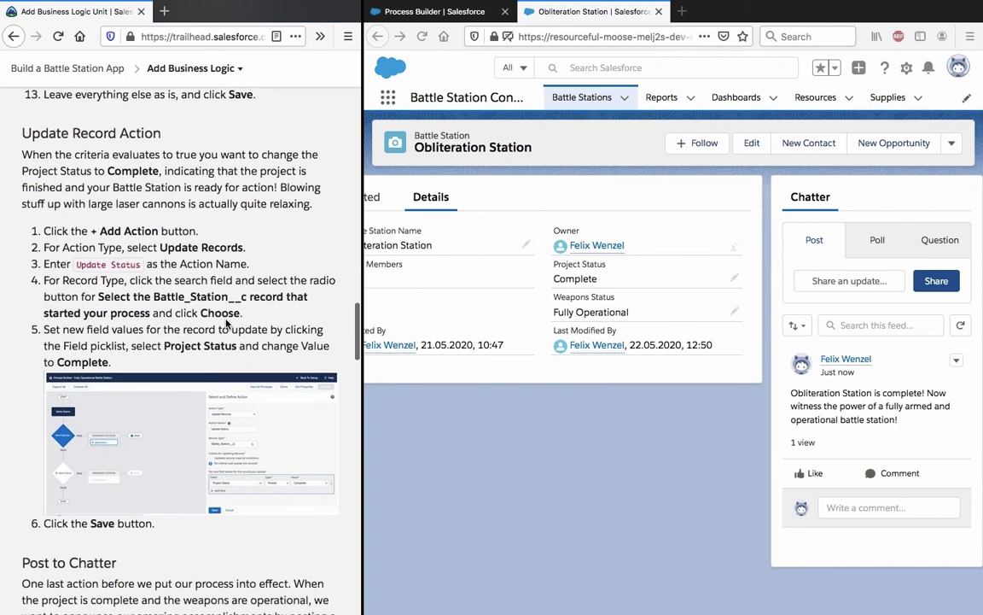
scroll(226, 322, up, 3)
scroll(237, 342, down, 15)
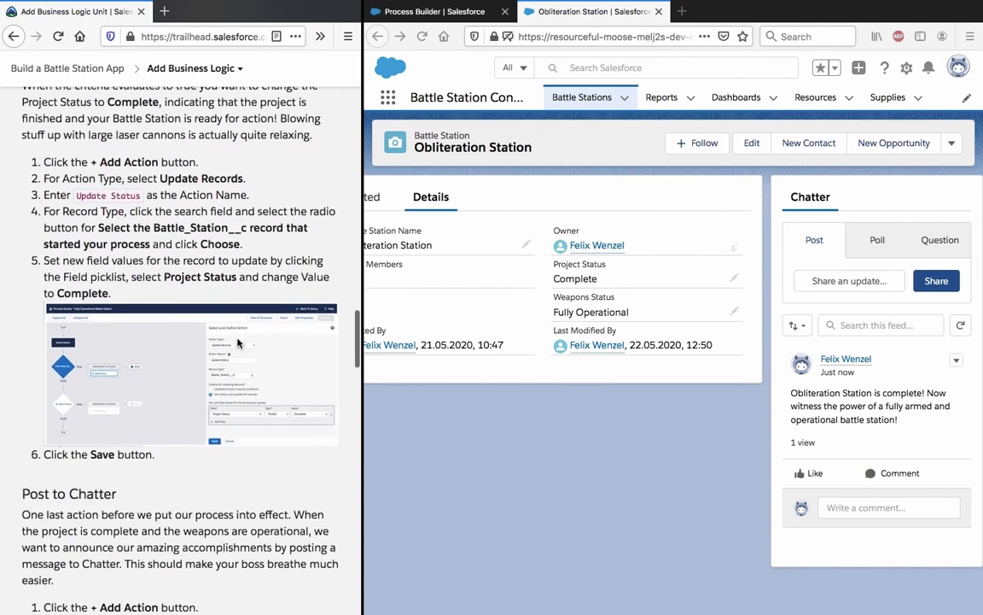
Recheck the instructions for the process criteria, examining the two Weapons Status conditions for Now Fully Operational
scroll(238, 339, up, 20)
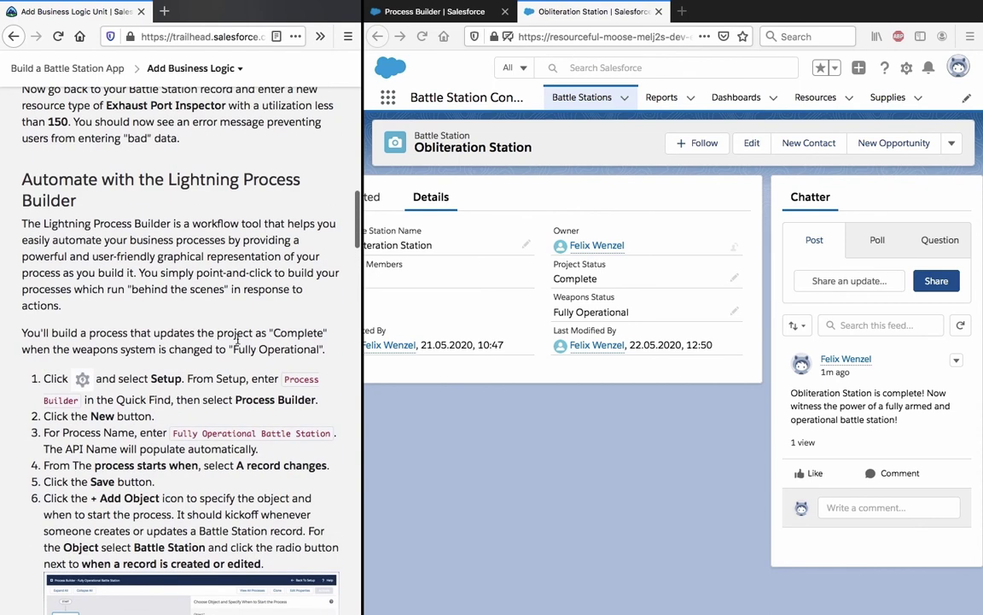
scroll(237, 339, up, 20)
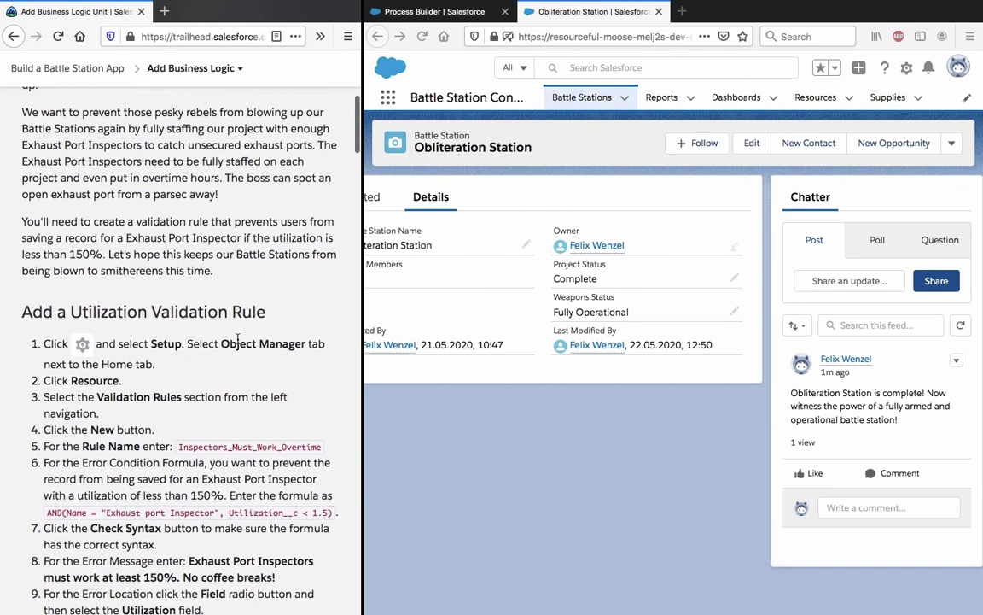
scroll(237, 341, down, 20)
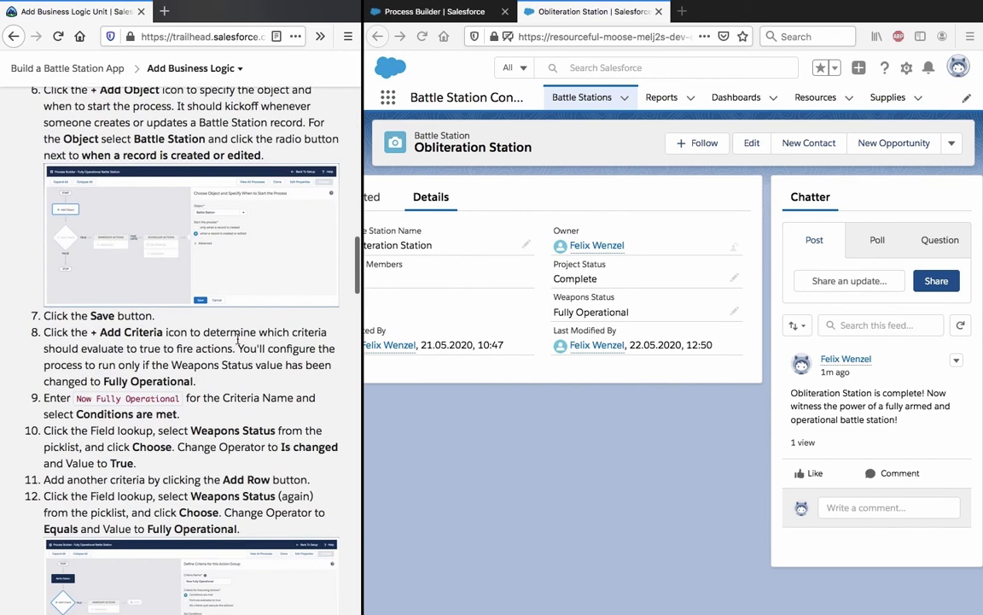
scroll(238, 339, down, 2)
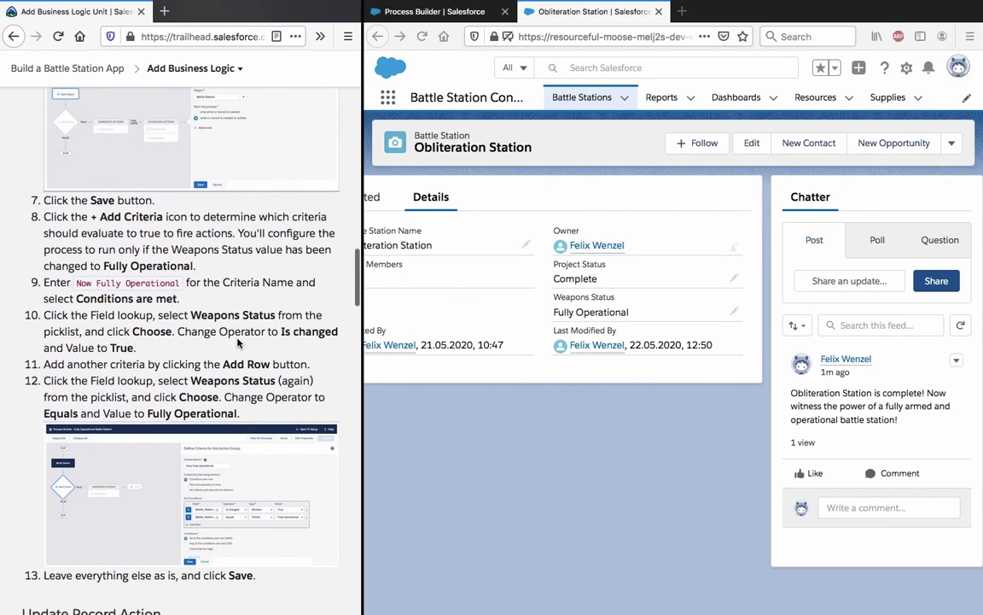
scroll(237, 342, down, 3)
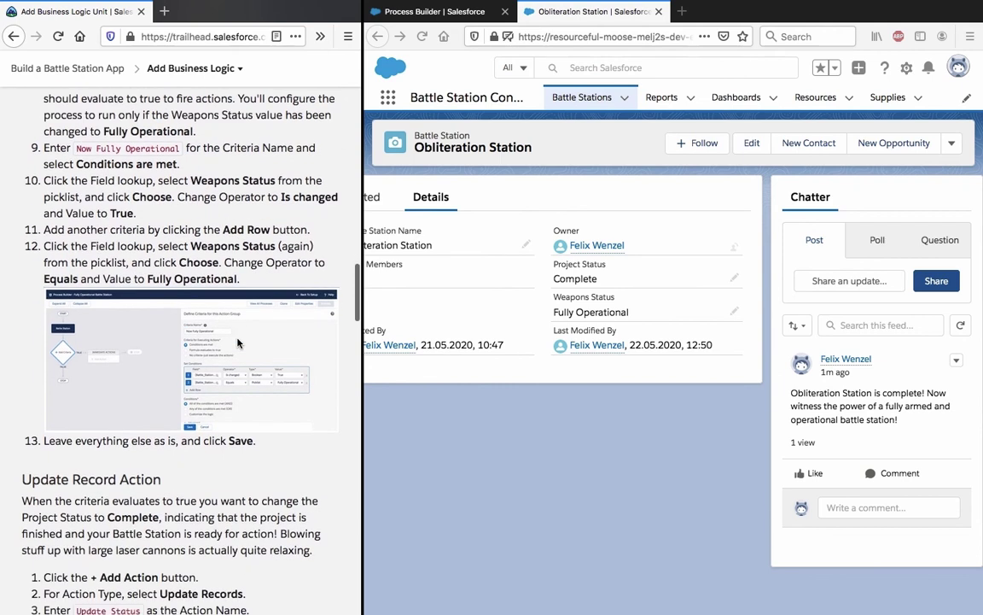
scroll(238, 343, up, 3)
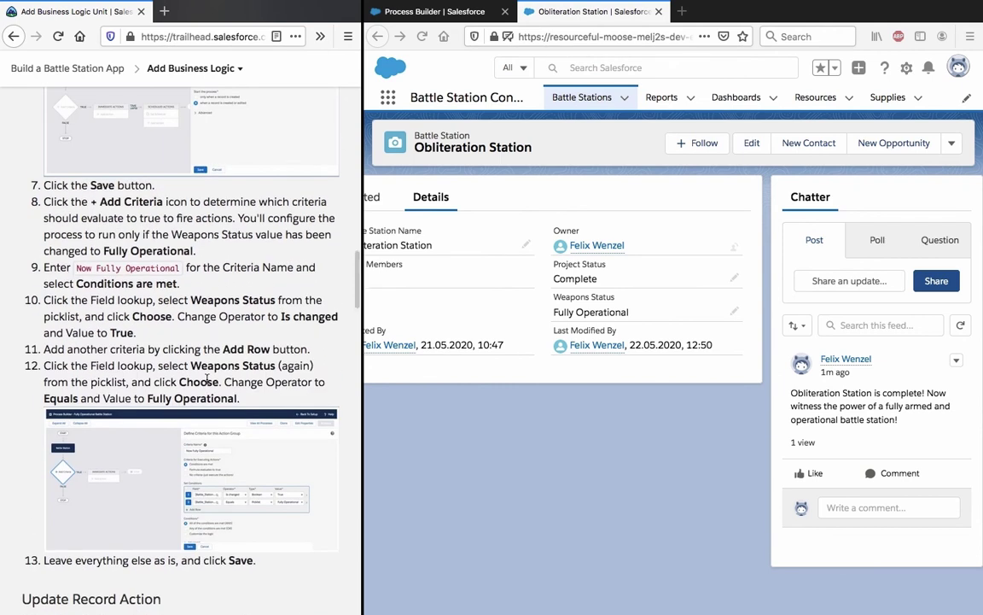
drag(241, 399, 189, 366)
click(85, 406)
scroll(84, 406, down, 10)
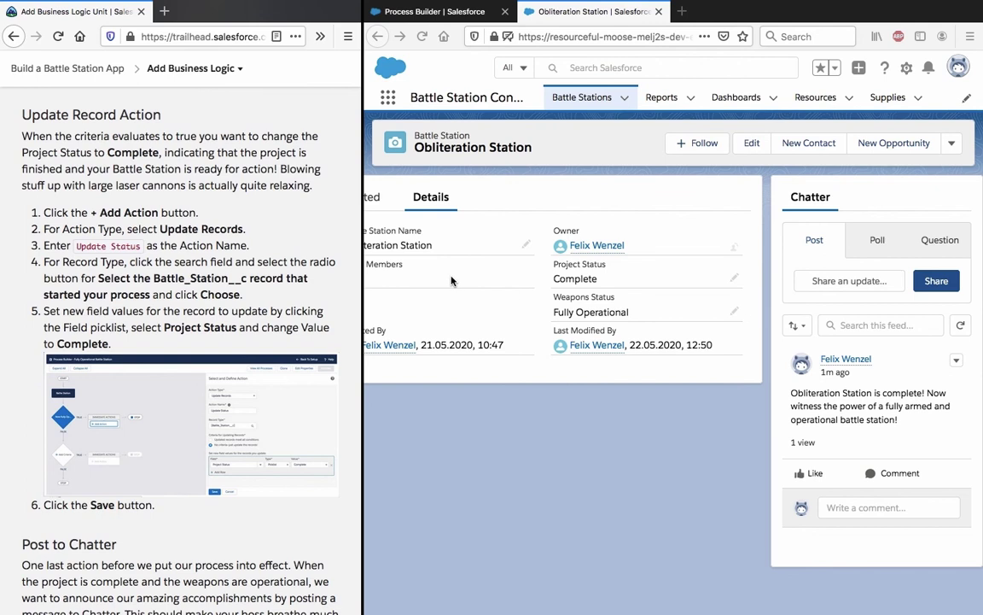
Submit the Add Business Logic step on Trailhead for verification to earn the 100 points
scroll(120, 329, down, 15)
scroll(256, 290, down, 10)
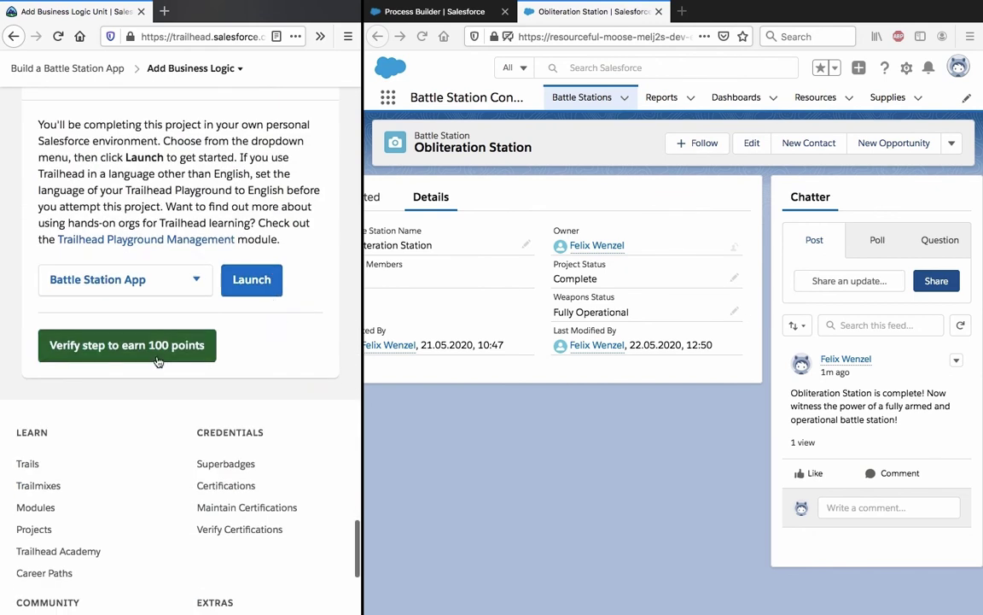
click(158, 361)
scroll(316, 327, up, 4)
scroll(316, 327, up, 8)
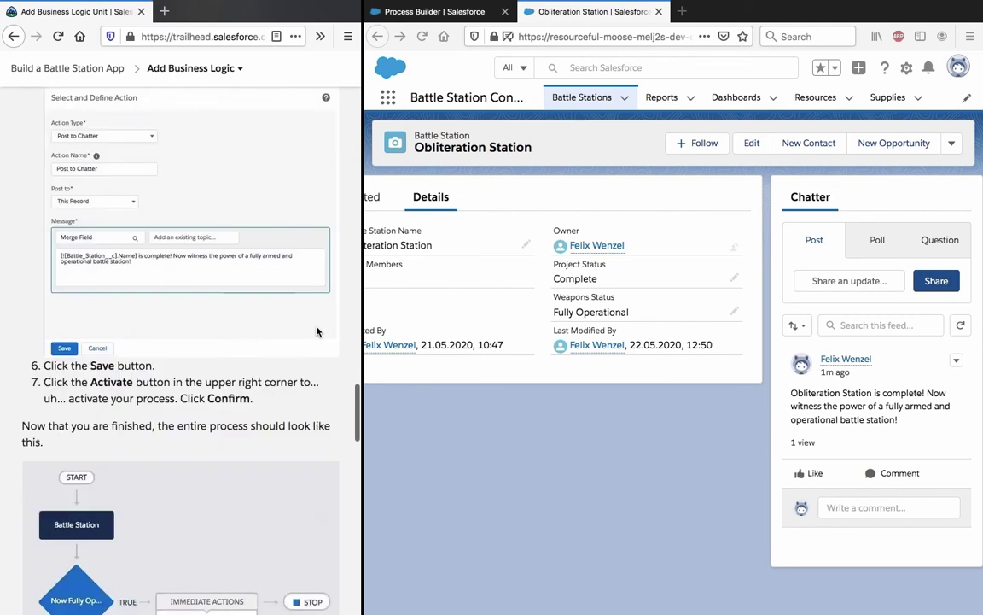
scroll(316, 327, up, 20)
scroll(317, 331, down, 10)
scroll(317, 332, down, 15)
scroll(316, 331, down, 2)
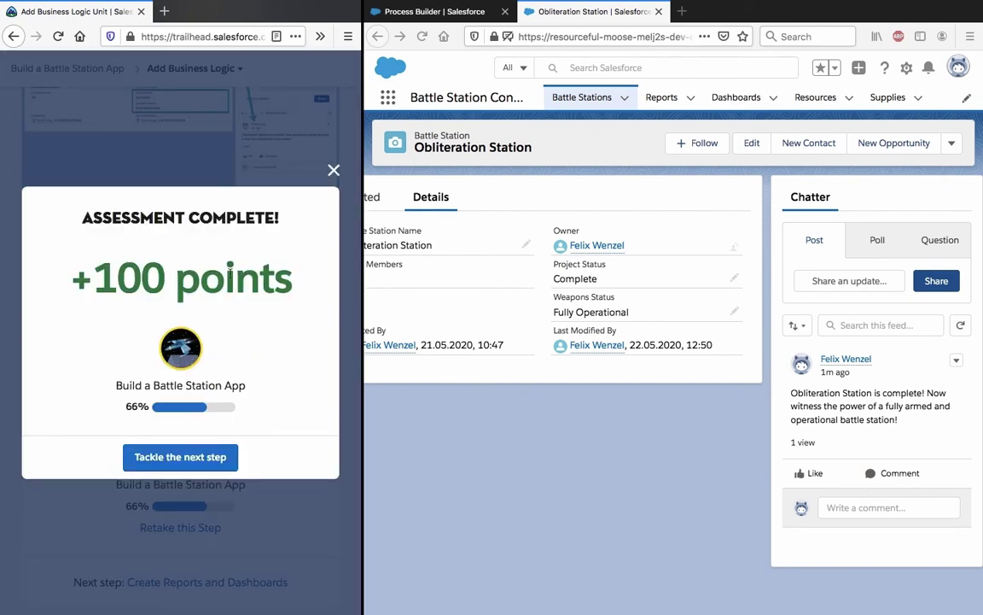
triple_click(229, 268)
click(229, 268)
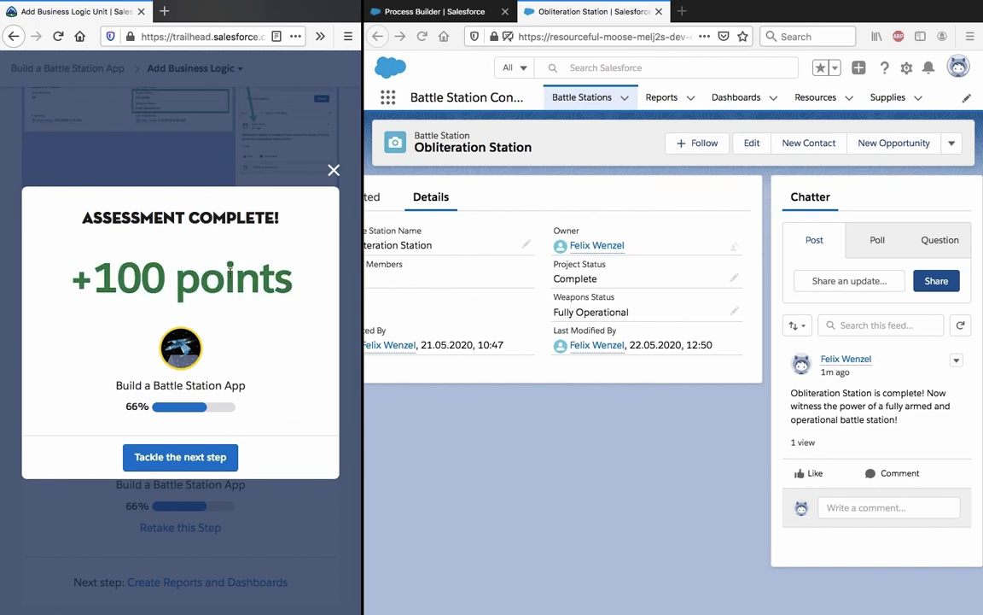